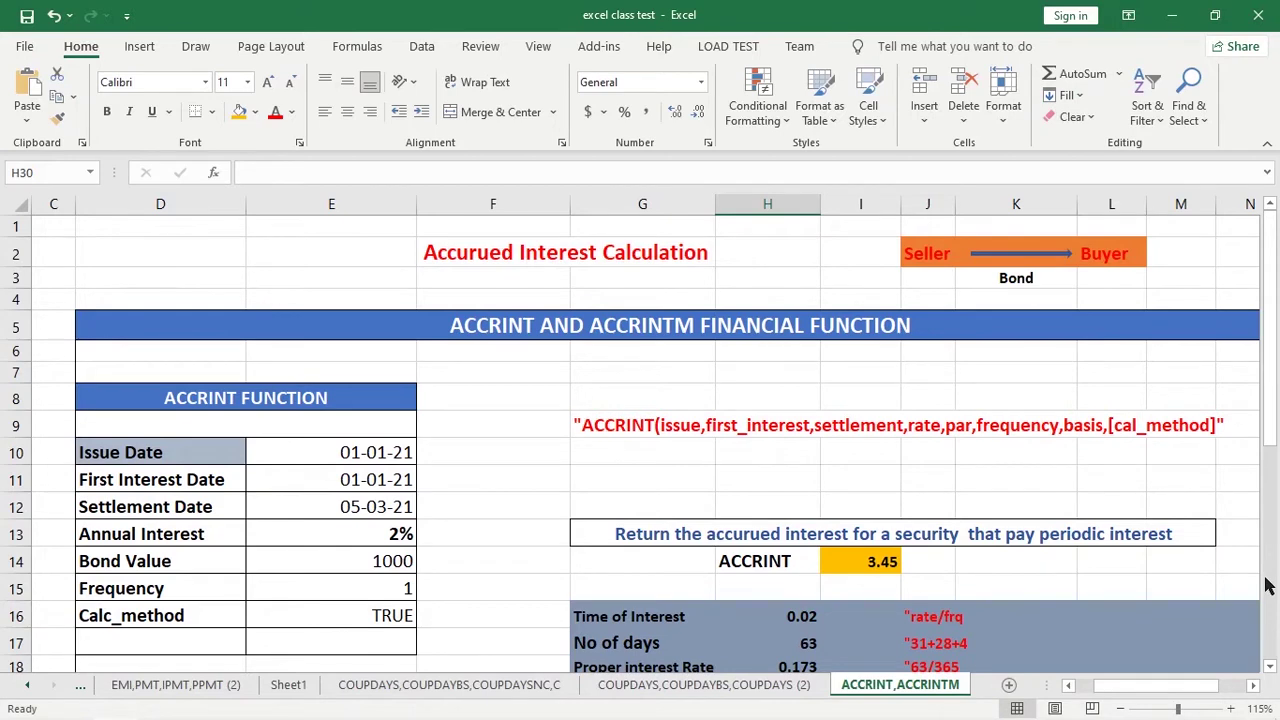
# - Browse the Formulas ribbon's Financial function list to find ACCRINT and ACCRINTM
pyautogui.click(376, 47)
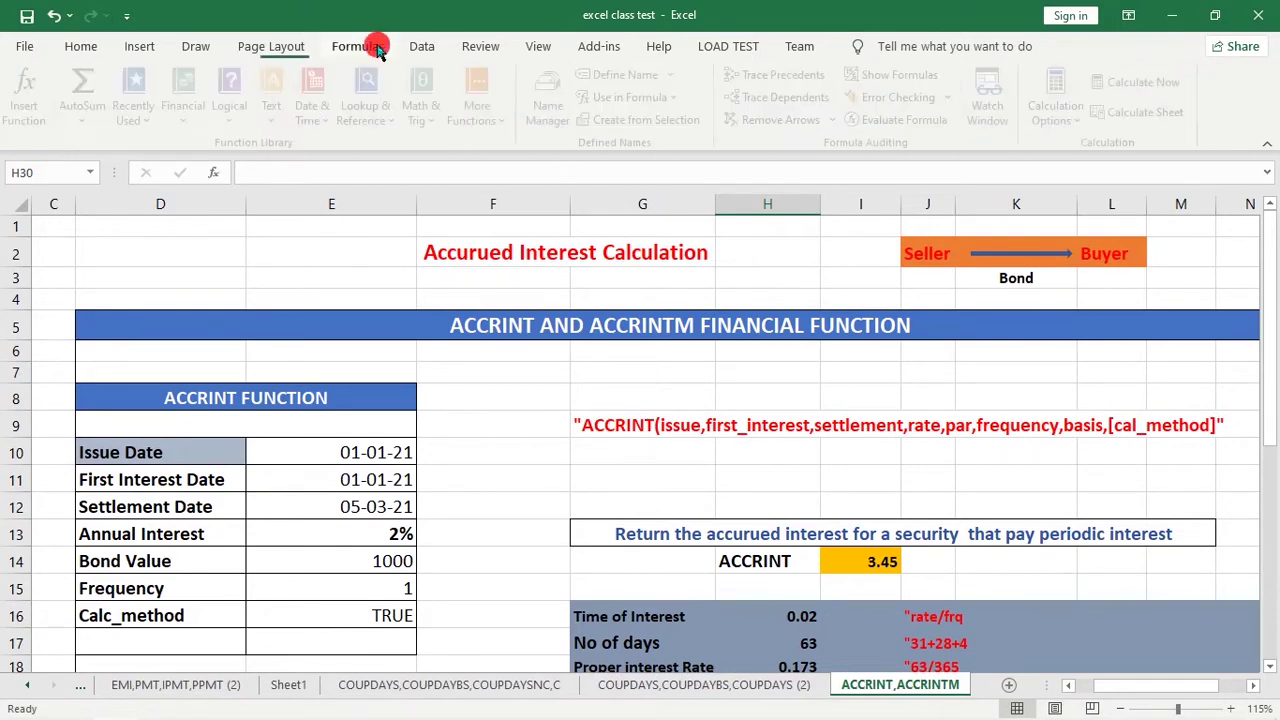
pyautogui.click(190, 112)
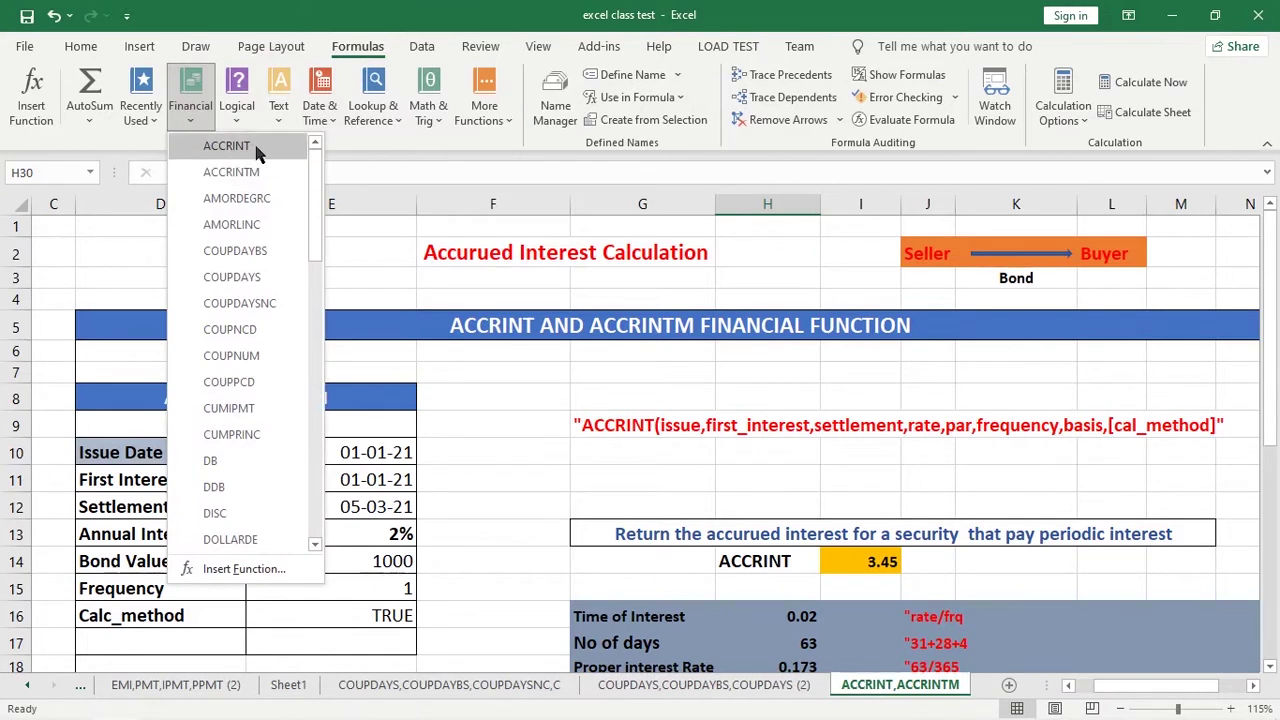
pyautogui.moveTo(231, 172)
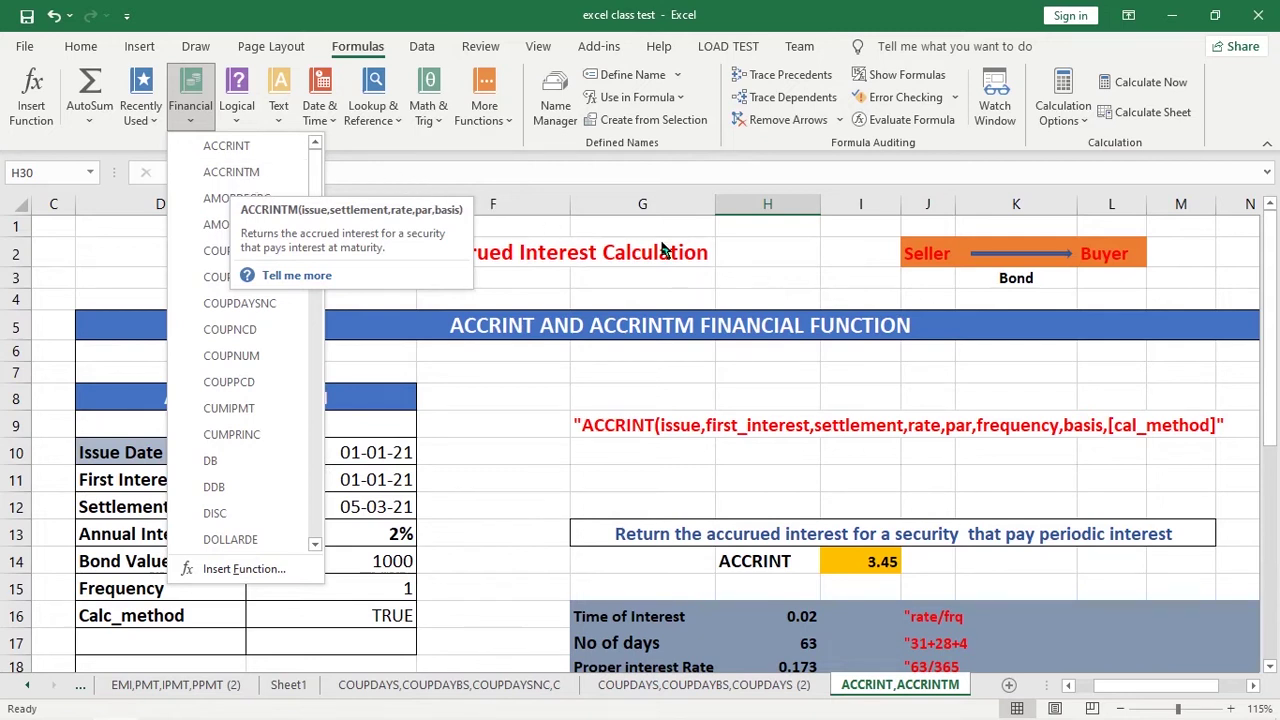
pyautogui.click(760, 238)
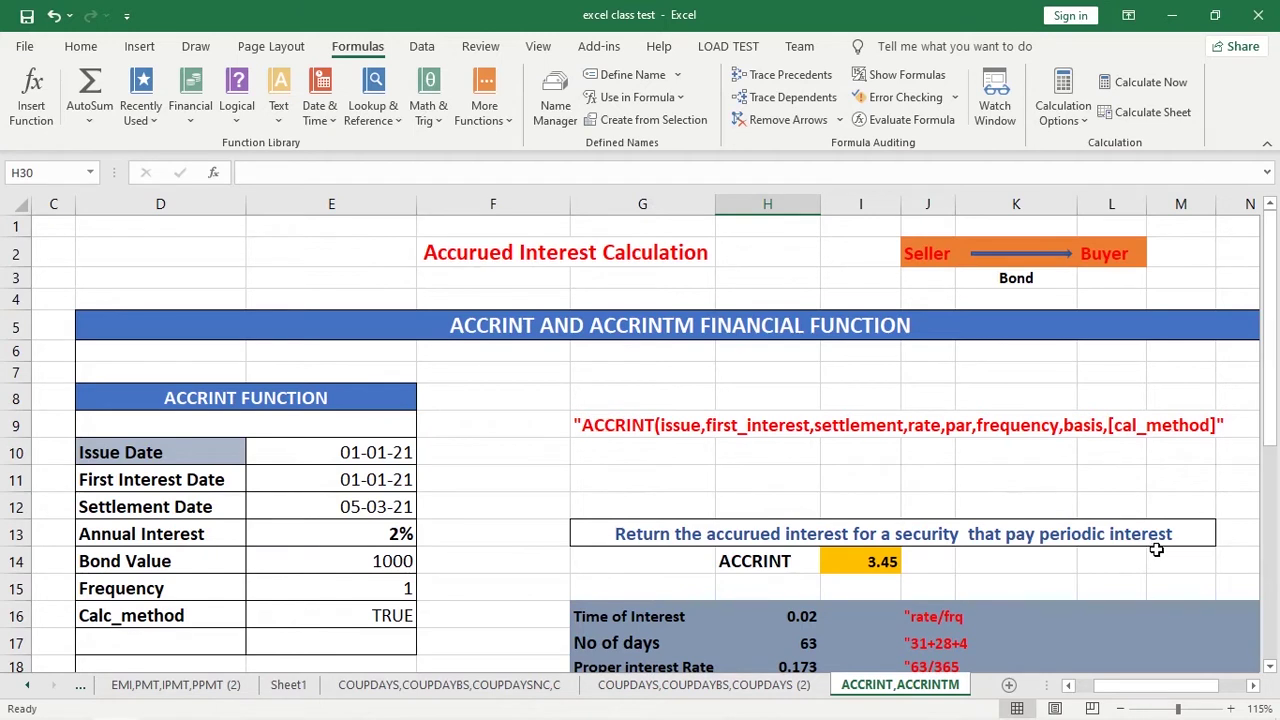
pyautogui.moveTo(1270, 297)
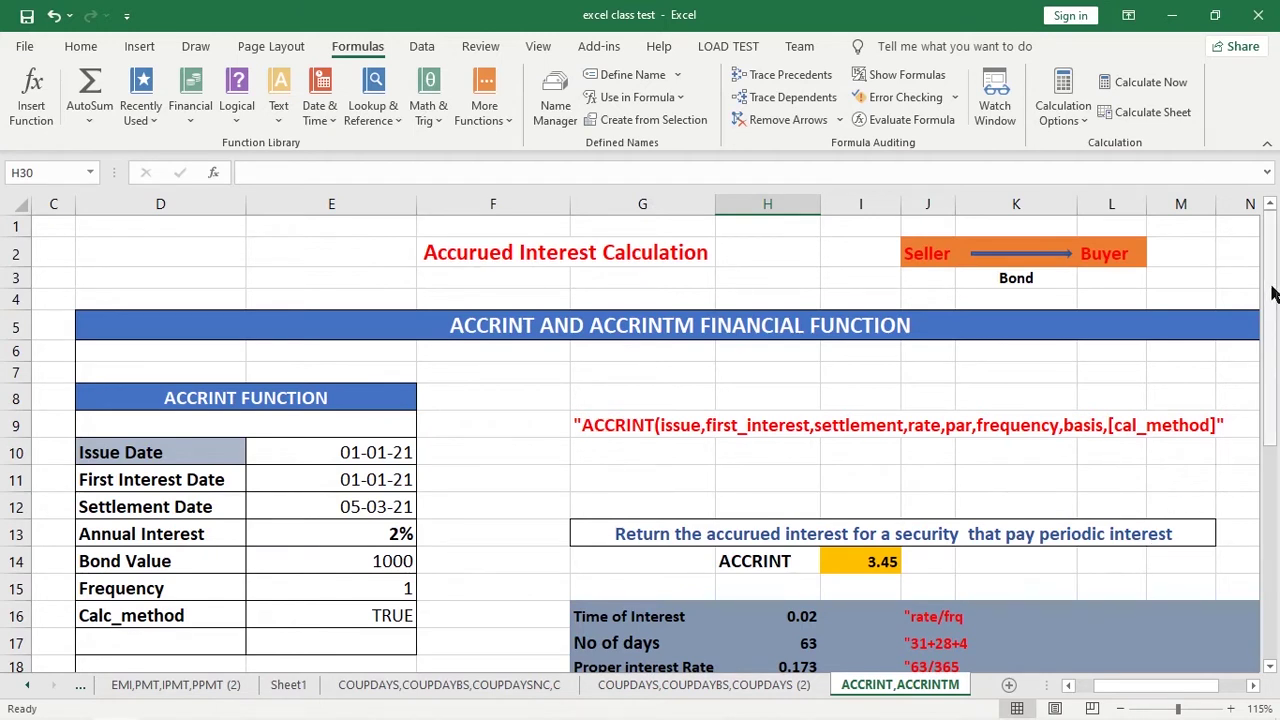
pyautogui.moveTo(1272, 292)
pyautogui.mouseDown()
pyautogui.moveTo(1275, 356)
pyautogui.moveTo(1275, 333)
pyautogui.mouseUp()
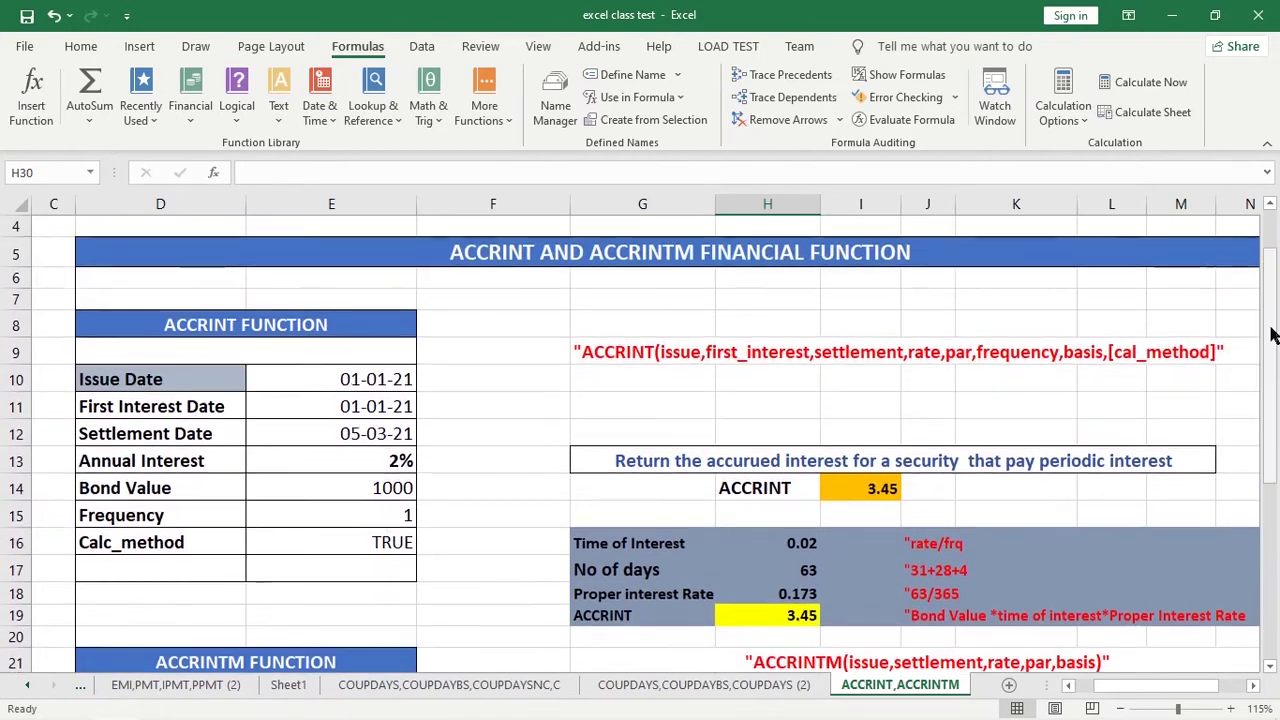
# - Check the ACCRINT input values: issue, first interest and settlement dates and annual interest (E10–E13)
pyautogui.click(350, 380)
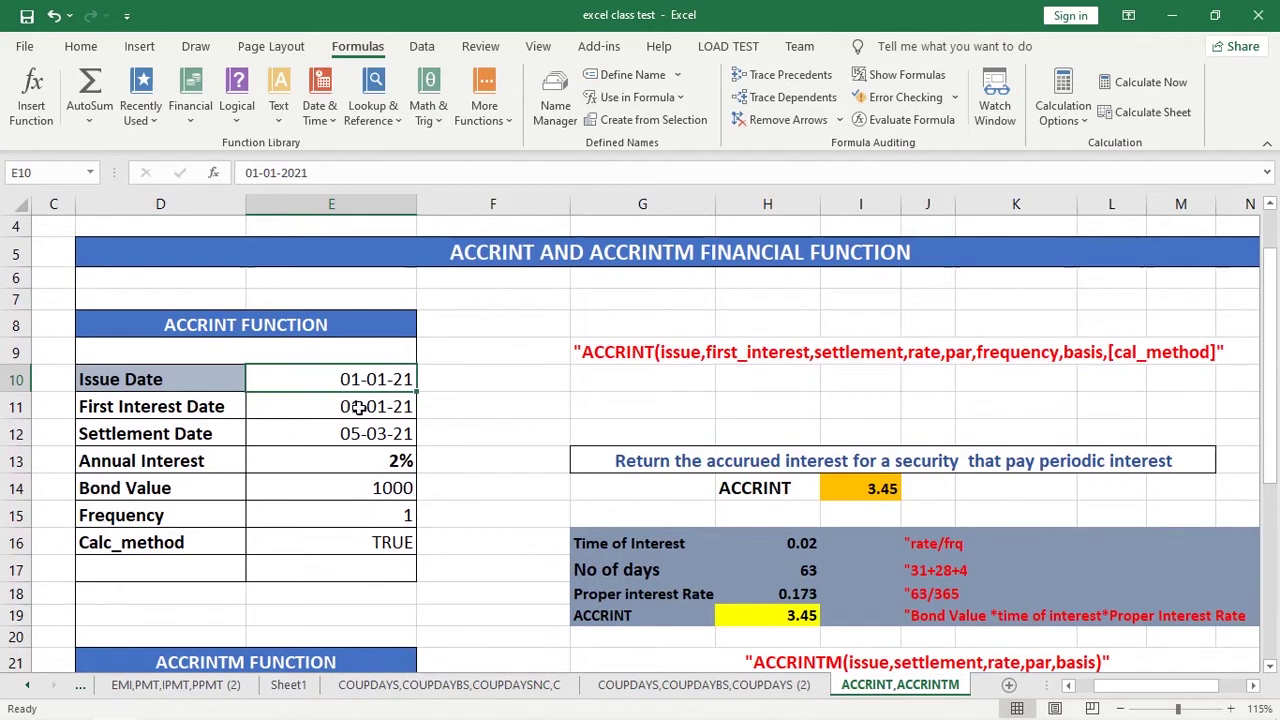
pyautogui.click(362, 407)
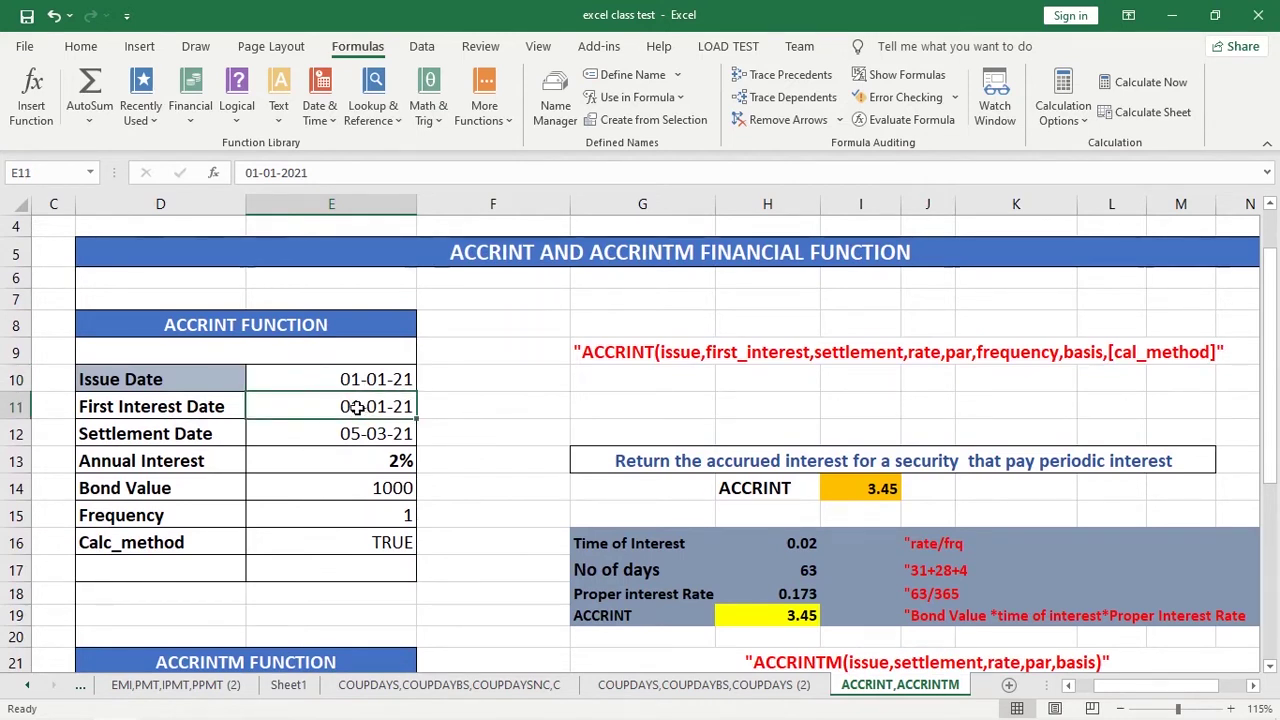
pyautogui.click(361, 436)
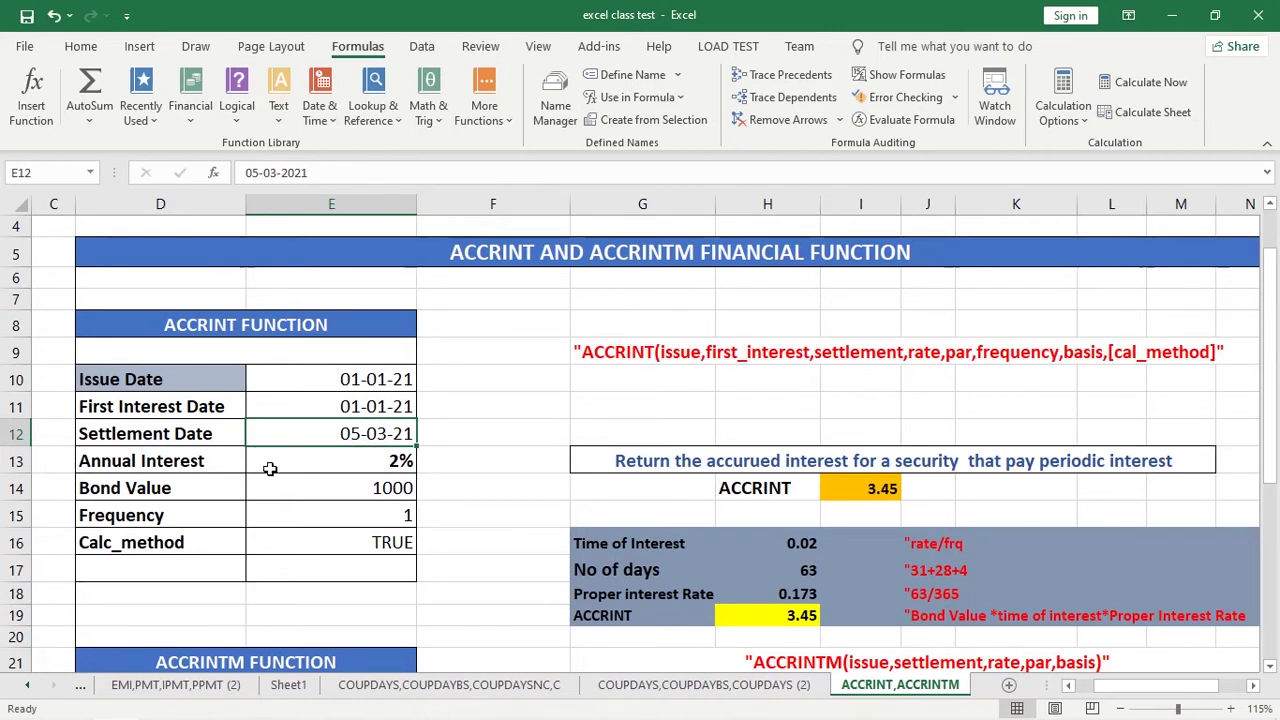
pyautogui.click(373, 462)
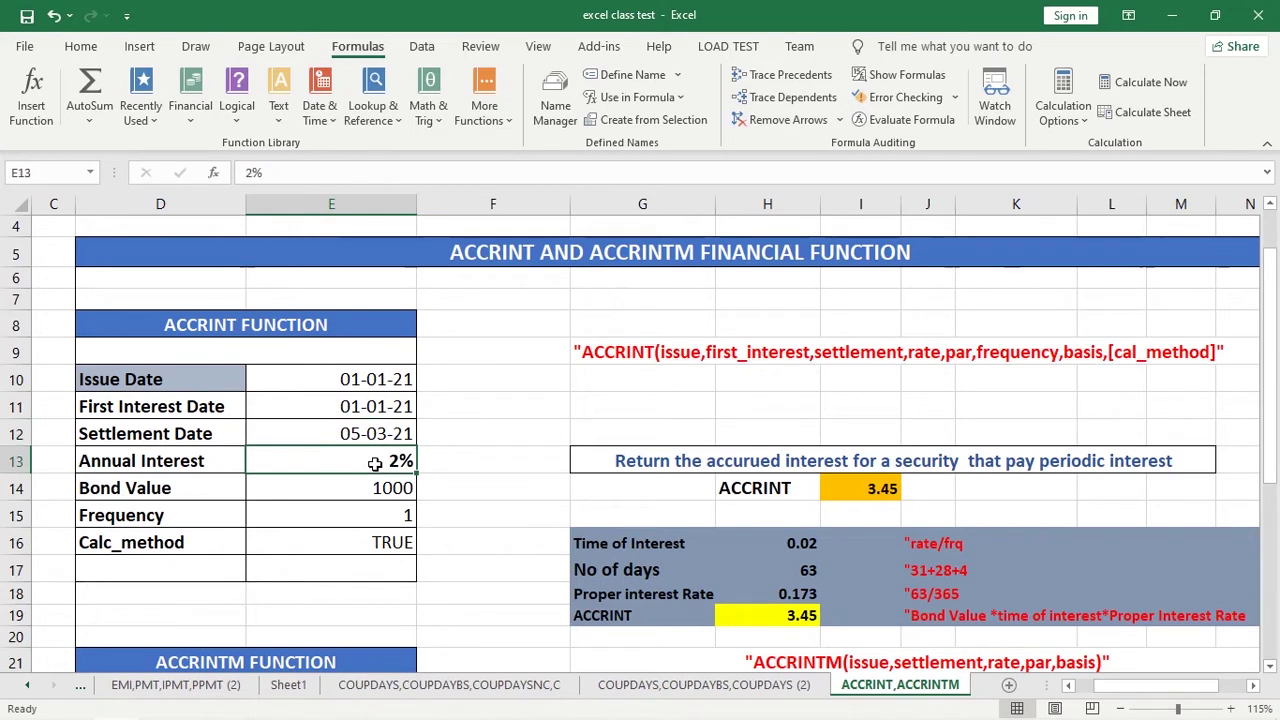
# - Make the Bond Value 1000 in E14 bold, then check the Frequency in E15
pyautogui.click(374, 488)
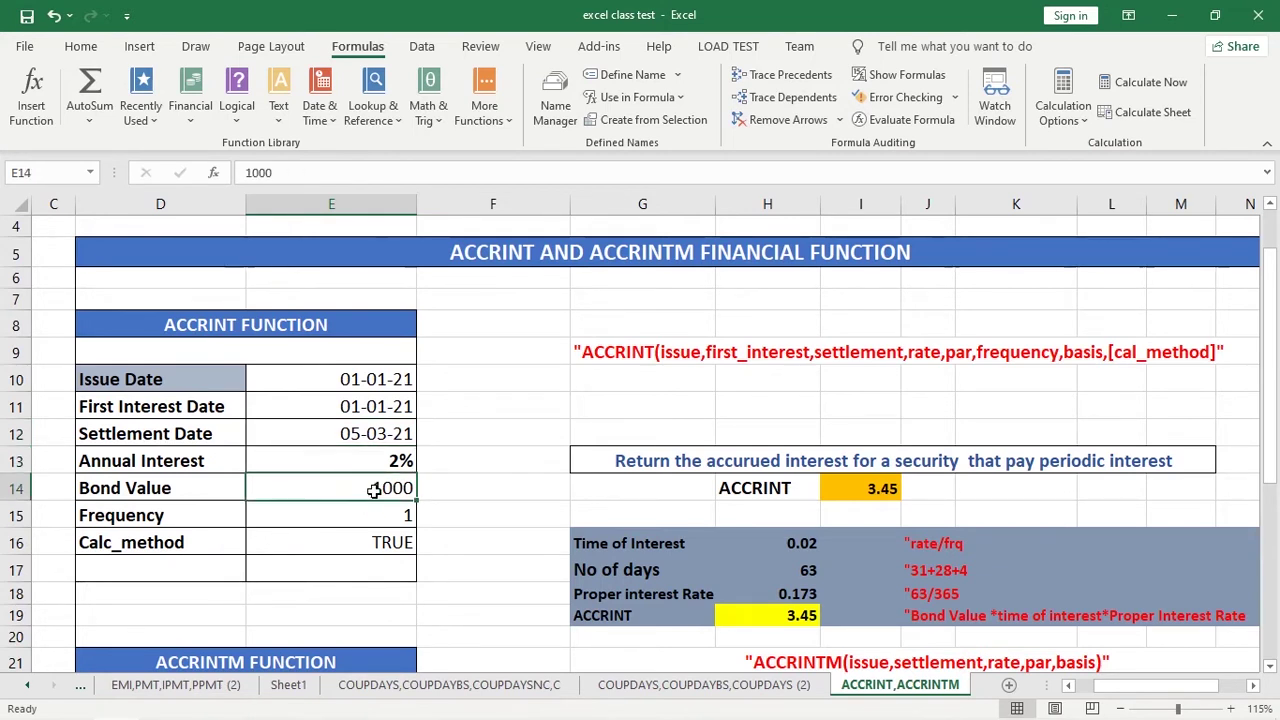
pyautogui.click(84, 48)
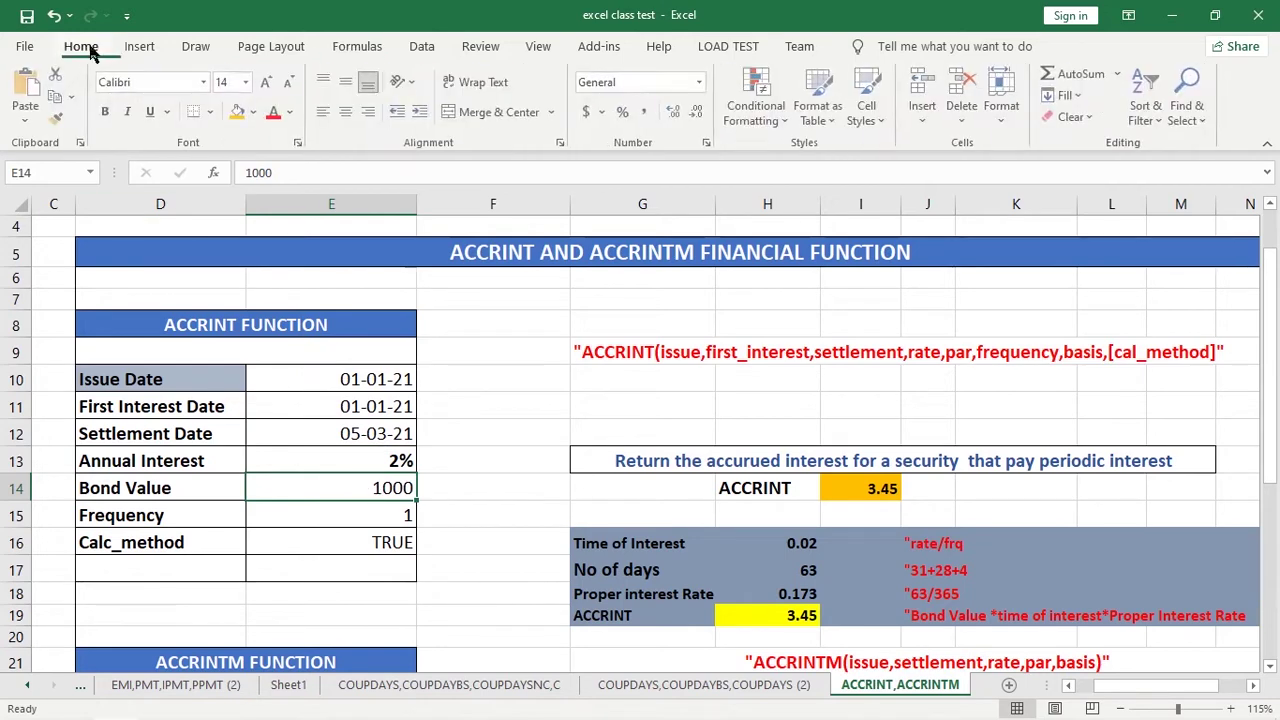
pyautogui.click(107, 111)
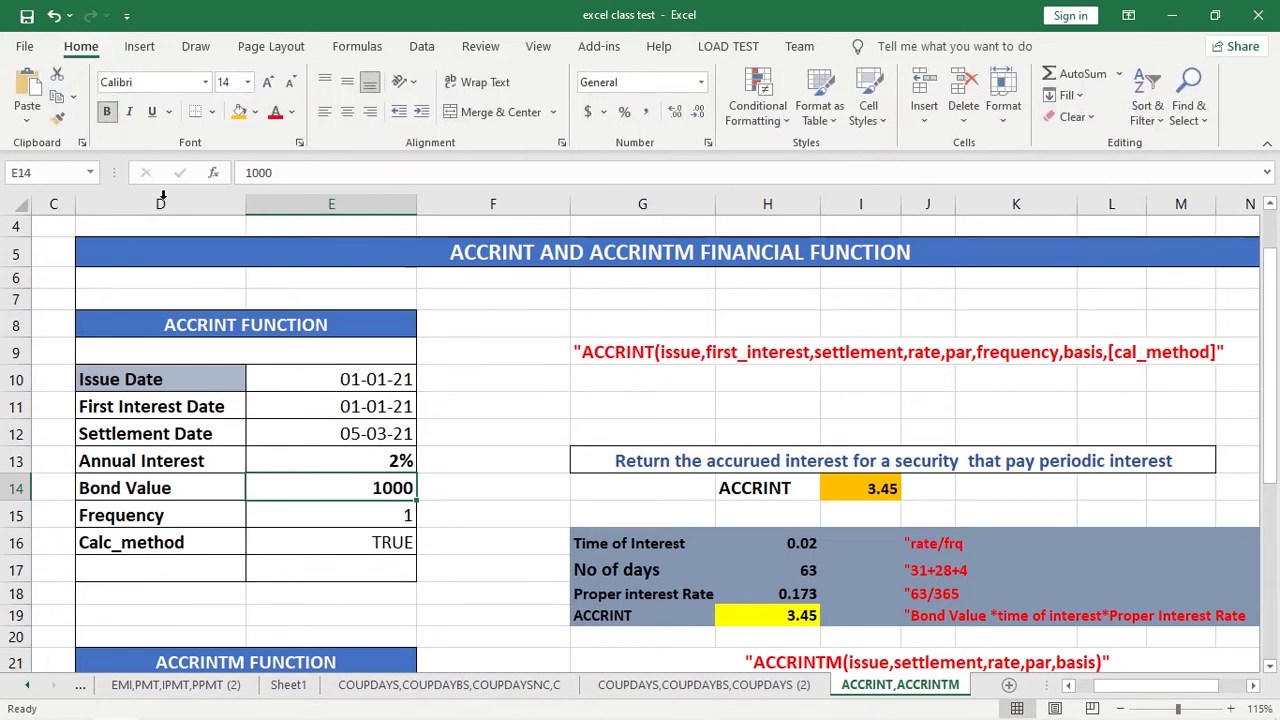
pyautogui.click(385, 516)
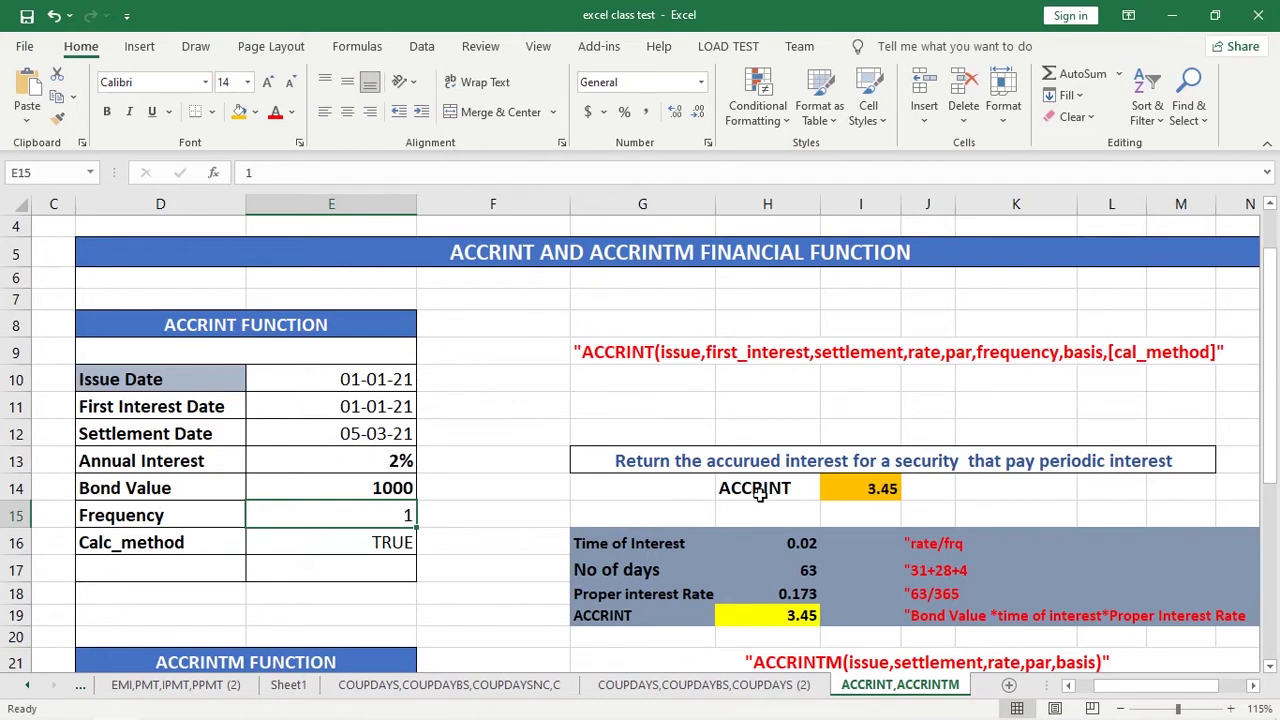
# - Clear the old ACCRINT result from I14 while keeping its orange fill
pyautogui.click(889, 487)
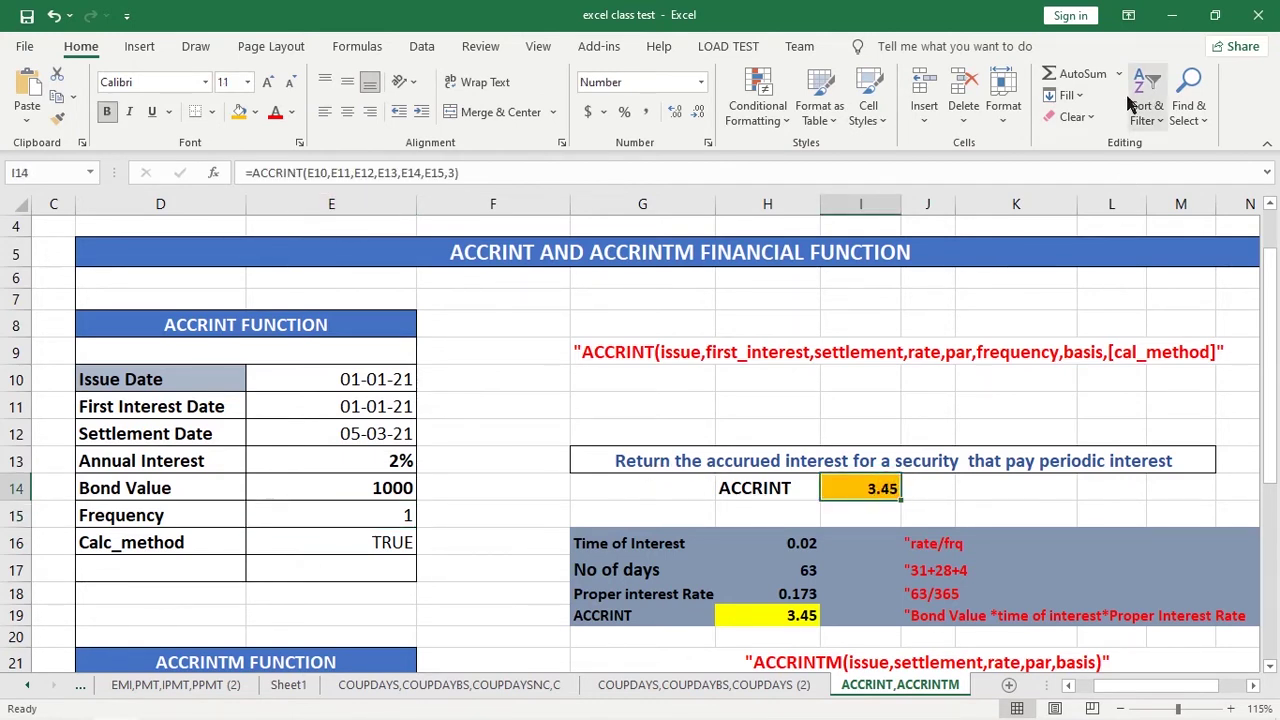
pyautogui.click(1068, 117)
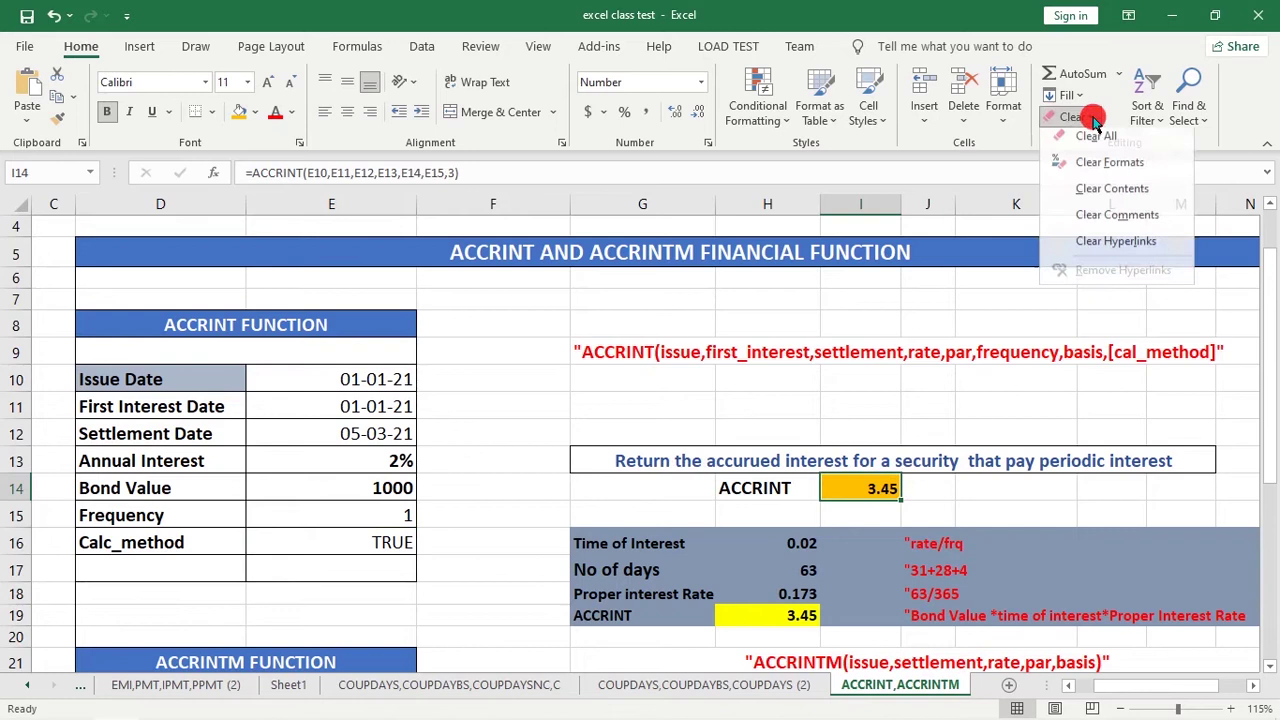
pyautogui.click(1133, 195)
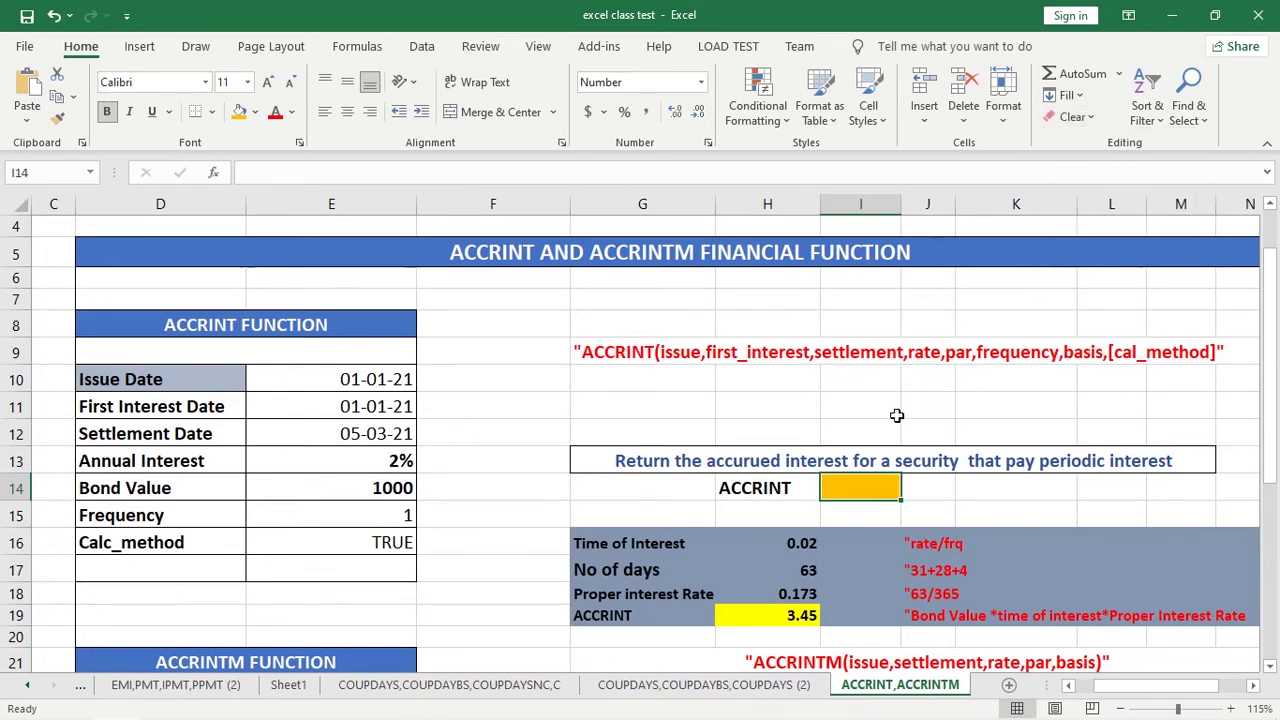
# - Start =ACCRINT( in I14 with E10, E11, E12, E13 and E14 as its first arguments
pyautogui.write('=')
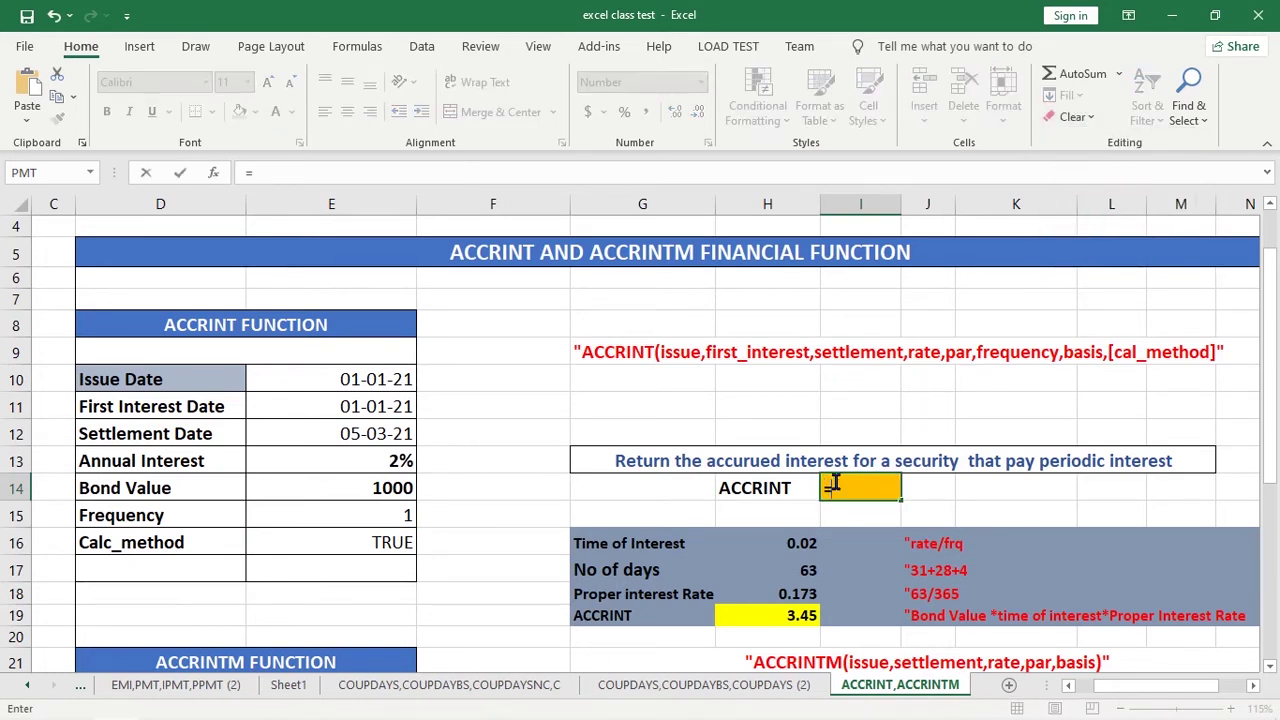
pyautogui.write('acc')
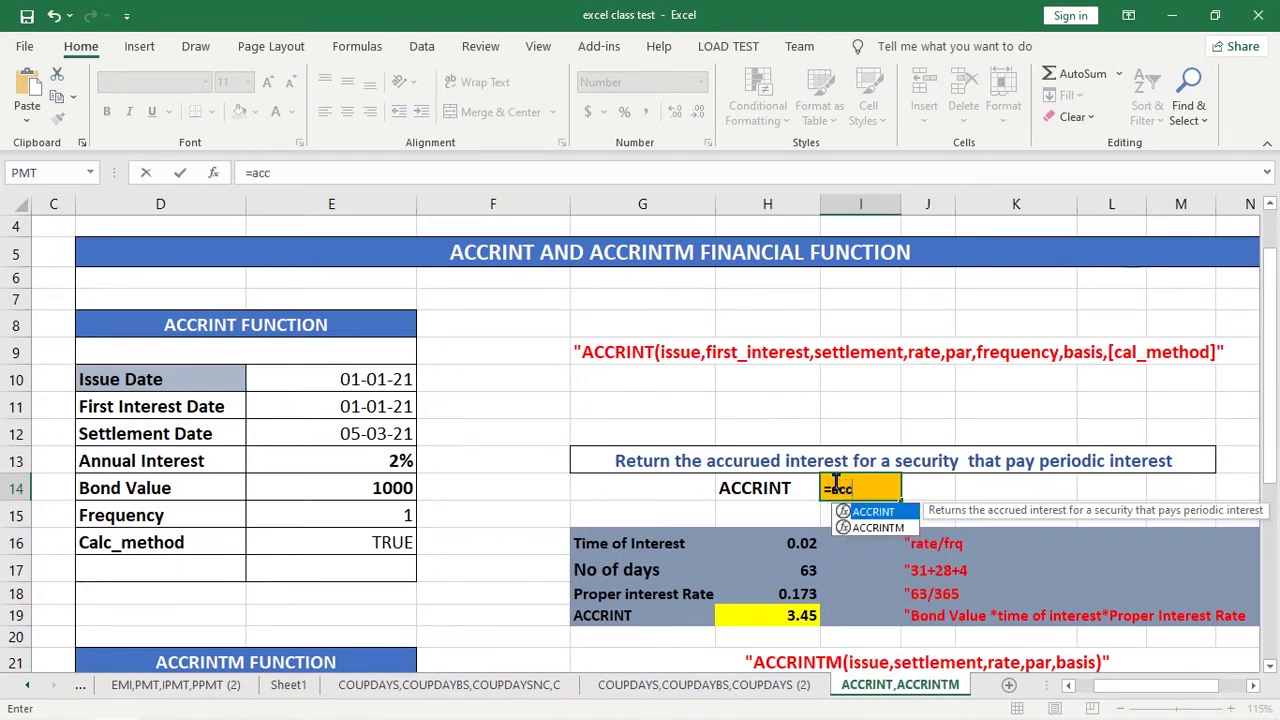
pyautogui.press('Tab')
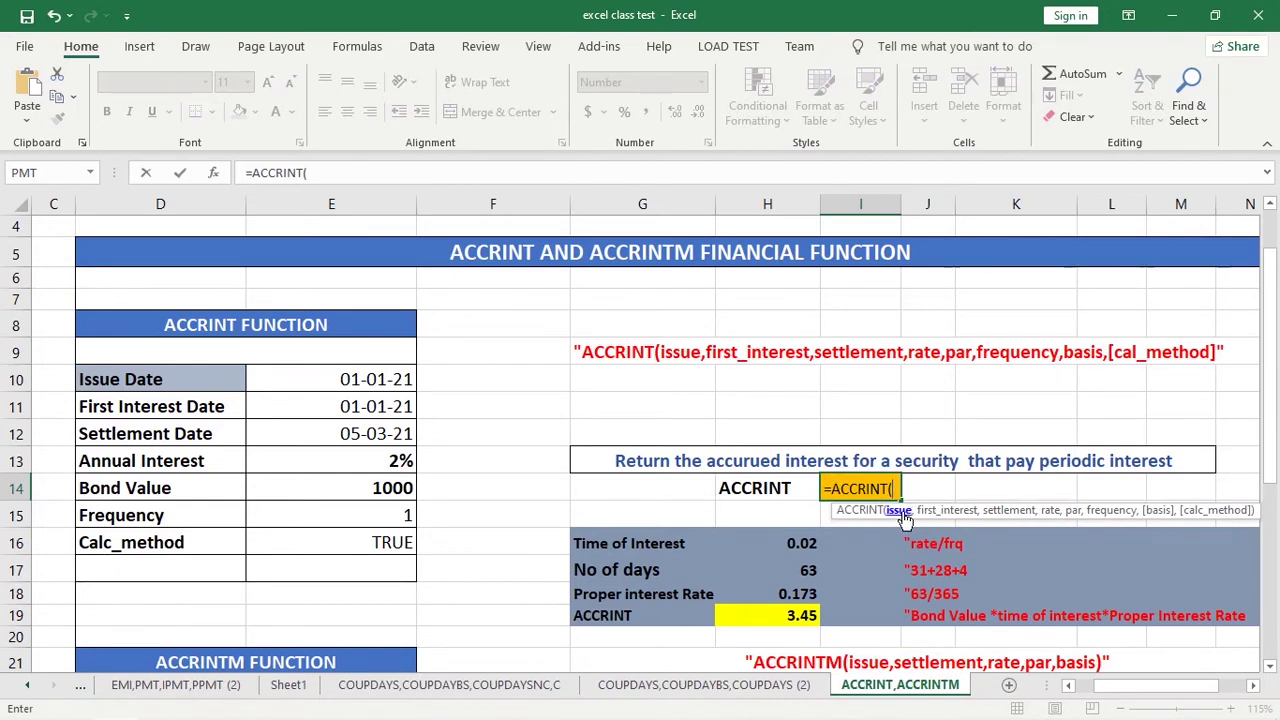
pyautogui.click(355, 383)
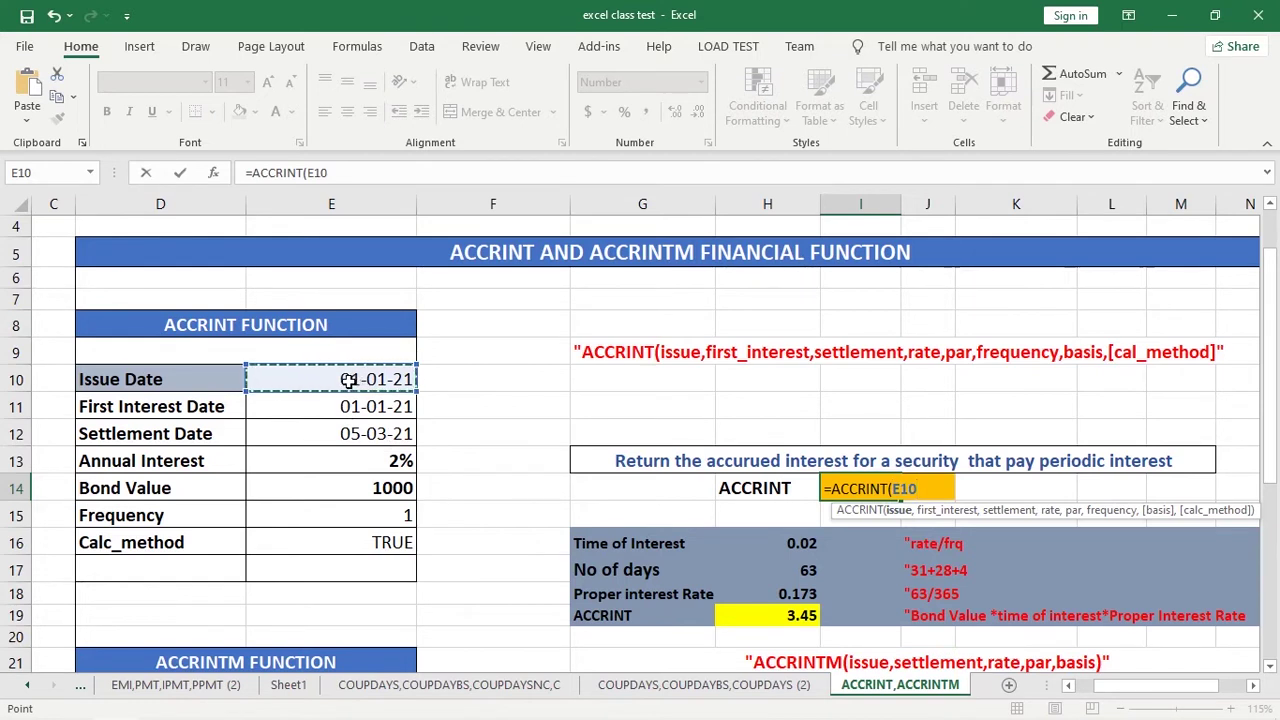
pyautogui.write(',')
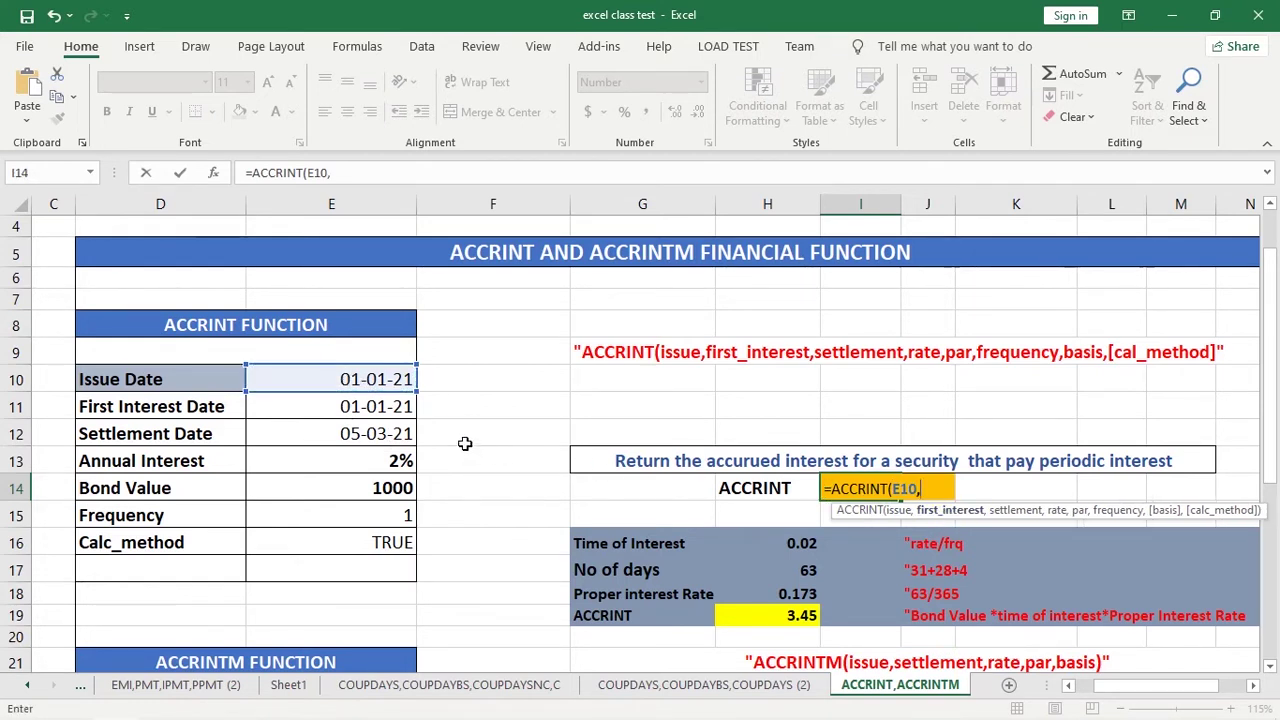
pyautogui.click(370, 410)
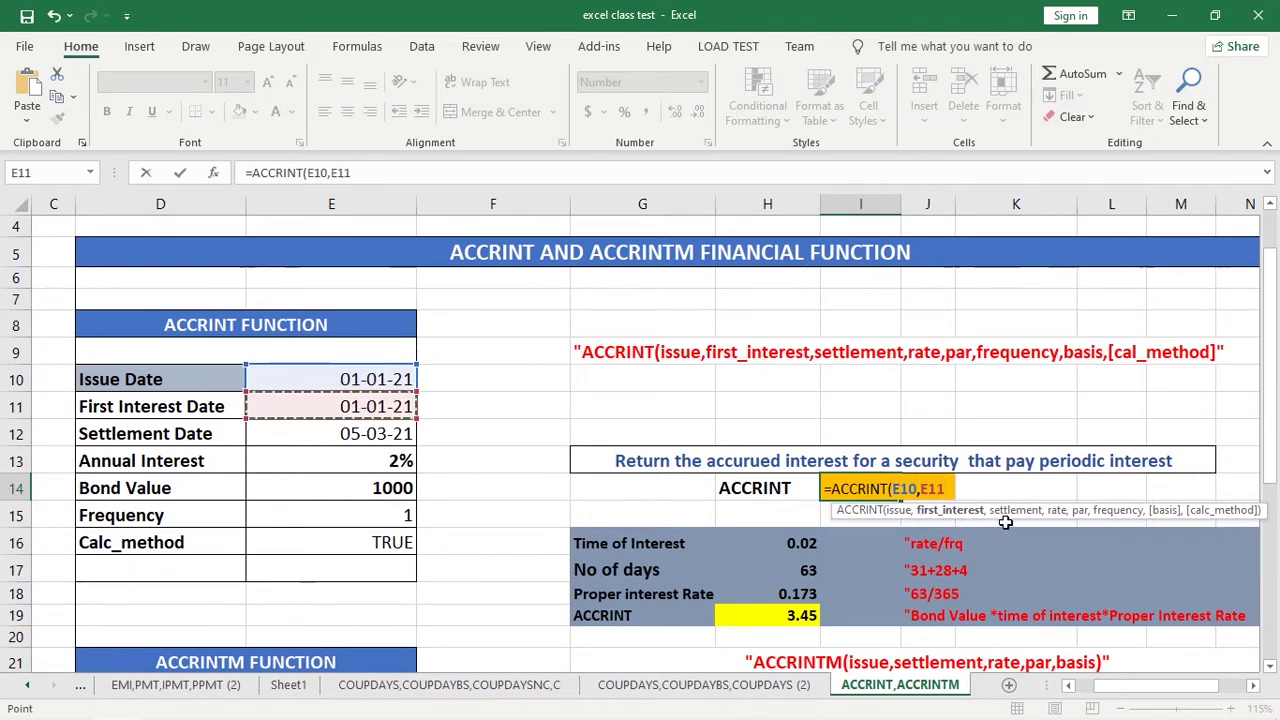
pyautogui.write(',')
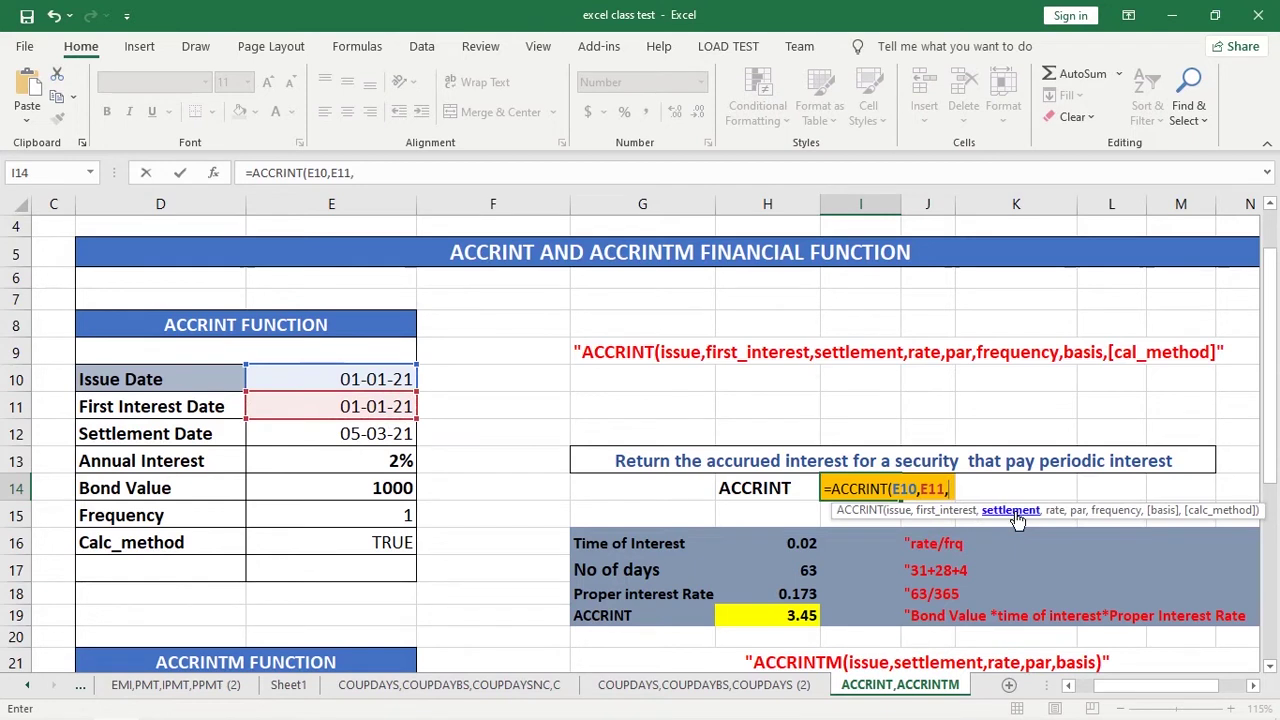
pyautogui.click(280, 439)
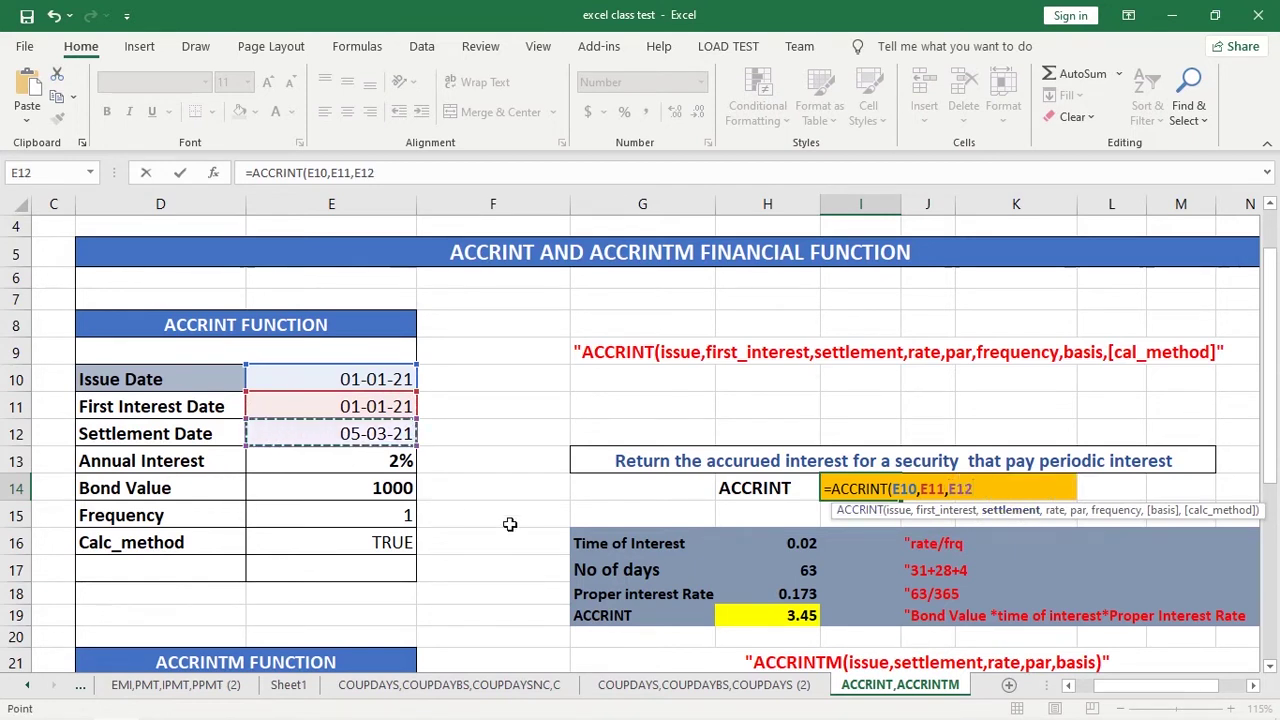
pyautogui.write(',')
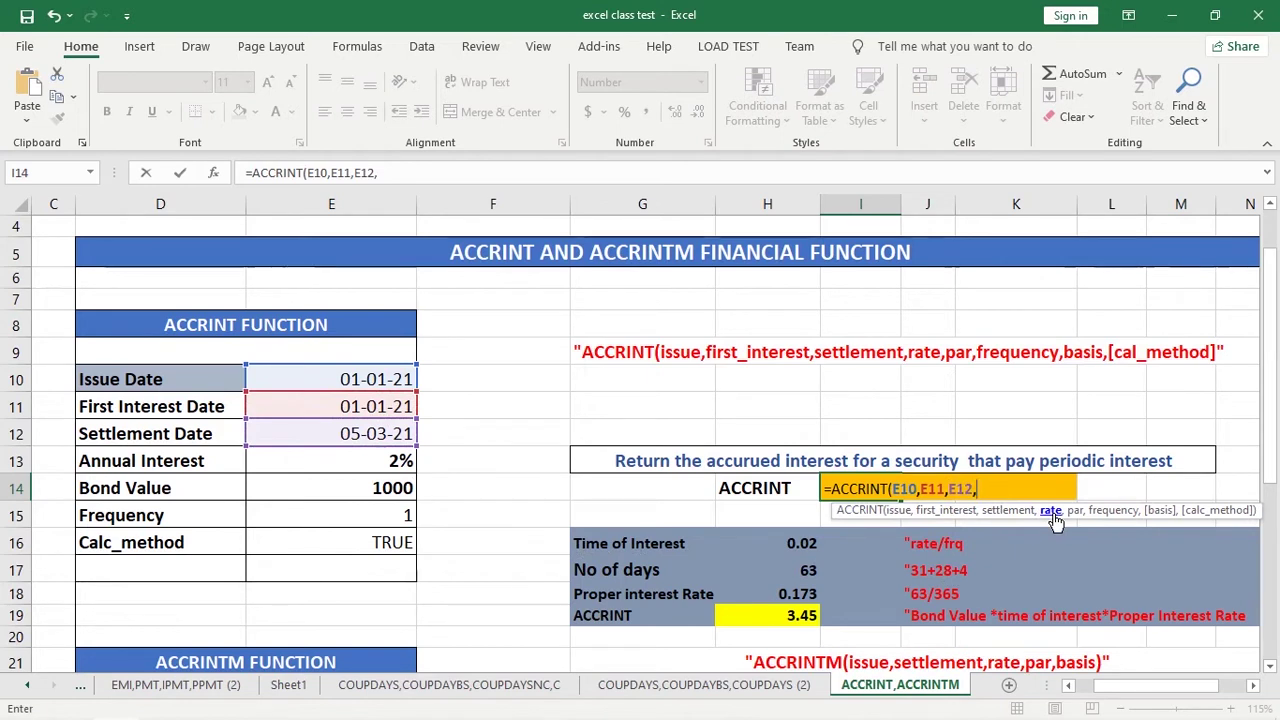
pyautogui.click(391, 465)
pyautogui.write(',')
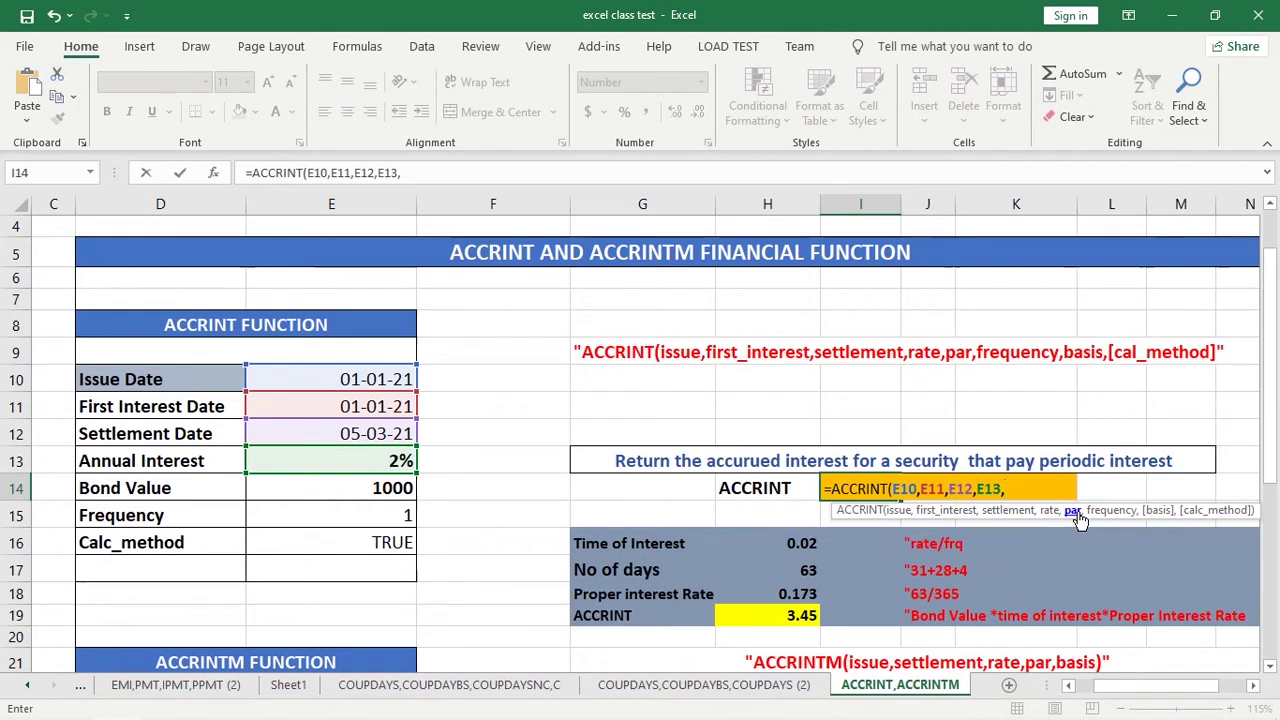
pyautogui.click(345, 490)
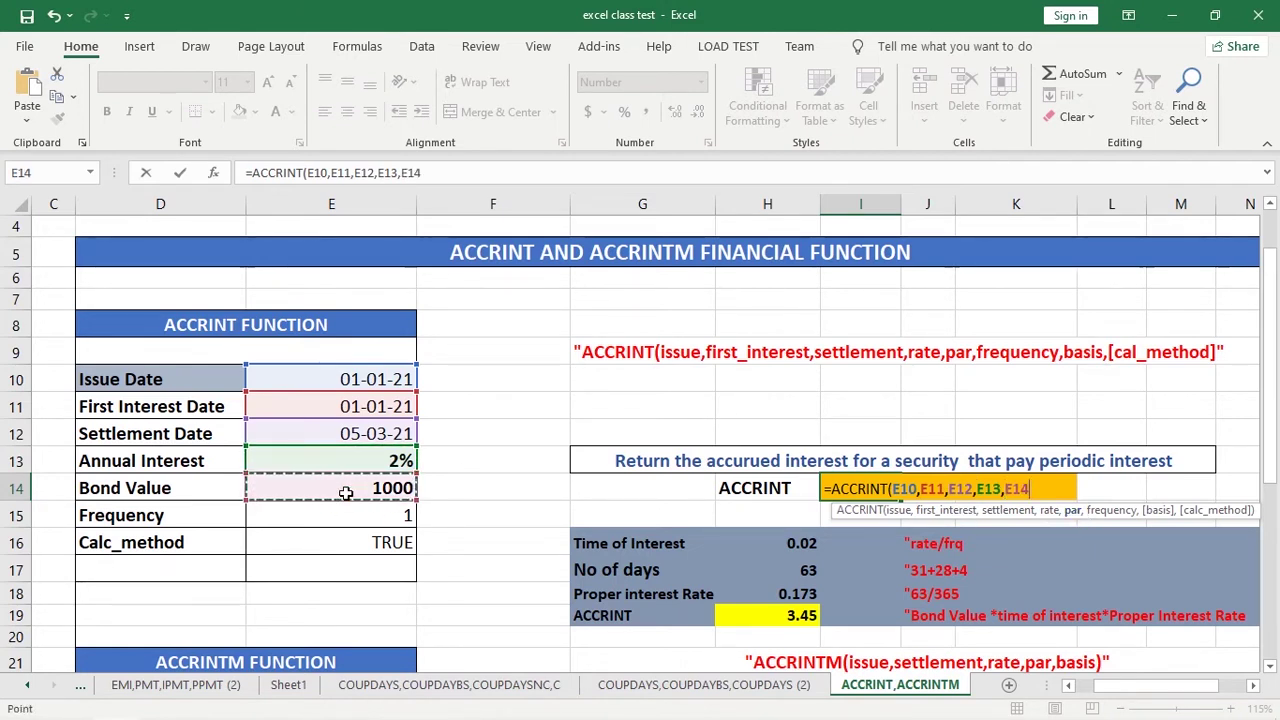
pyautogui.write(',')
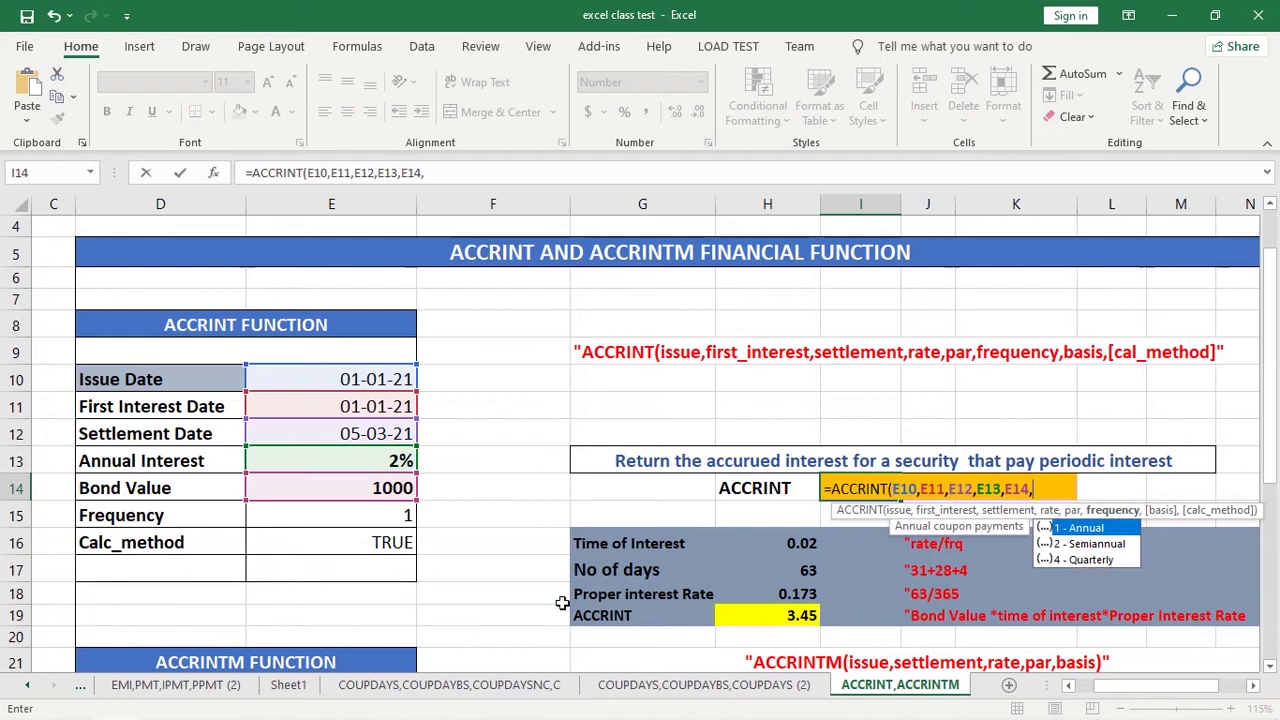
# - Add frequency E15 and basis 3 (Actual/365) to finish the ACCRINT formula, returning 3.45
pyautogui.click(374, 520)
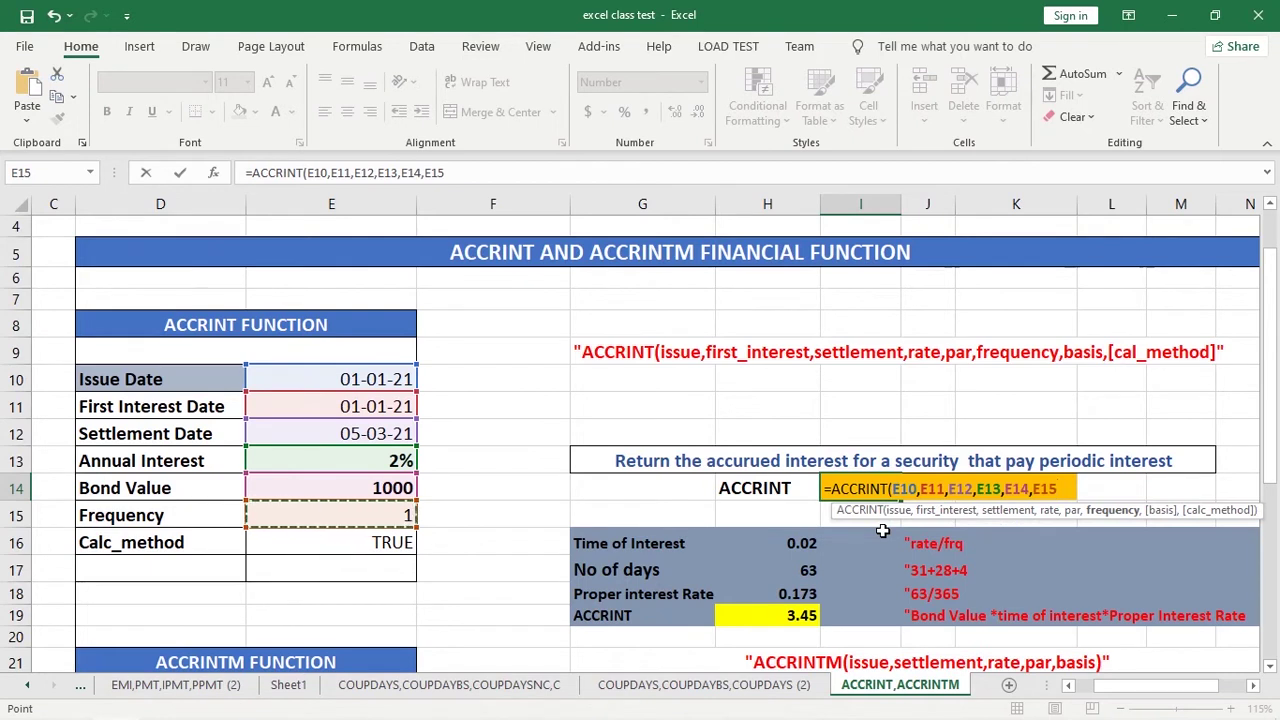
pyautogui.press('F8')
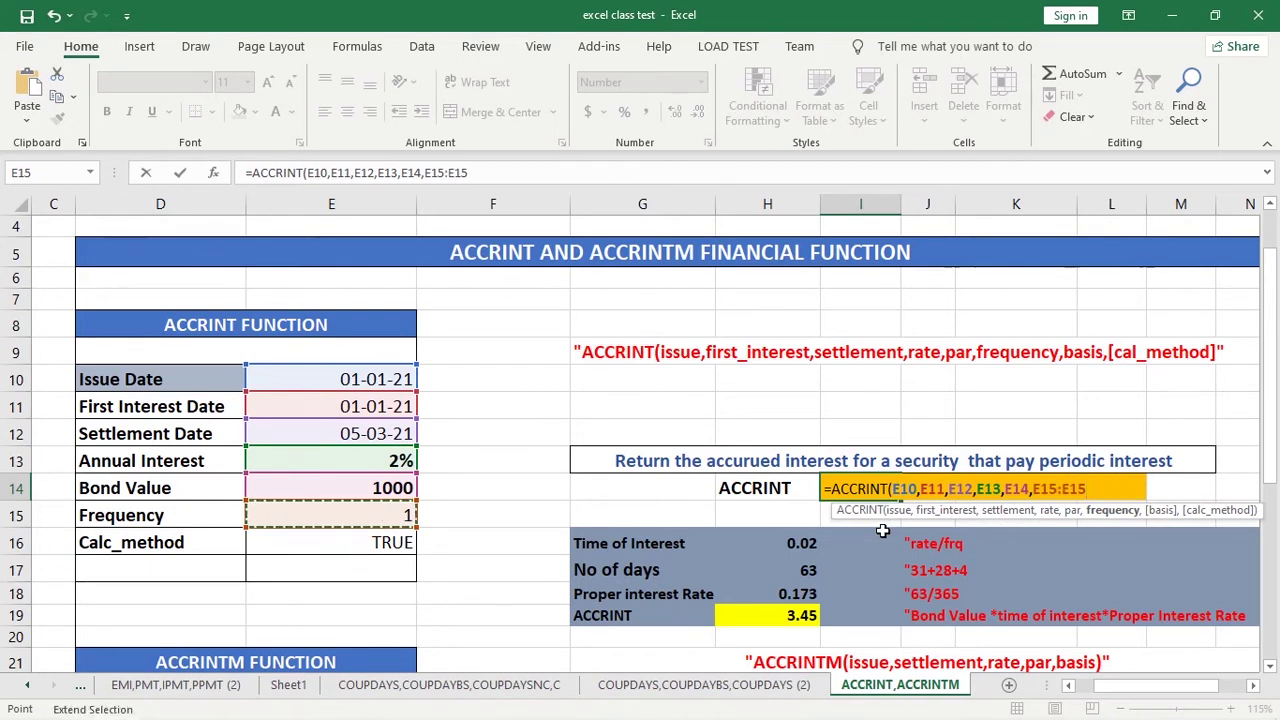
pyautogui.press('BackSpace')
pyautogui.press('BackSpace')
pyautogui.press('BackSpace')
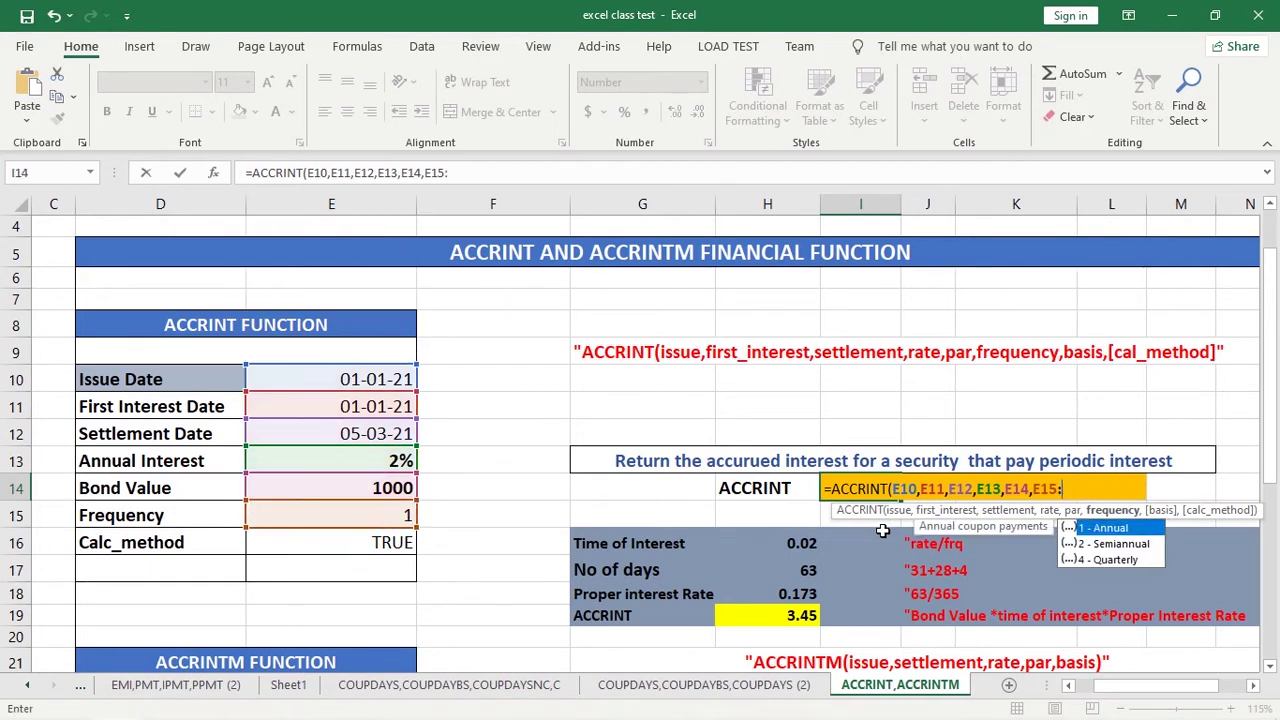
pyautogui.write(',')
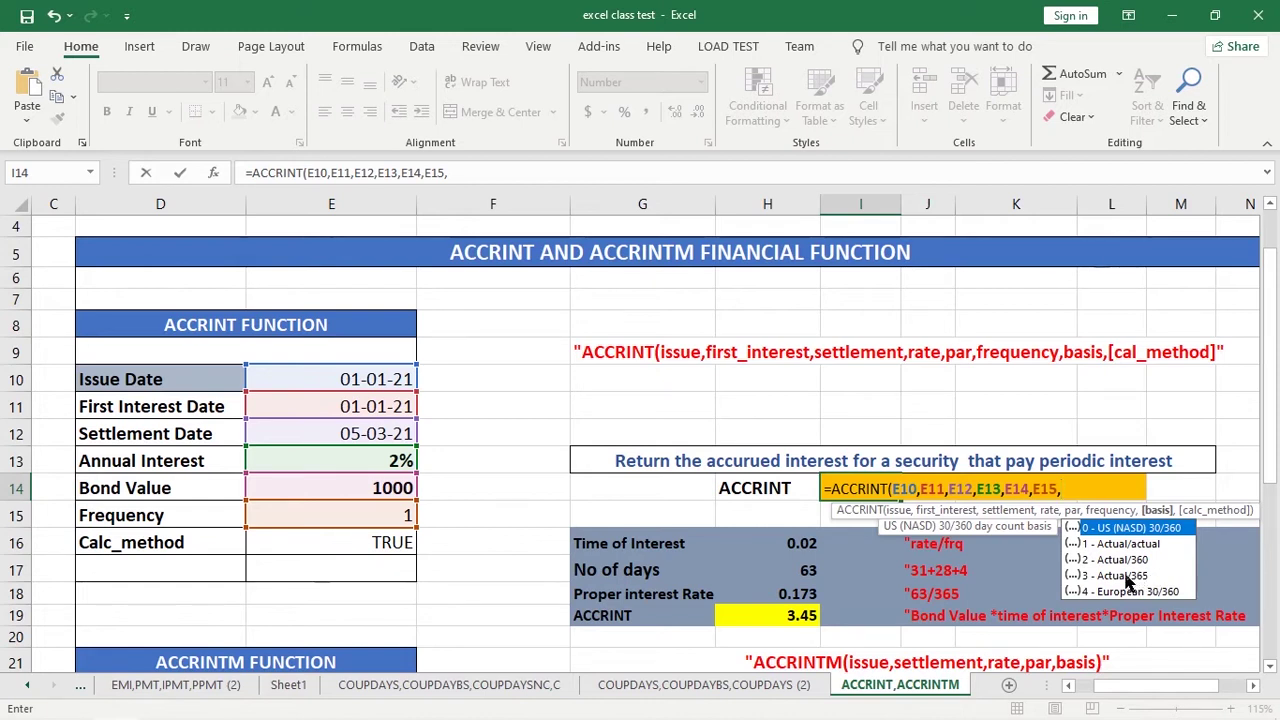
pyautogui.write('3')
pyautogui.press('Return')
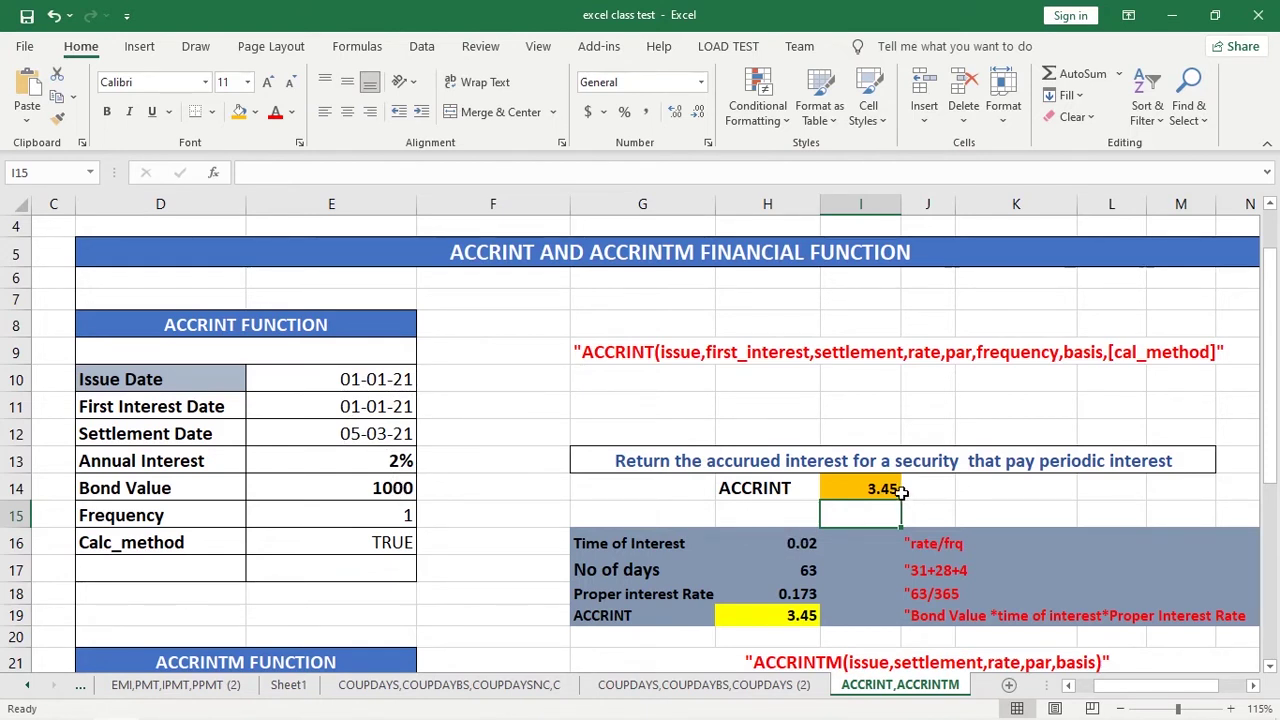
pyautogui.click(866, 488)
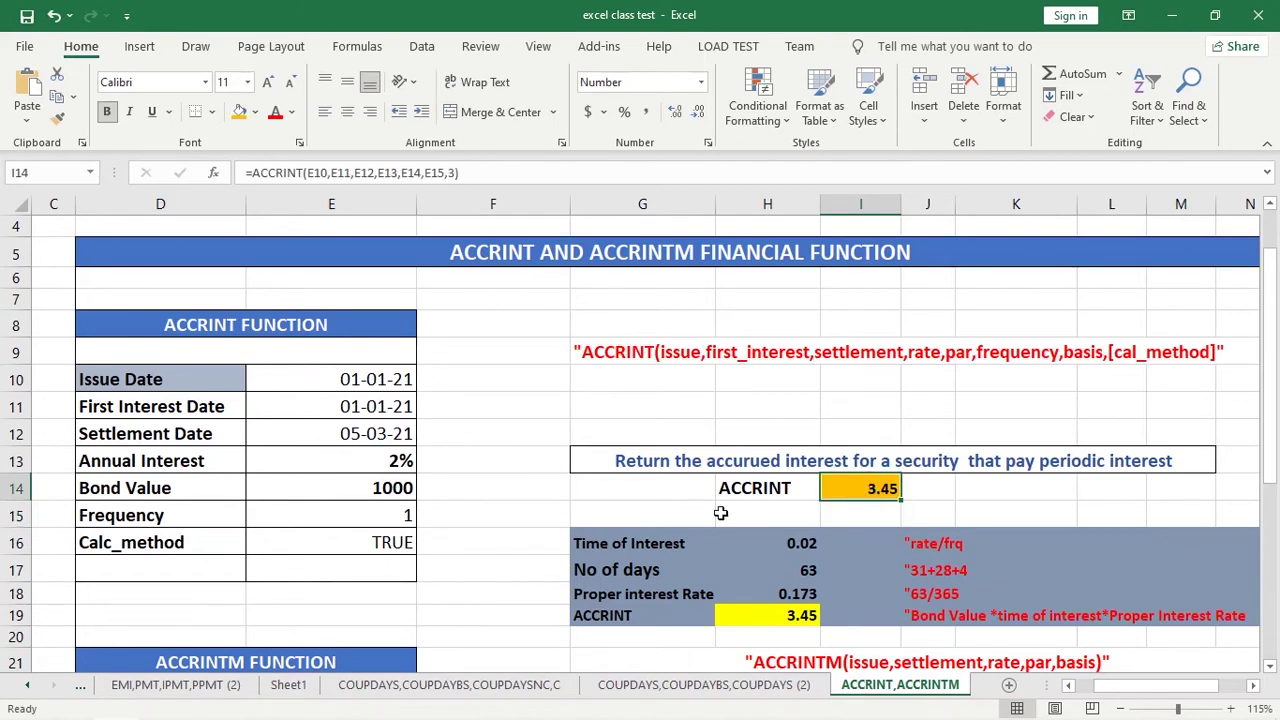
pyautogui.scroll(-1, 930, 500)
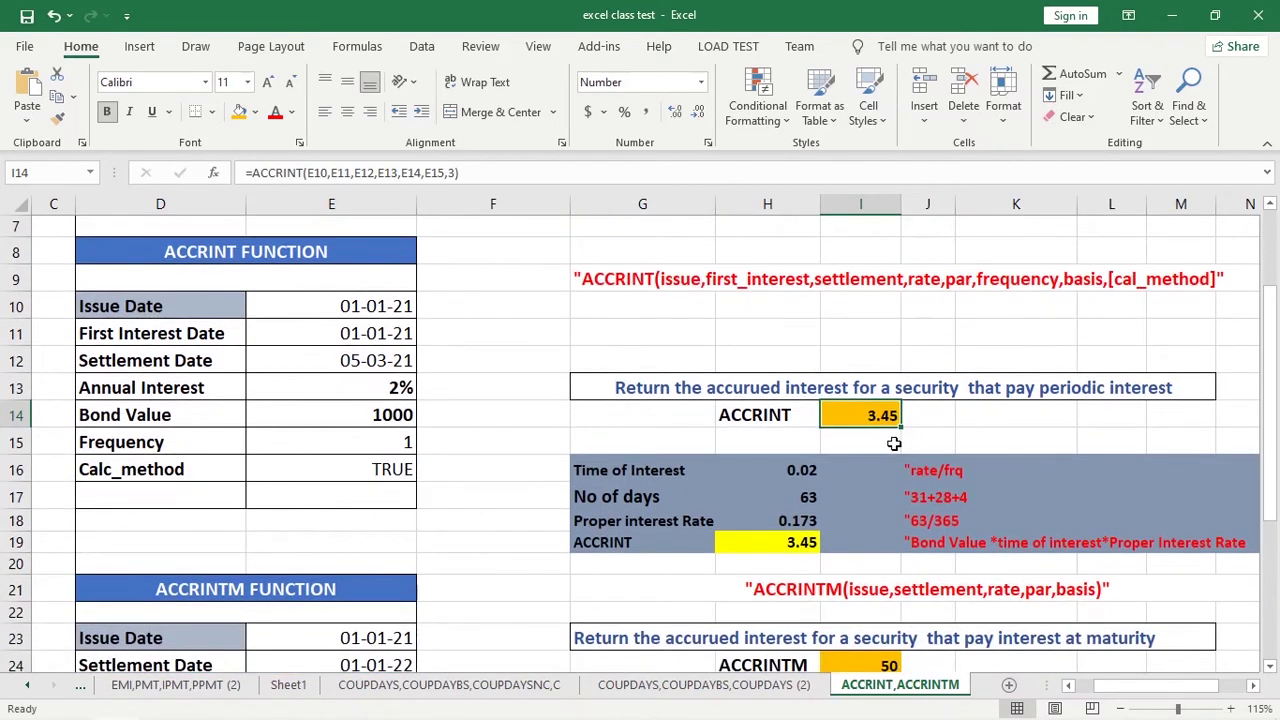
pyautogui.moveTo(573, 460); pyautogui.dragTo(1250, 543)
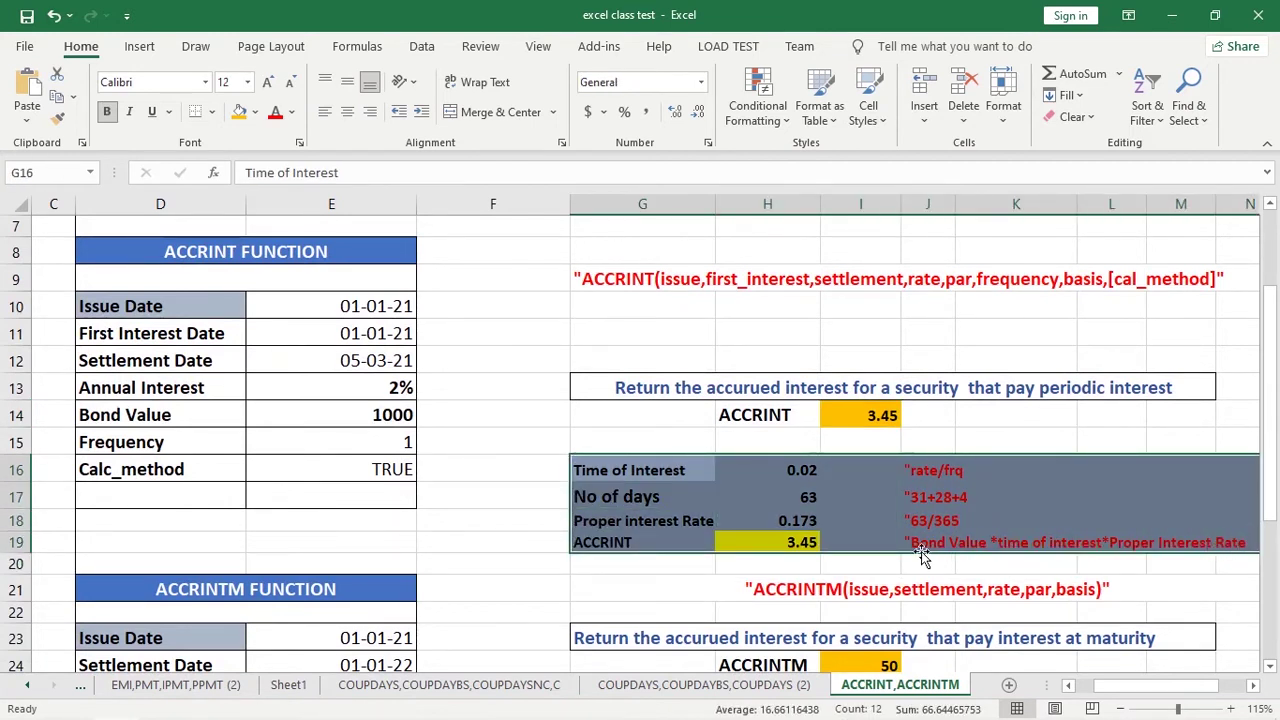
pyautogui.click(797, 545)
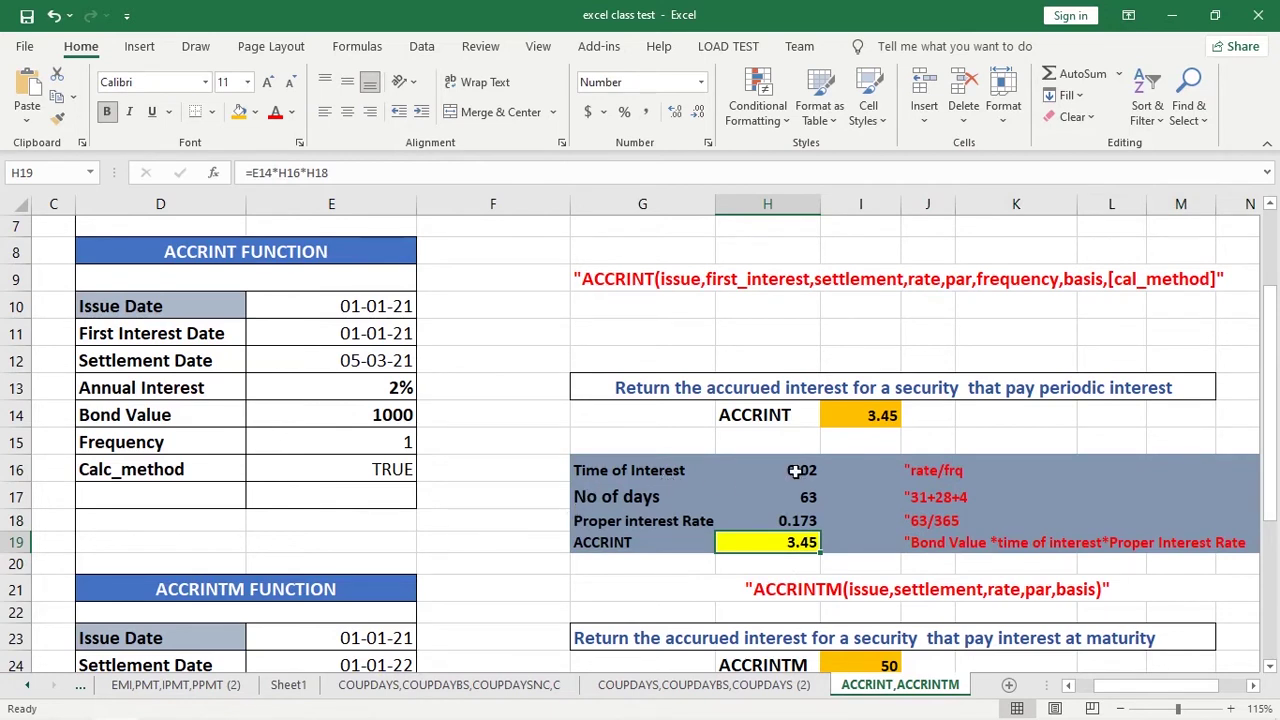
pyautogui.click(797, 470)
pyautogui.doubleClick(797, 470)
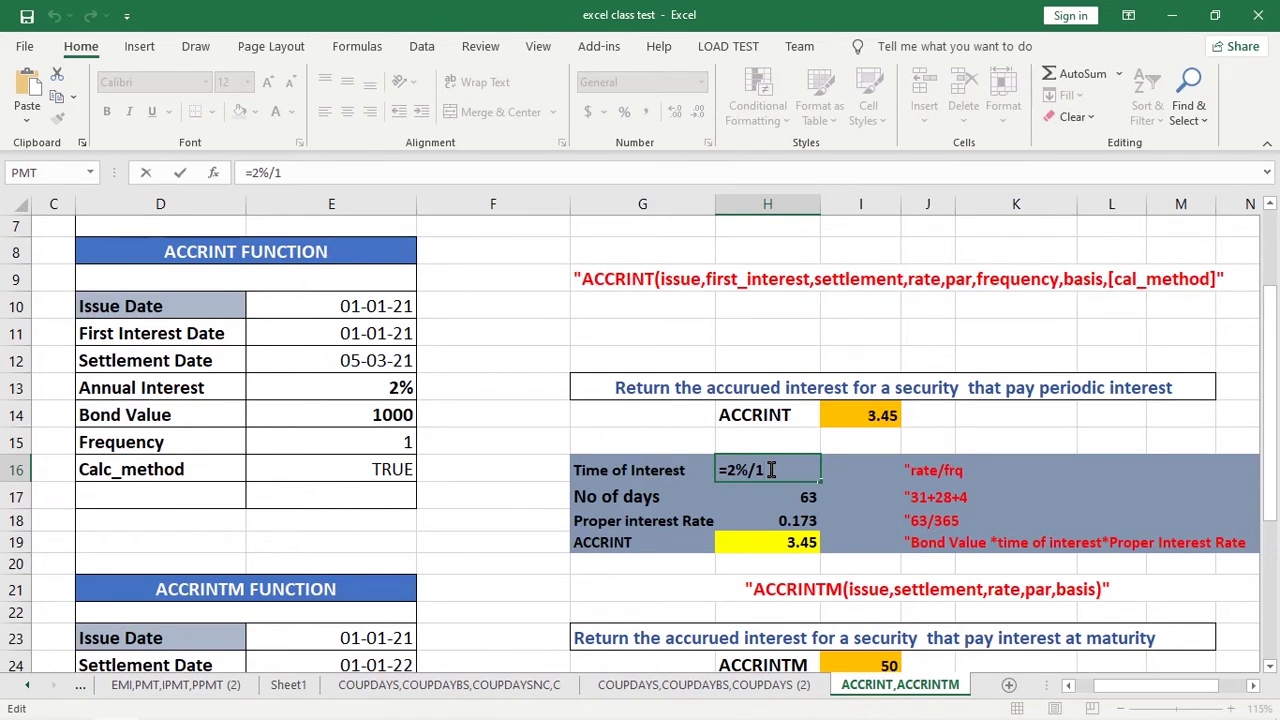
pyautogui.press('Return')
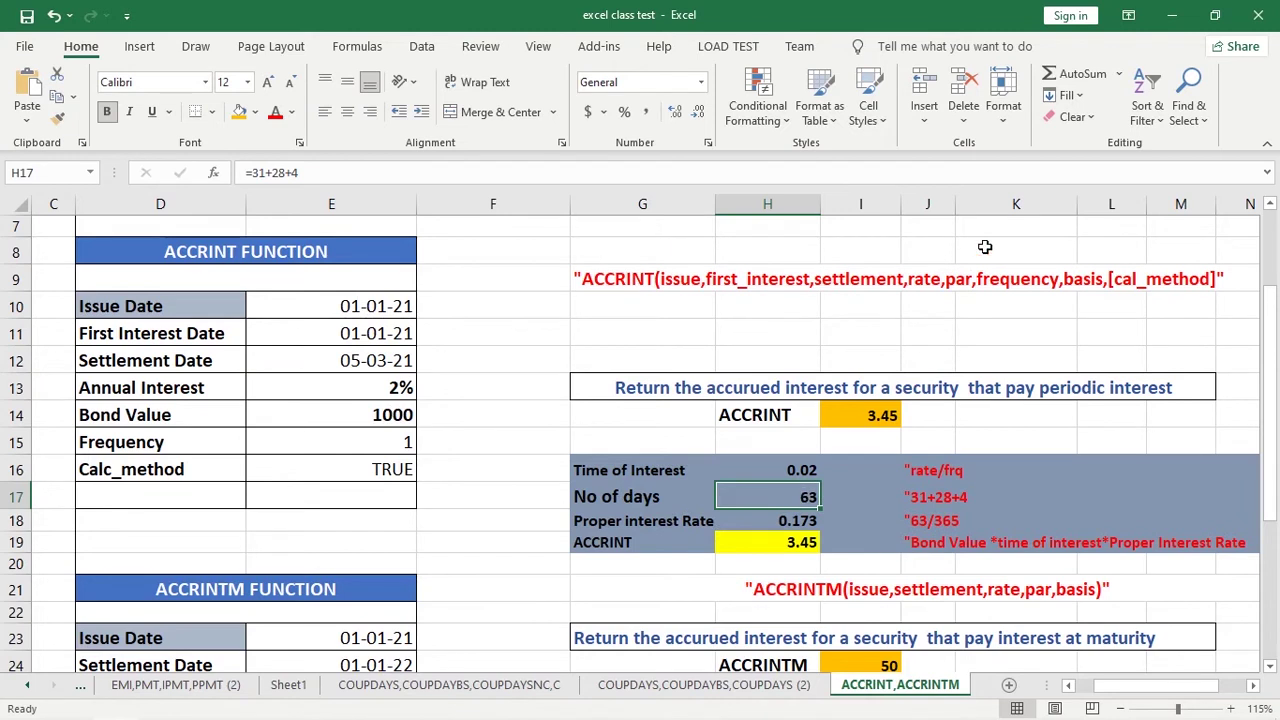
pyautogui.click(1082, 120)
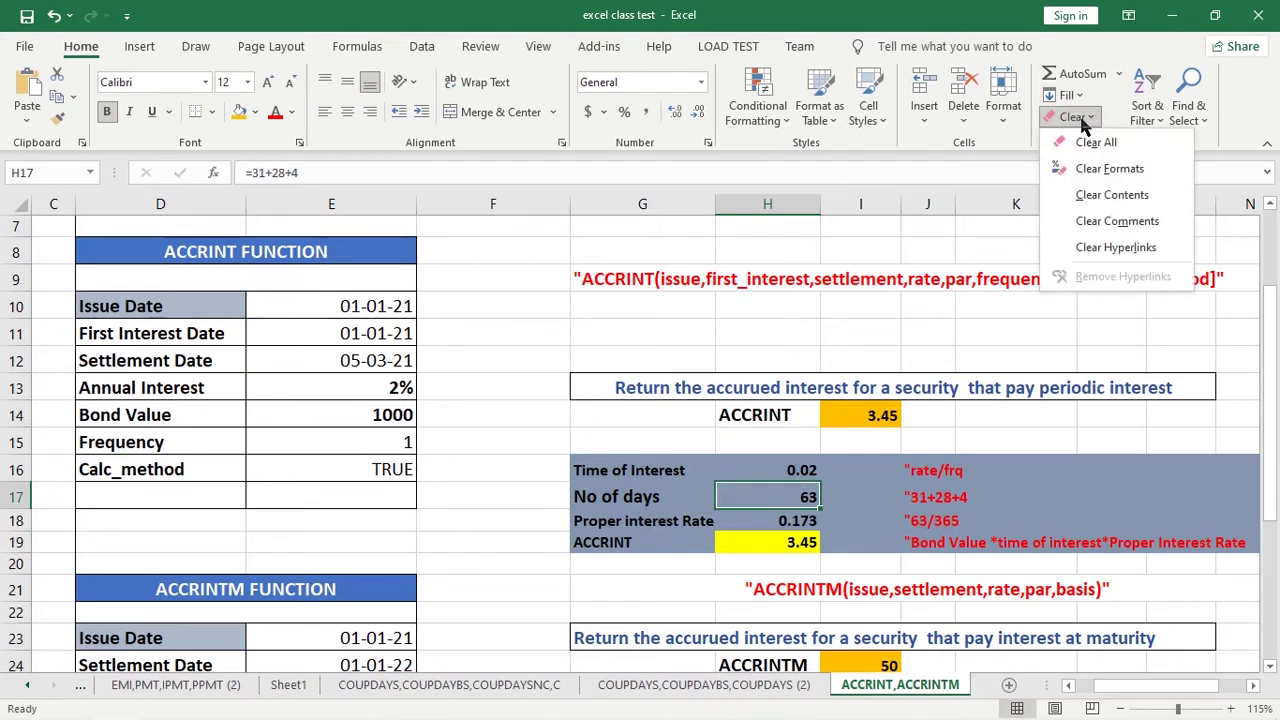
# - Replace the No of days value in H17 with the formula =E10+28+4
pyautogui.click(1127, 195)
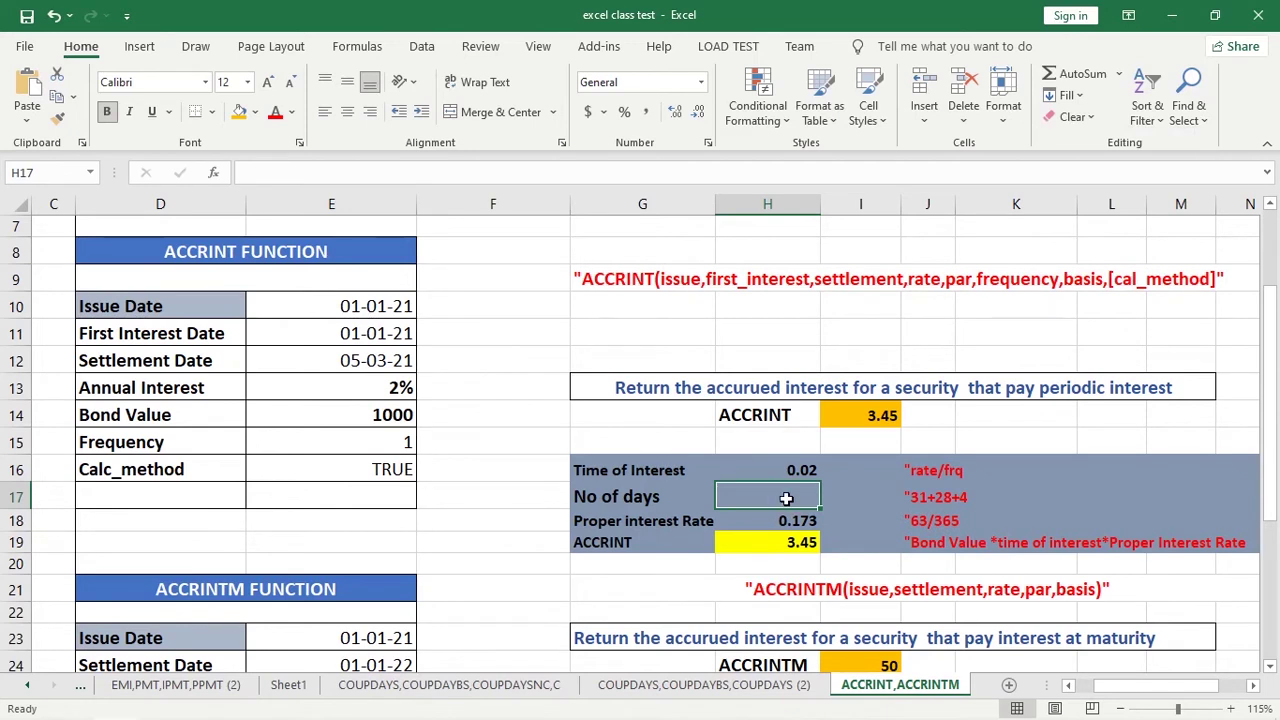
pyautogui.write('=')
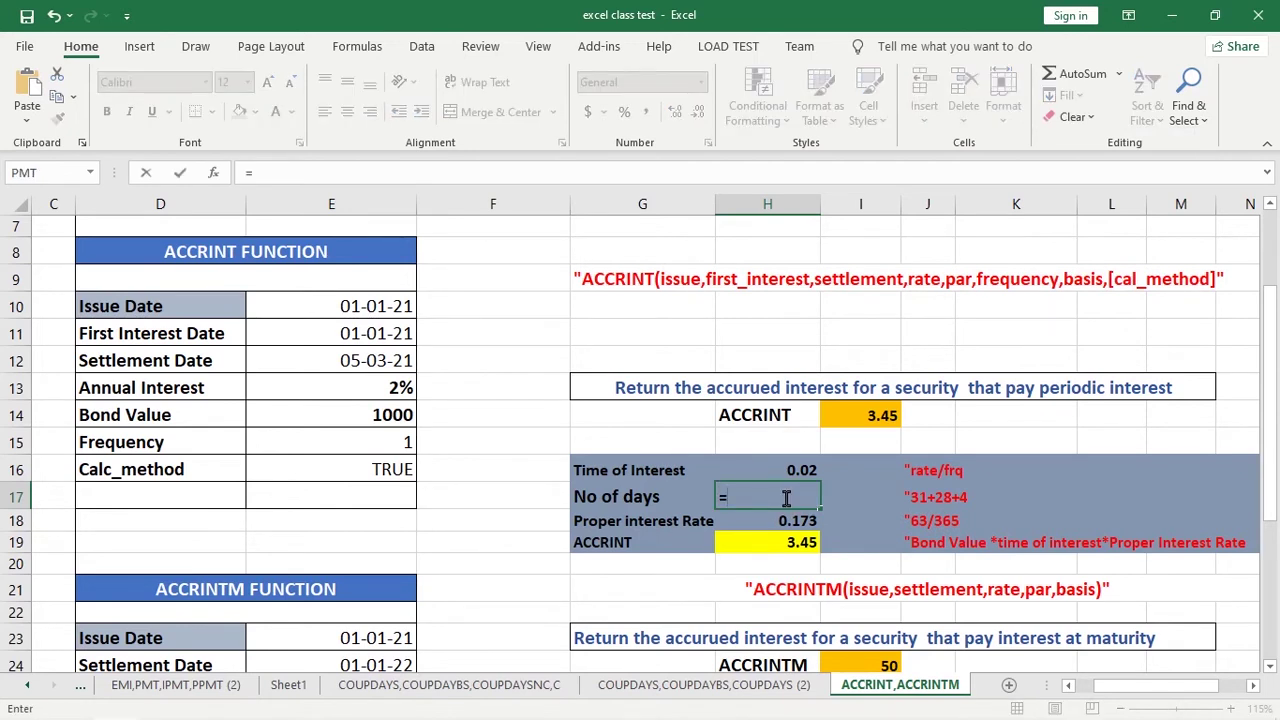
pyautogui.click(340, 310)
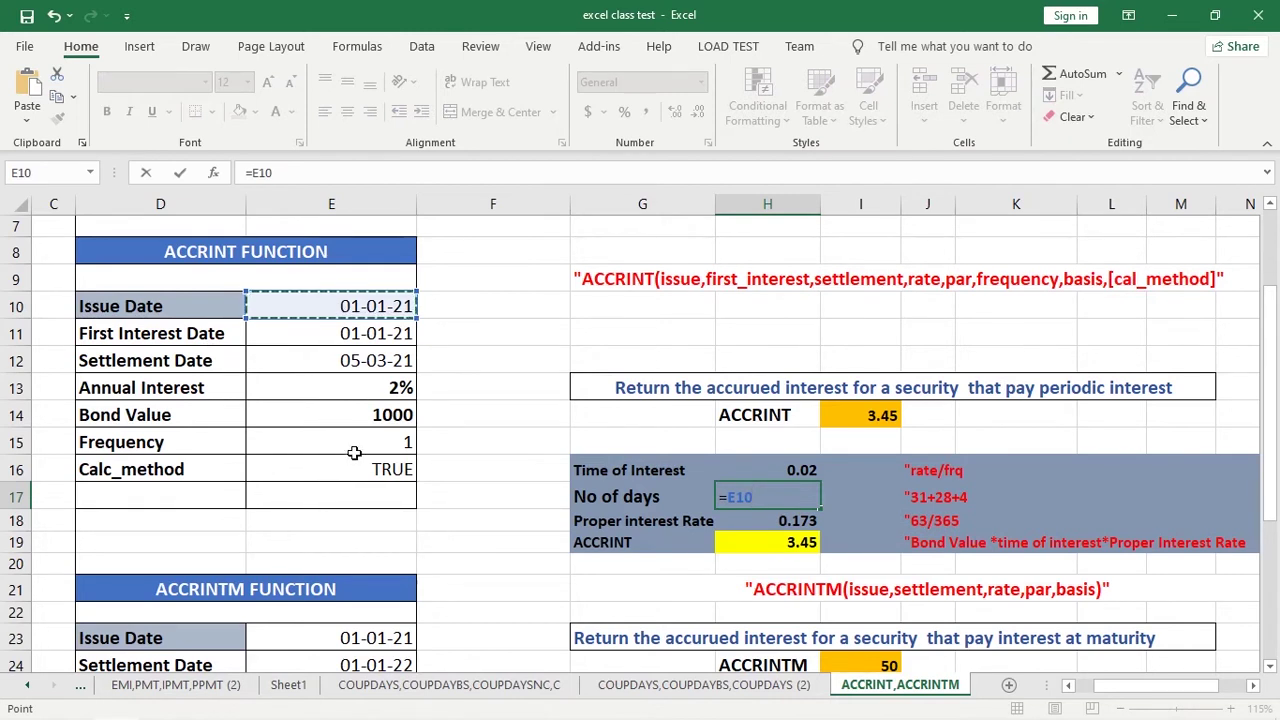
pyautogui.write('=')
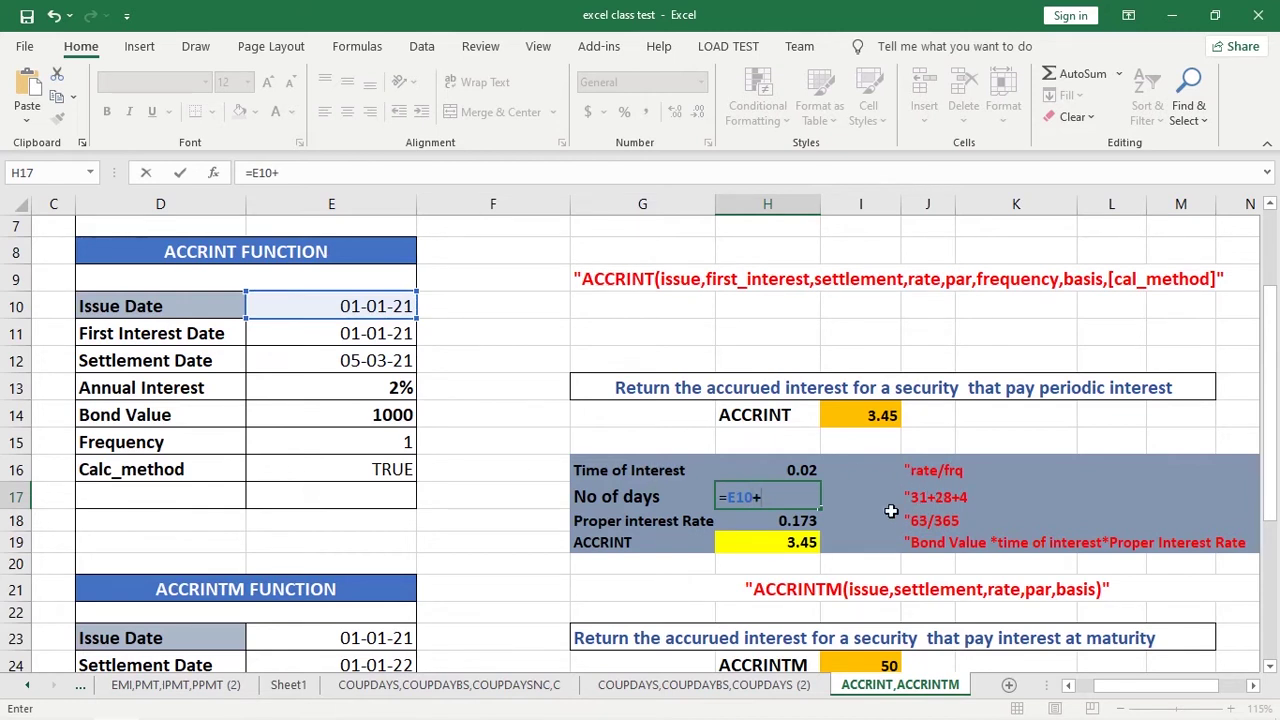
pyautogui.write('28+')
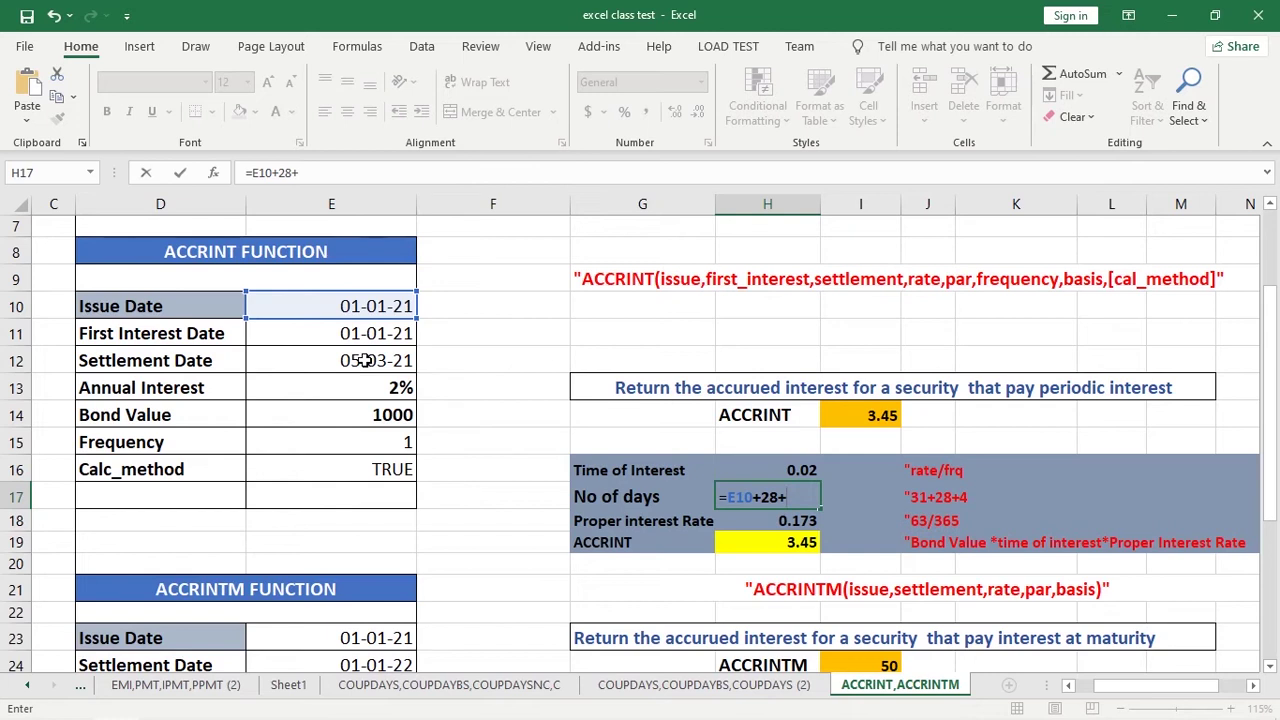
pyautogui.write('4')
pyautogui.press('Return')
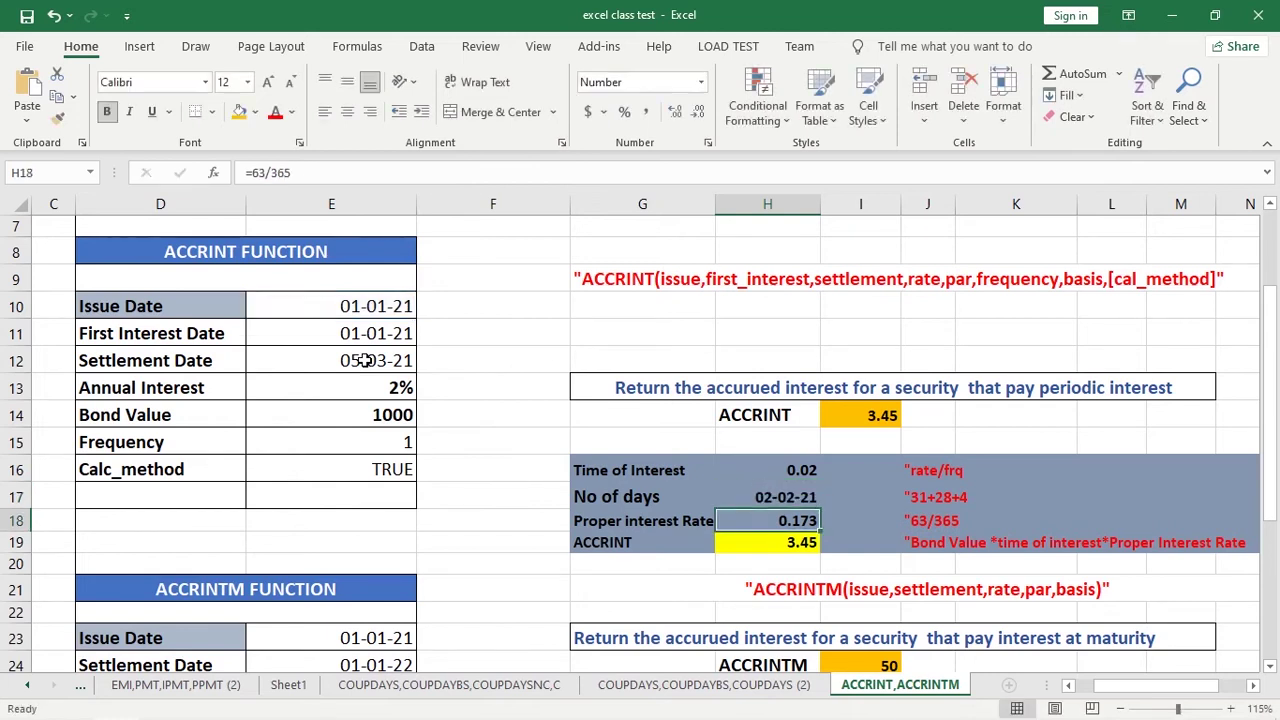
pyautogui.doubleClick(808, 497)
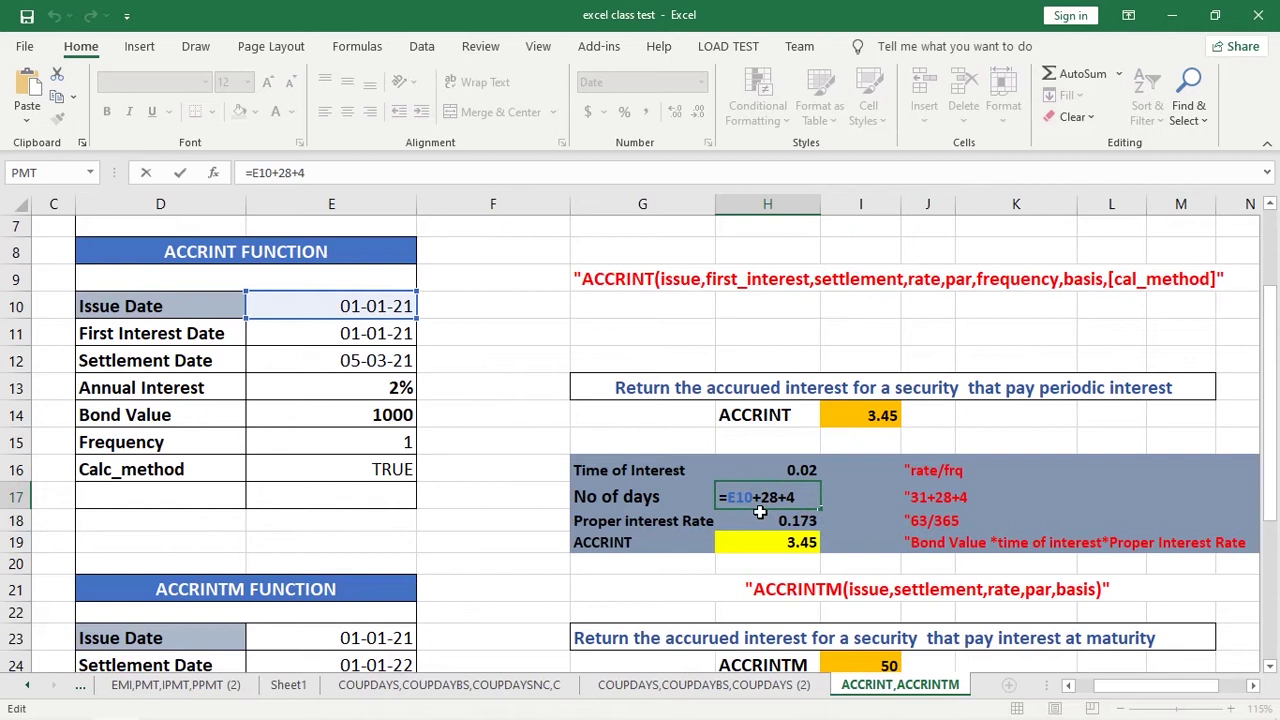
# - Change H17's formula to =31+28+4, which displays as the date 03-03-00
pyautogui.press('BackSpace')
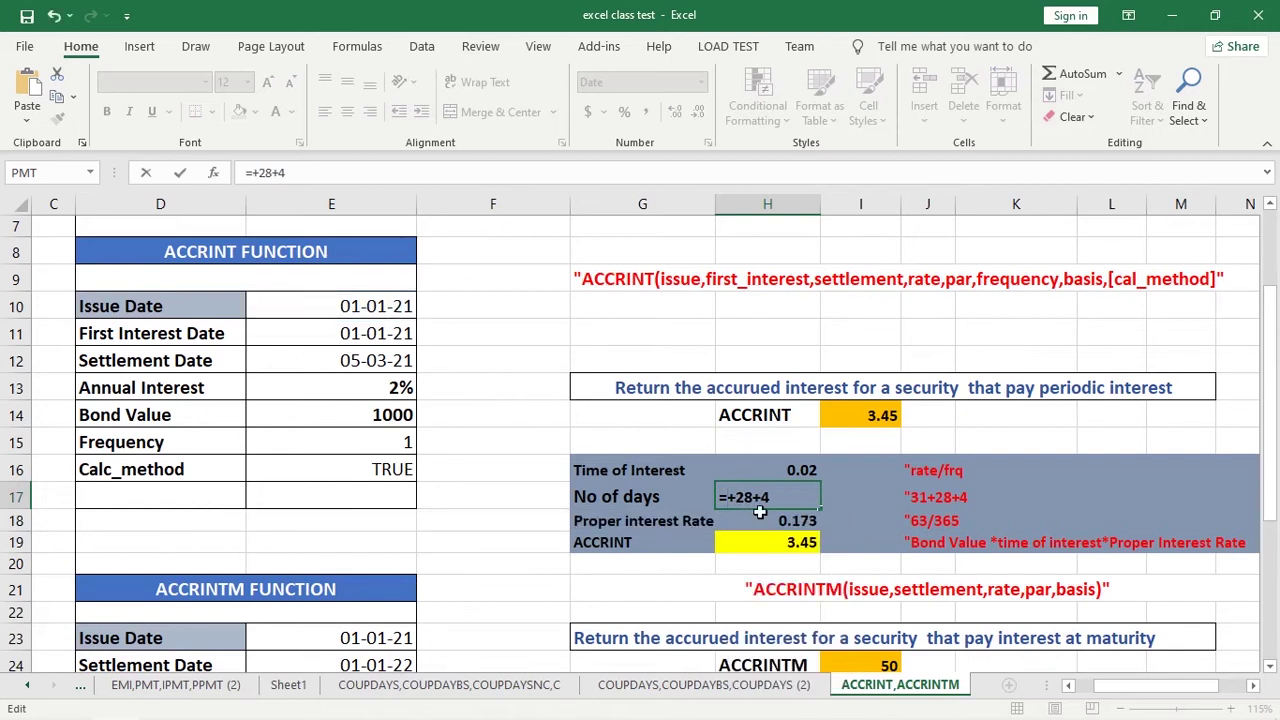
pyautogui.write('31')
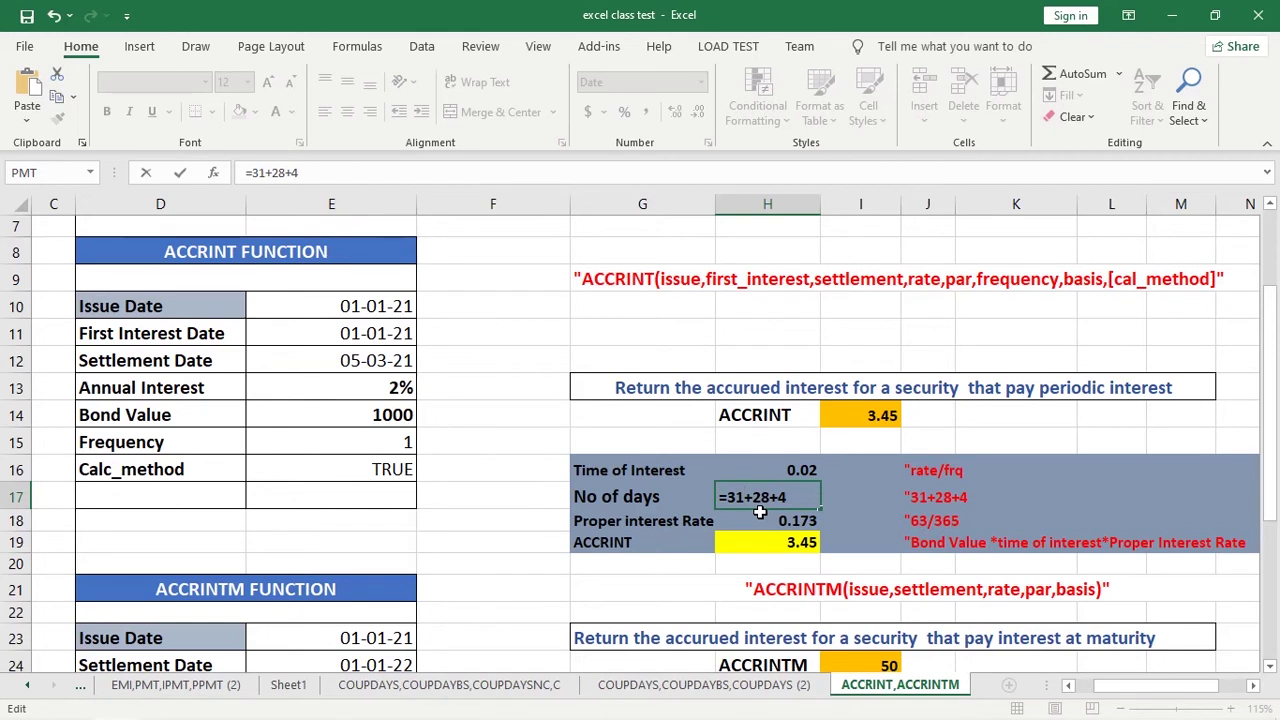
pyautogui.press('Return')
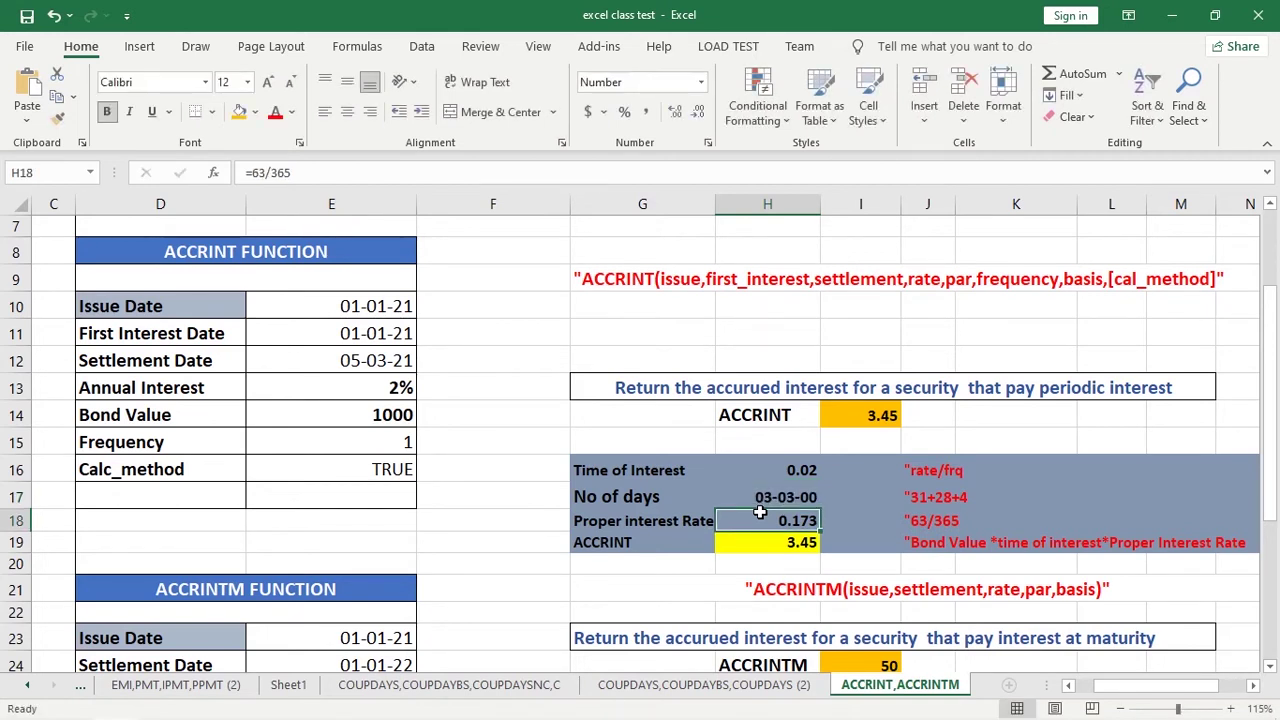
pyautogui.doubleClick(816, 498)
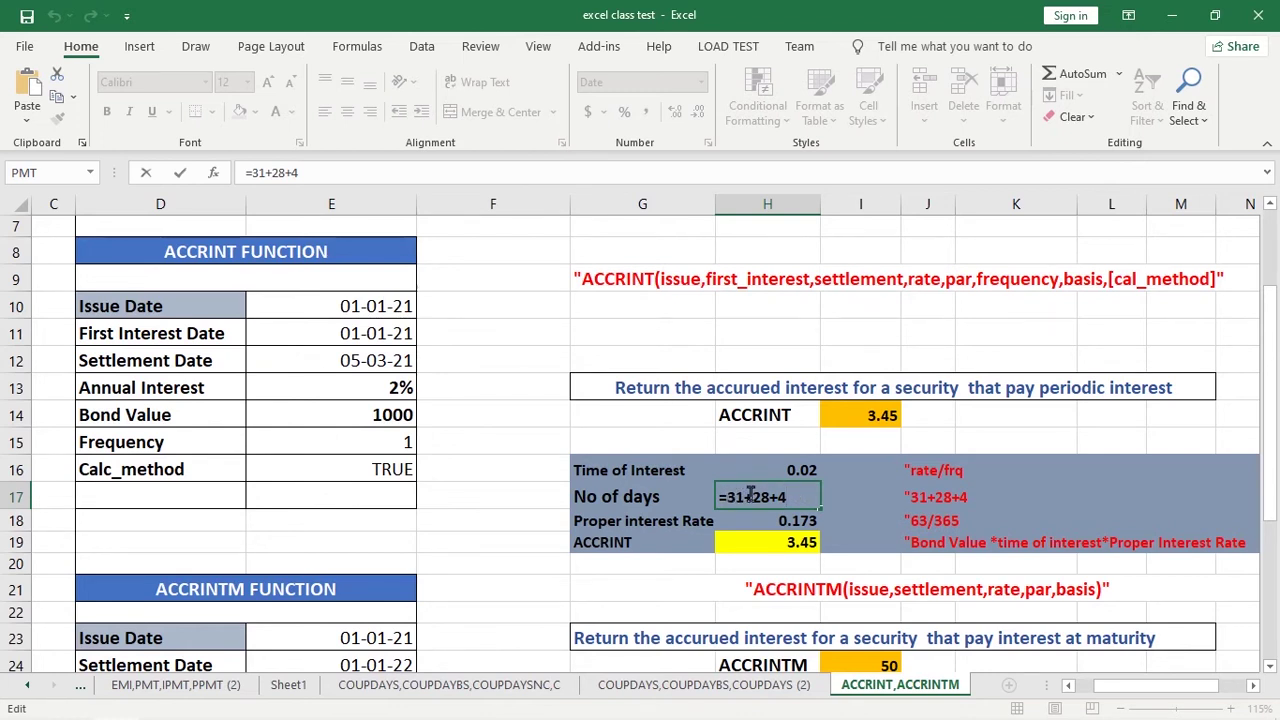
pyautogui.press('Return')
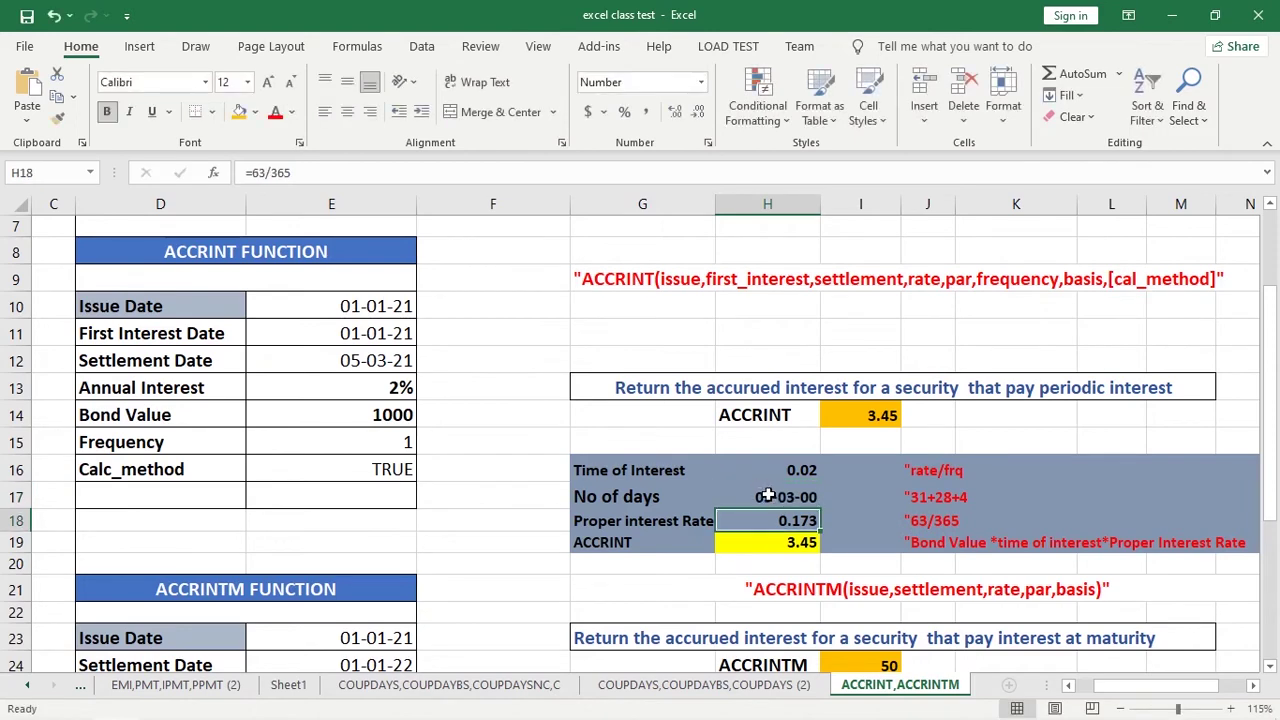
pyautogui.click(766, 494)
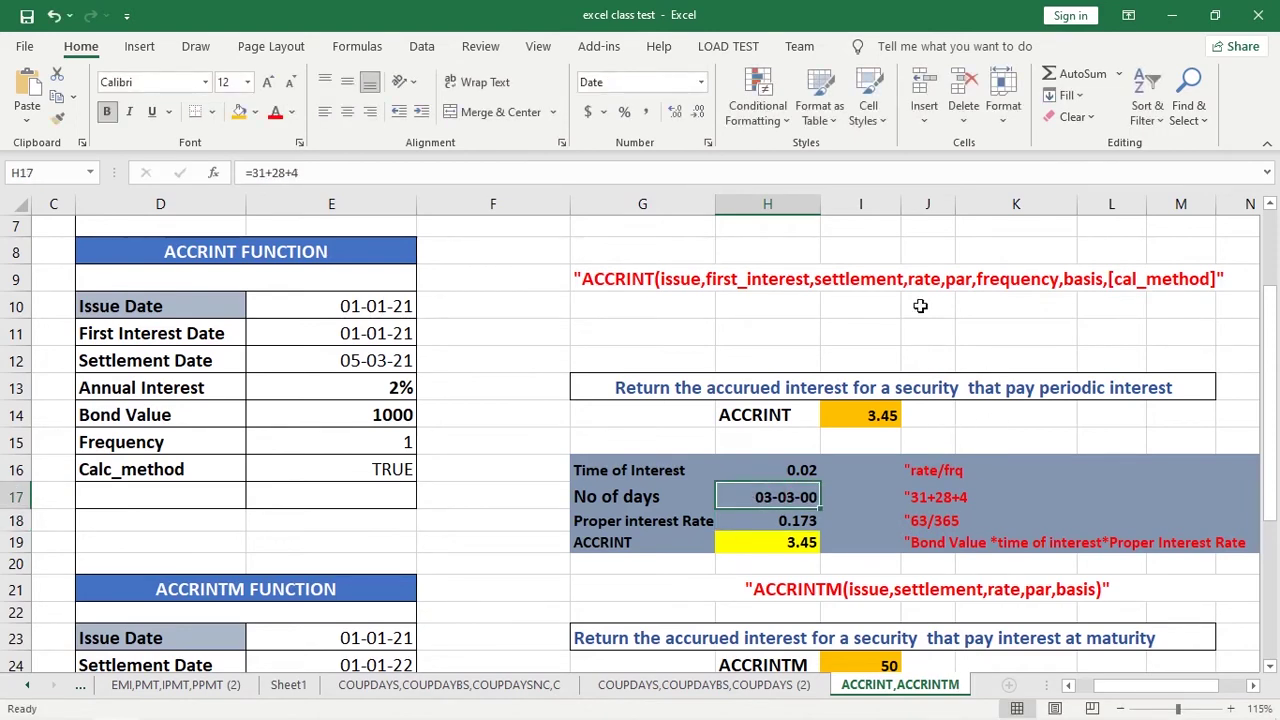
# - Apply the General number format to H17 so it shows 63
pyautogui.click(701, 82)
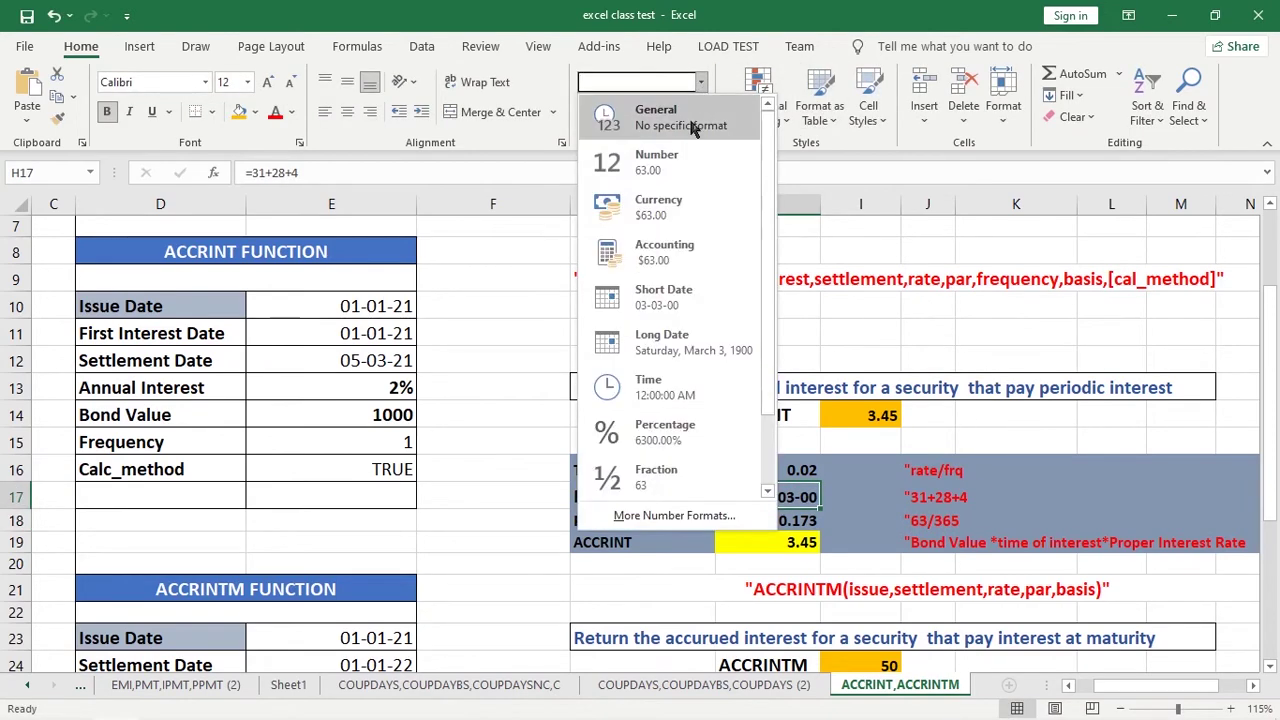
pyautogui.click(690, 120)
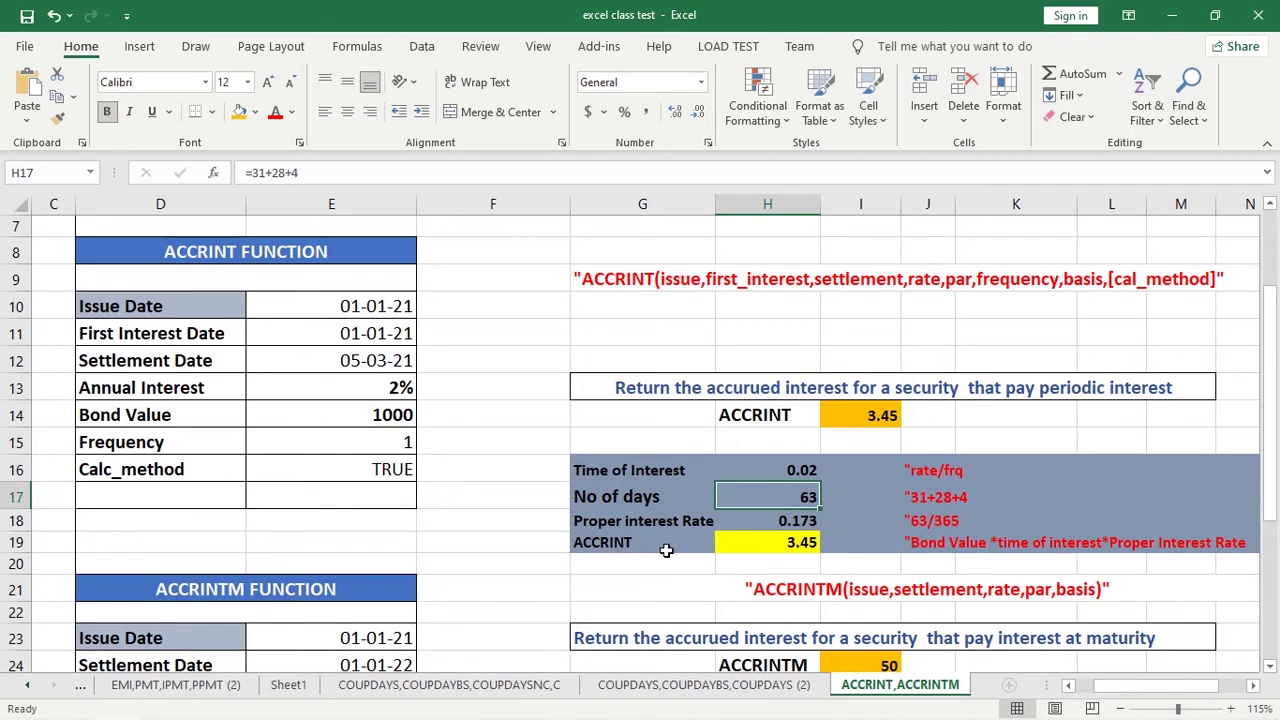
pyautogui.doubleClick(795, 521)
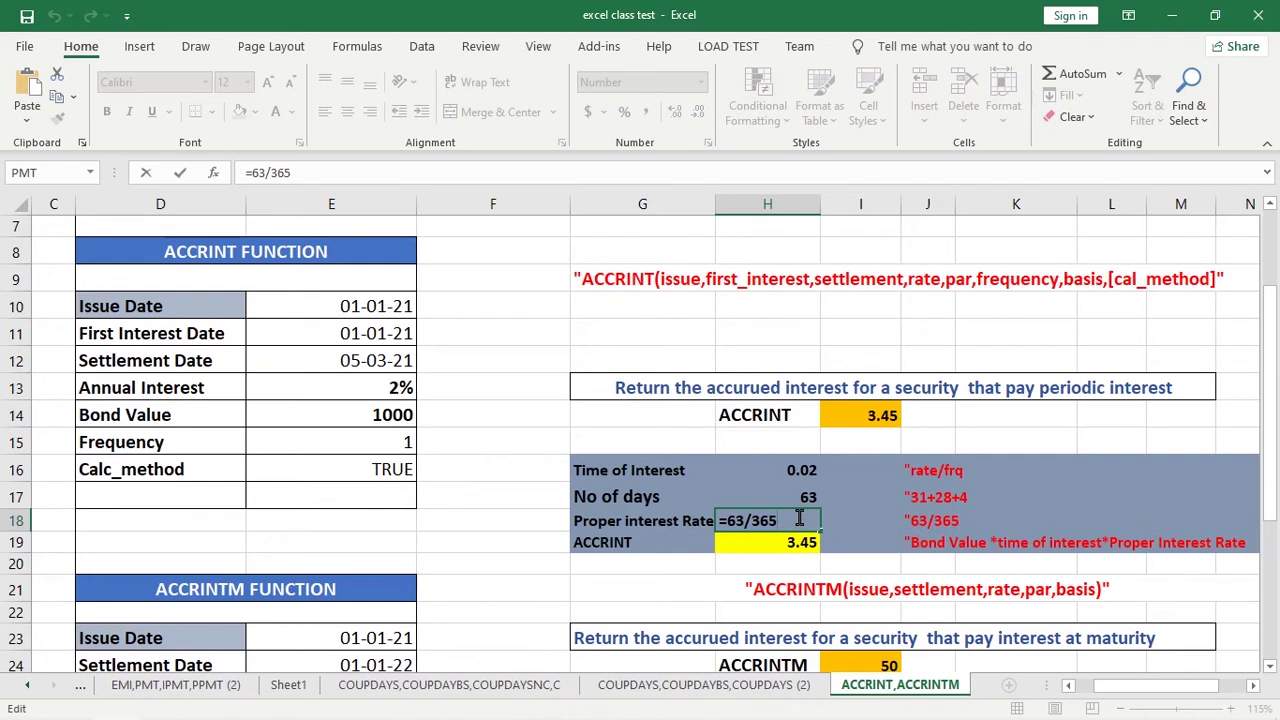
pyautogui.press('Return')
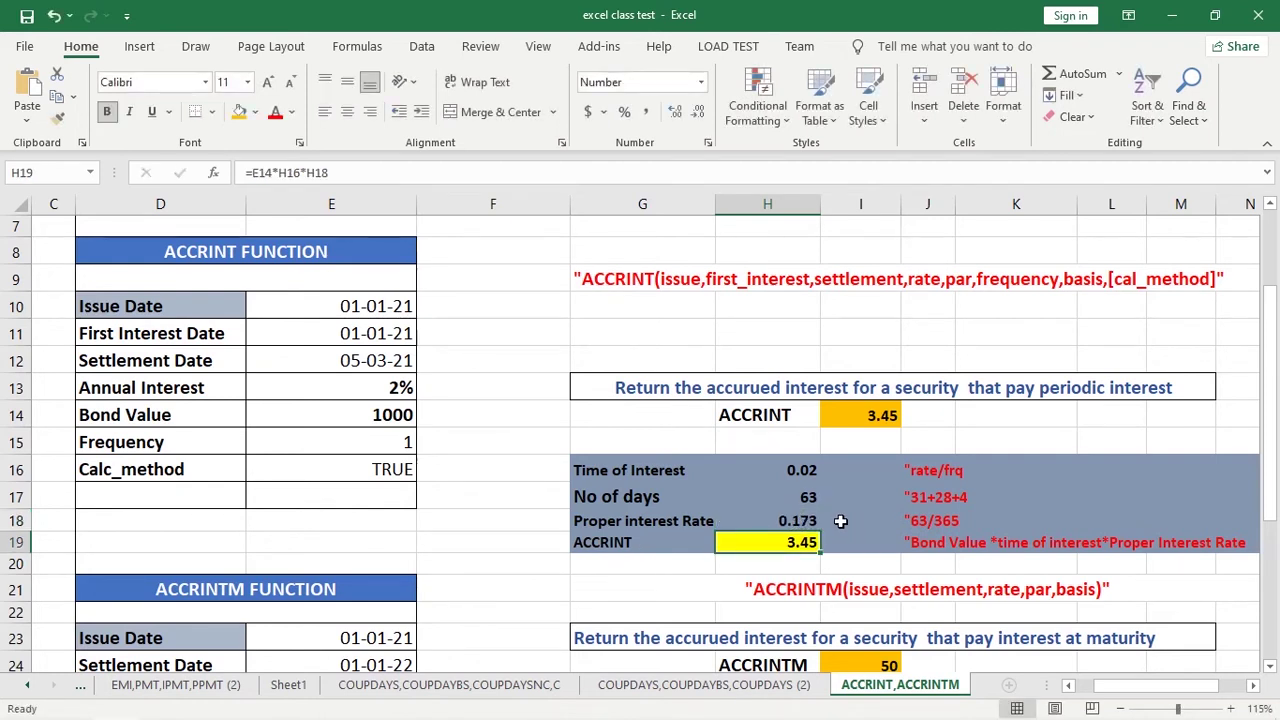
pyautogui.click(640, 500)
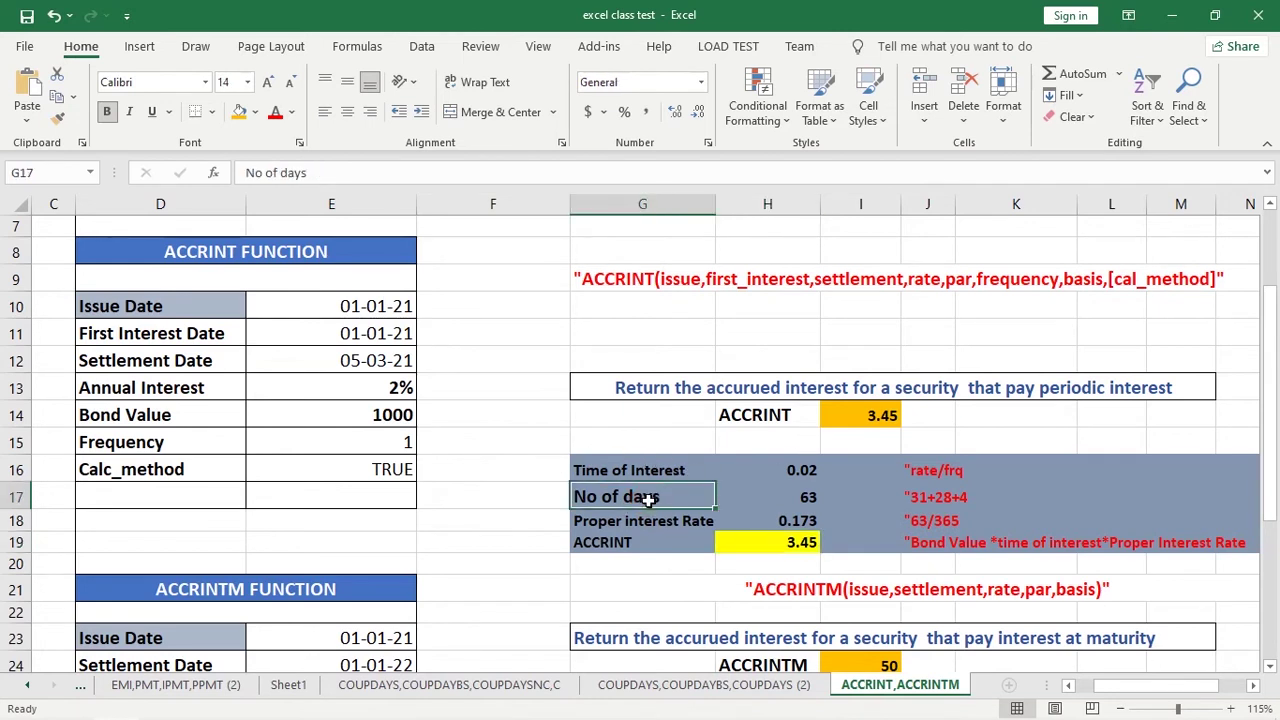
pyautogui.click(811, 502)
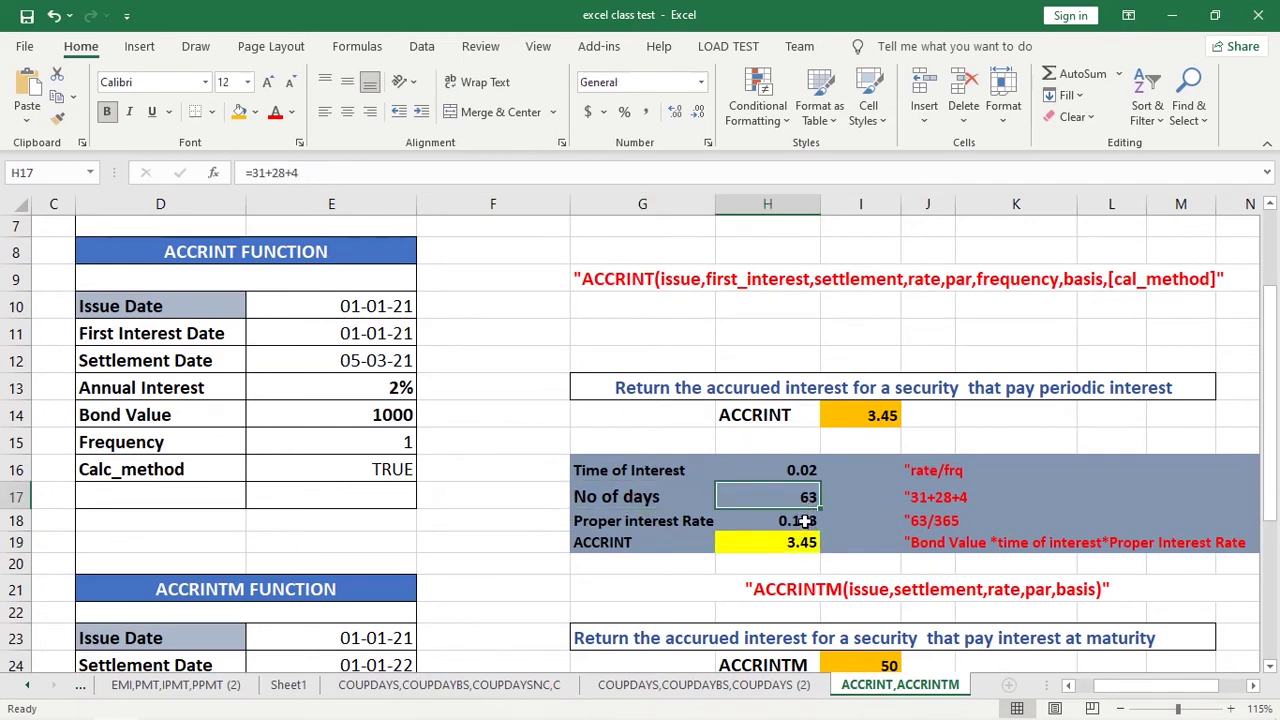
pyautogui.click(805, 521)
pyautogui.click(800, 543)
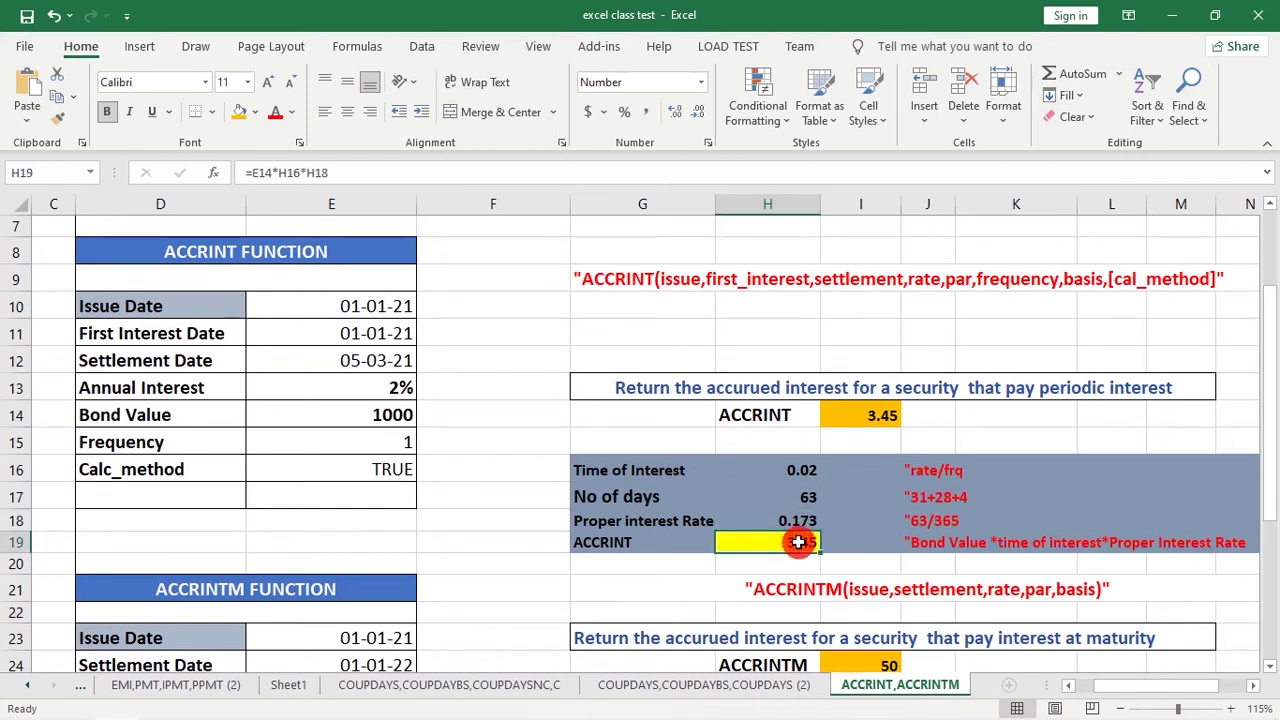
# - Rewrite the manual result in H19 as =E14*H16*H18, still returning 3.45
pyautogui.doubleClick(800, 543)
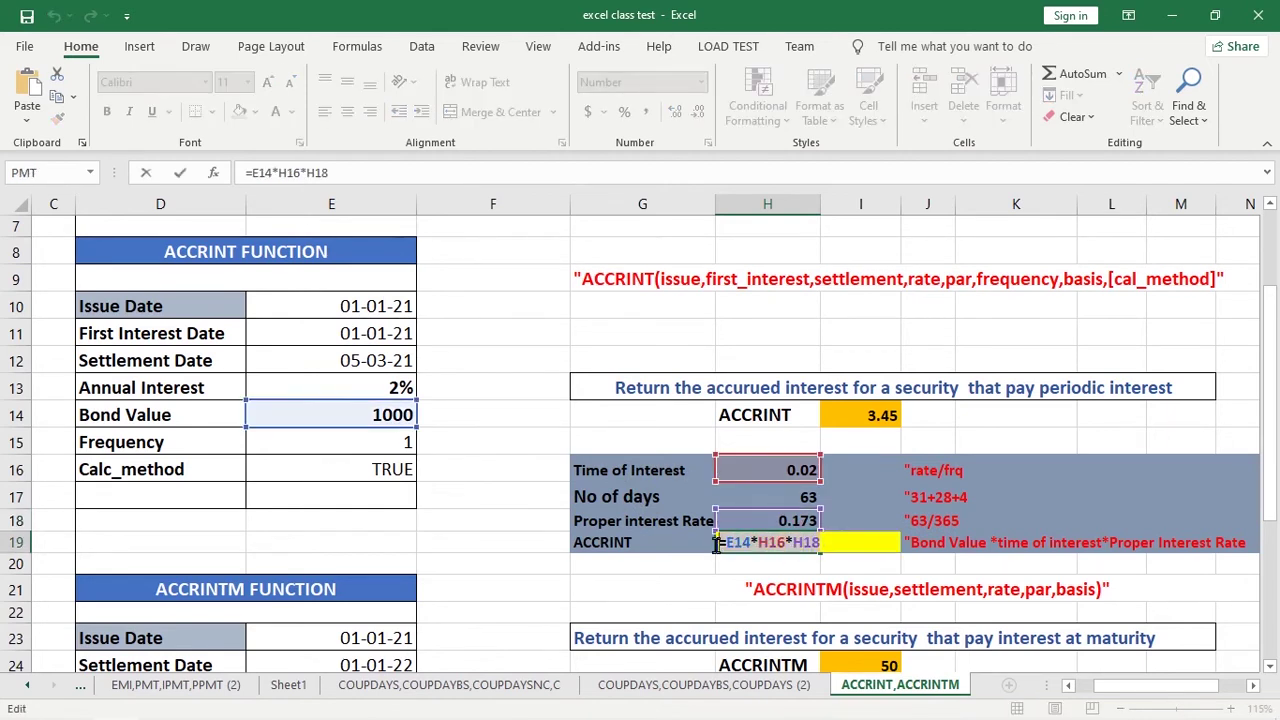
pyautogui.click(1090, 117)
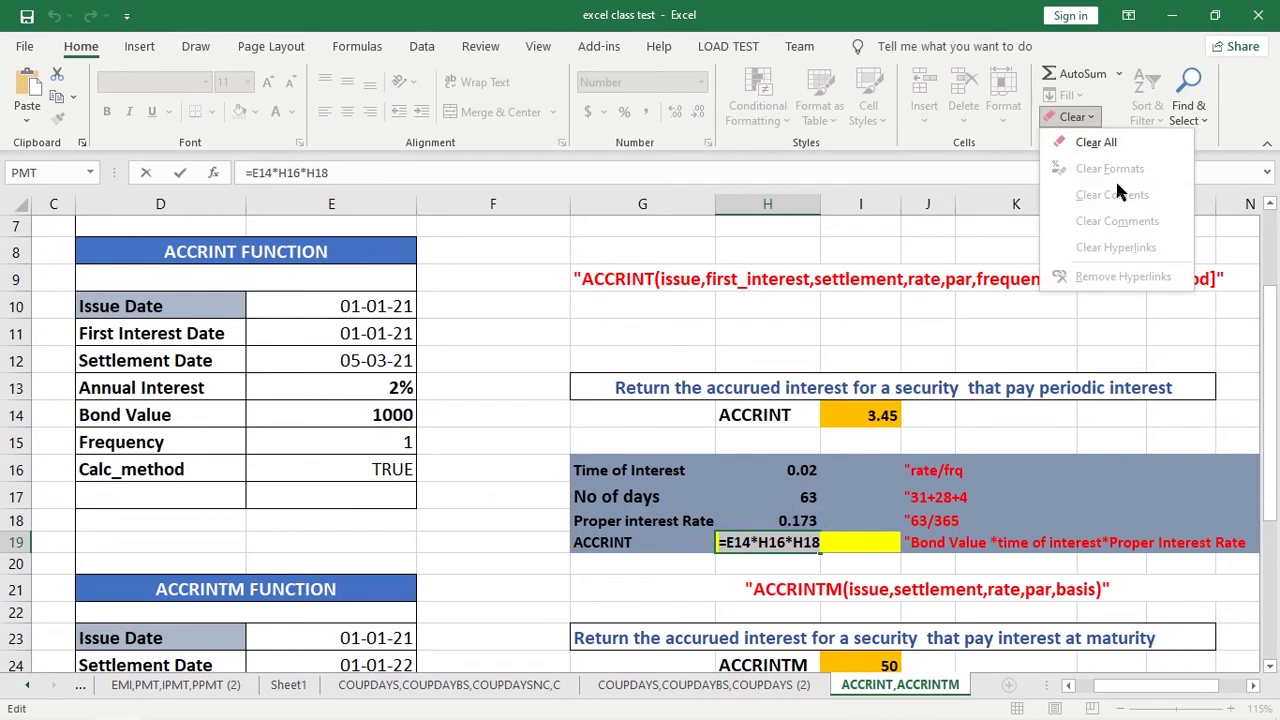
pyautogui.click(848, 541)
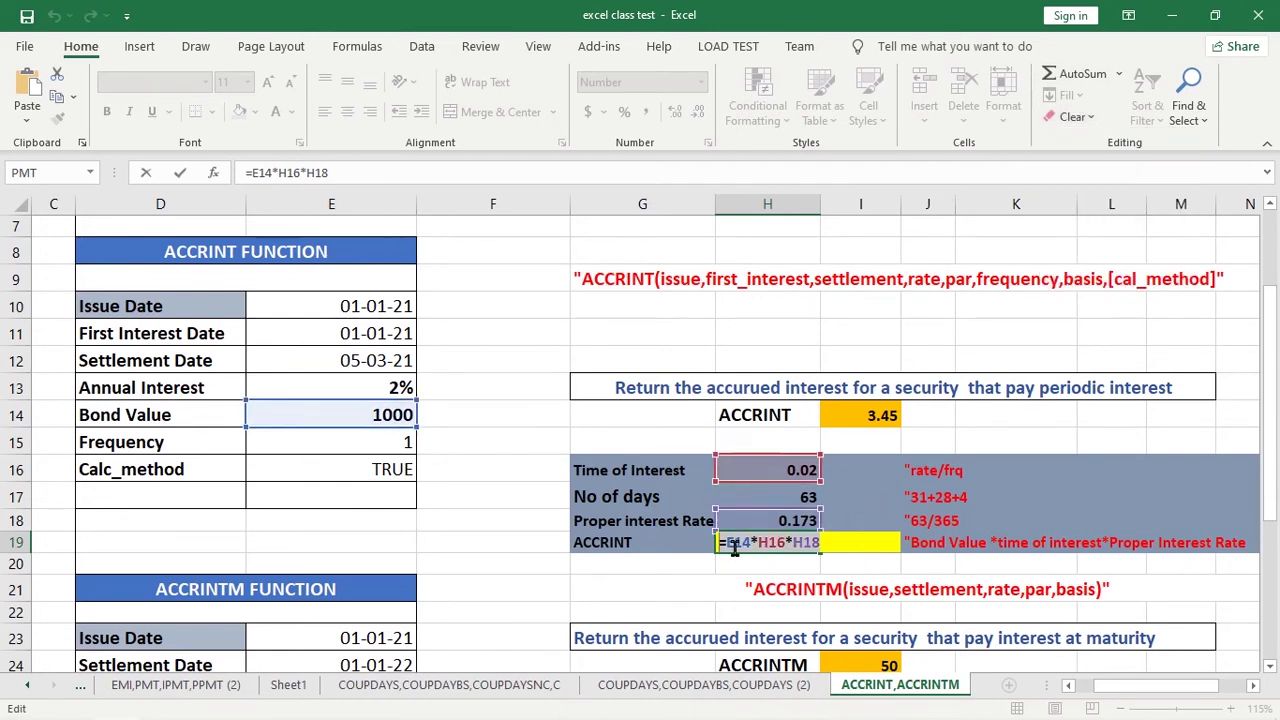
pyautogui.press('BackSpace')
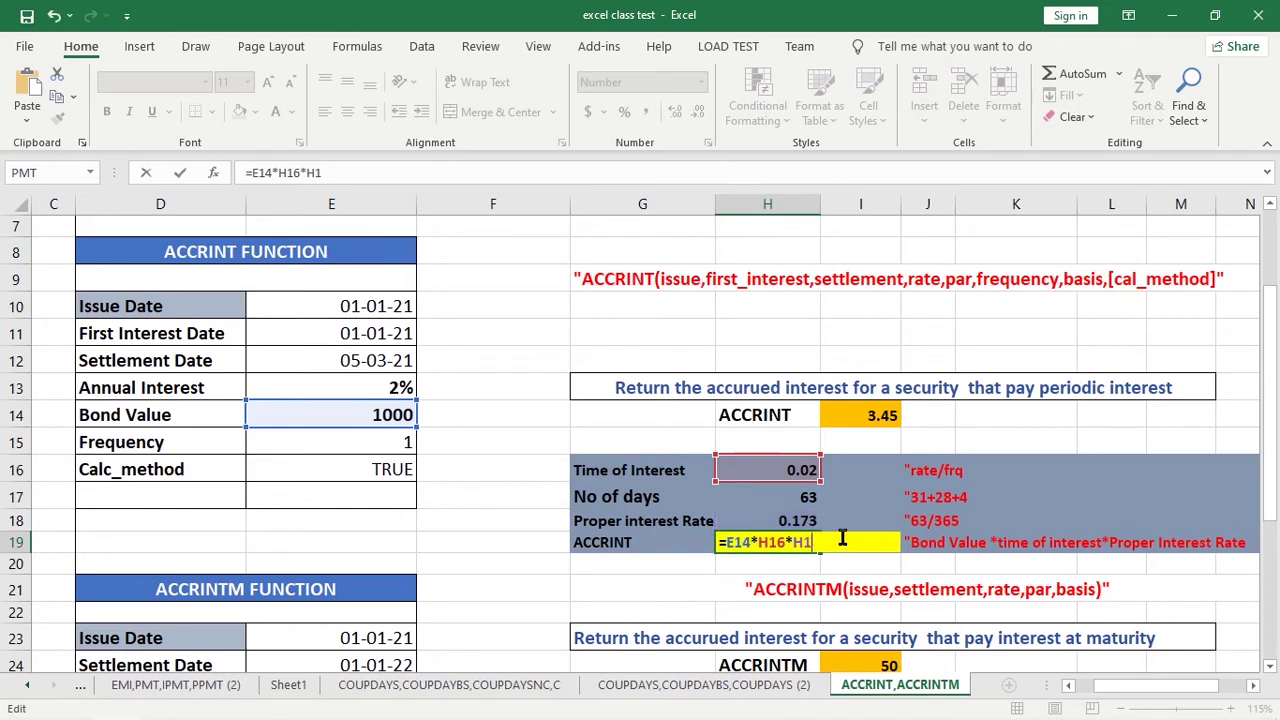
pyautogui.press('BackSpace')
pyautogui.press('BackSpace')
pyautogui.press('BackSpace')
pyautogui.press('BackSpace')
pyautogui.press('BackSpace')
pyautogui.press('BackSpace')
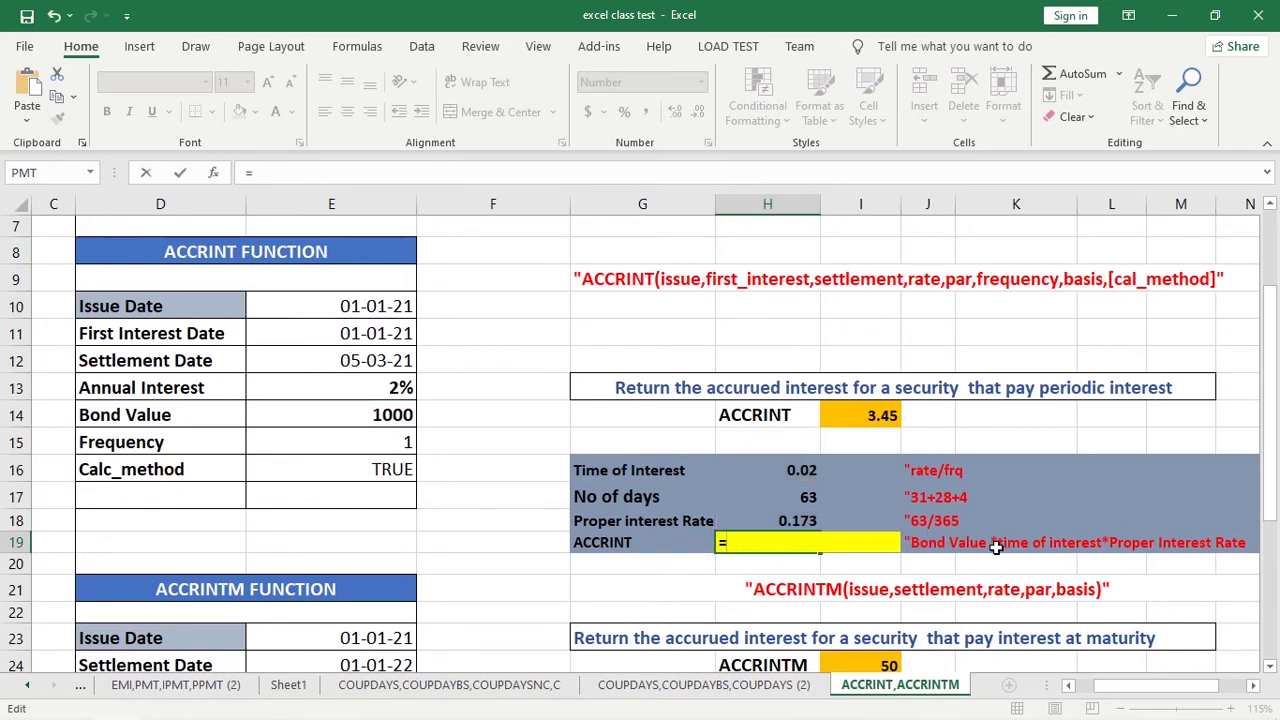
pyautogui.click(380, 414)
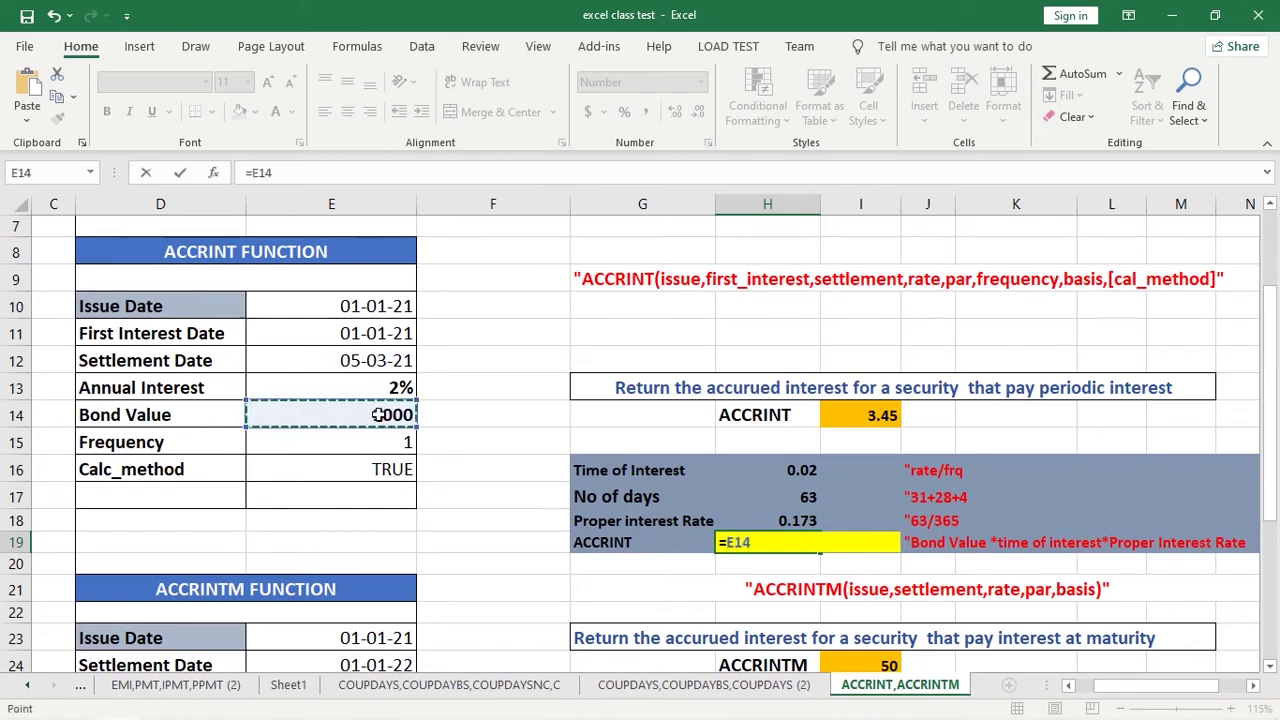
pyautogui.write('*')
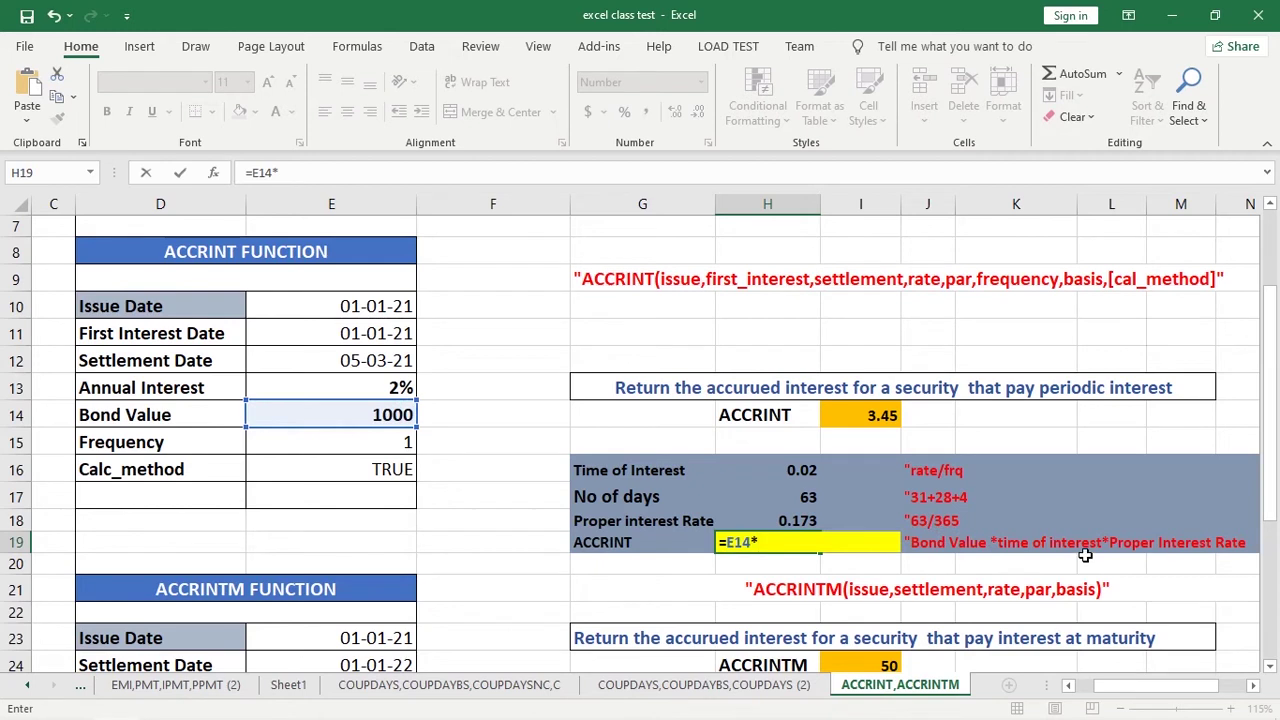
pyautogui.click(800, 468)
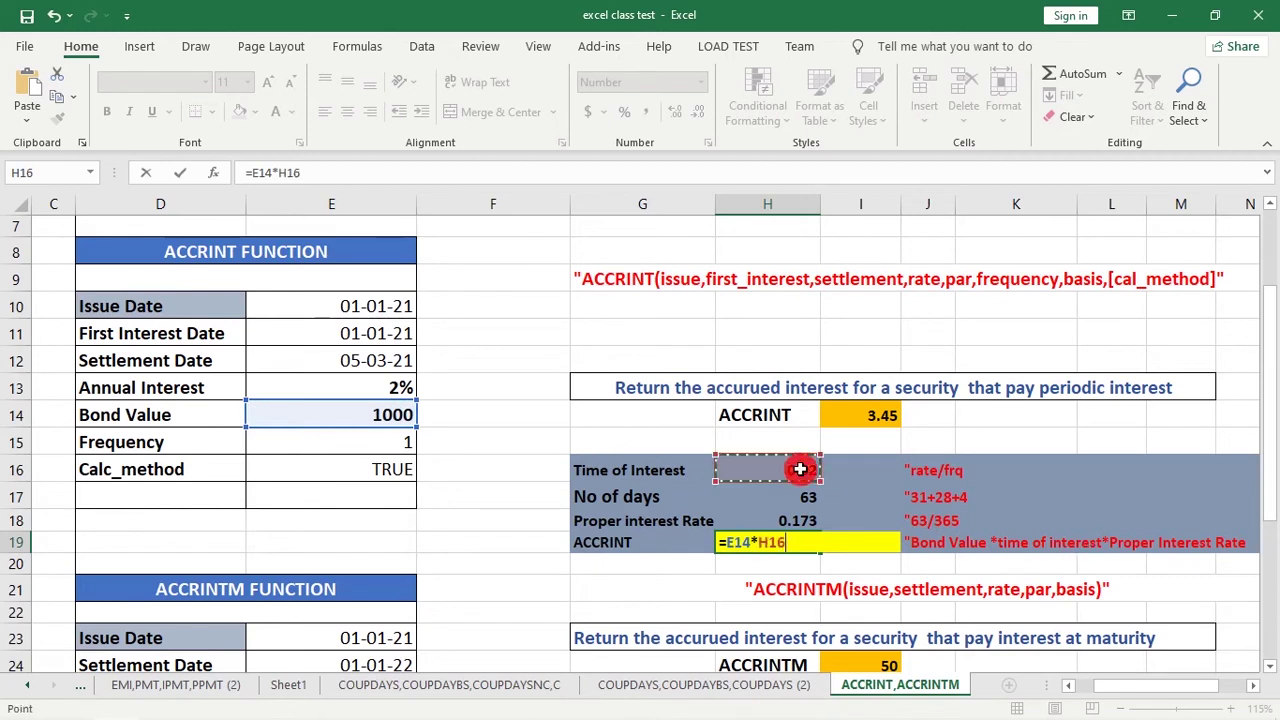
pyautogui.write('*')
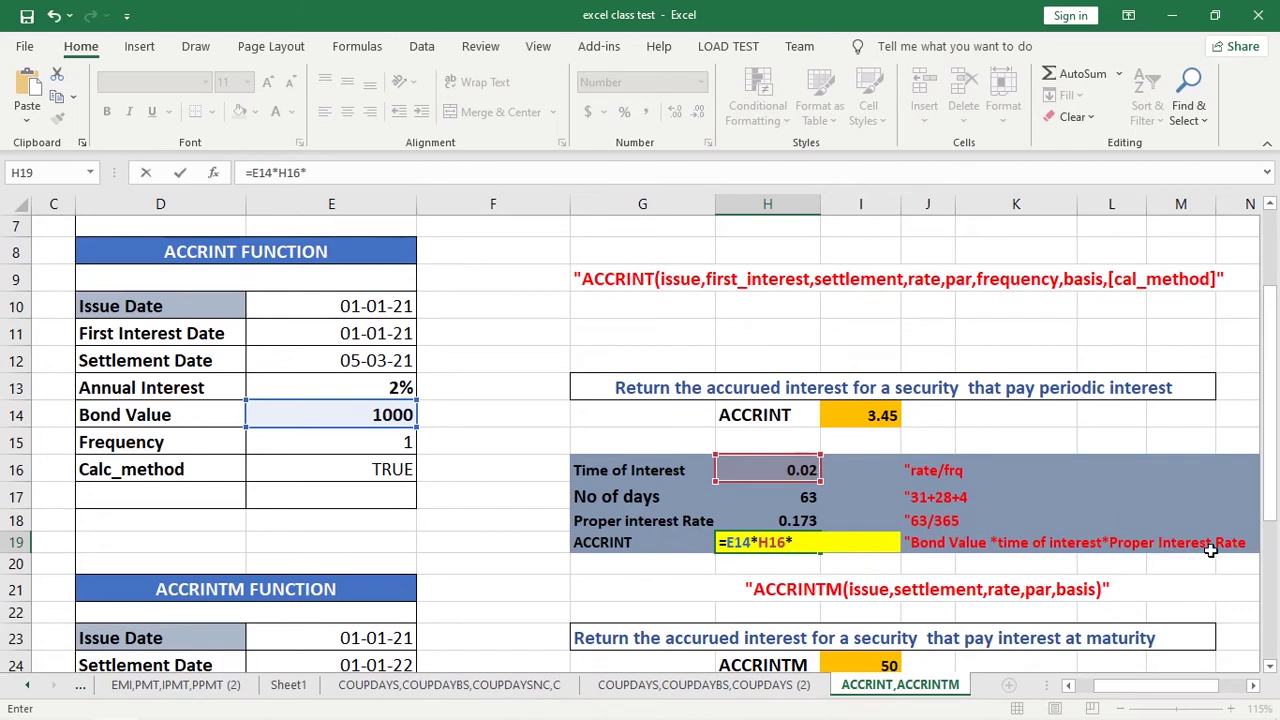
pyautogui.click(805, 521)
pyautogui.press('Return')
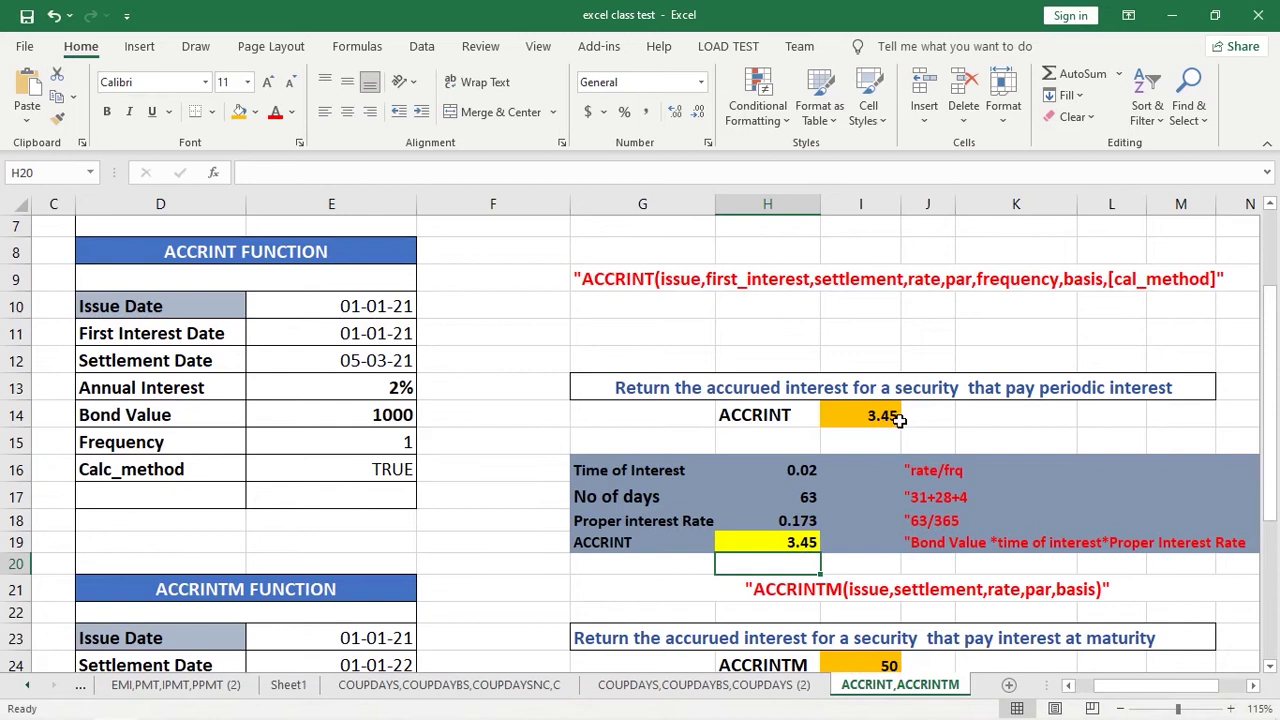
pyautogui.click(393, 414)
# - Change the Bond Value in E14 to 2000 and the Annual Interest in E13 to 4%
pyautogui.doubleClick(393, 414)
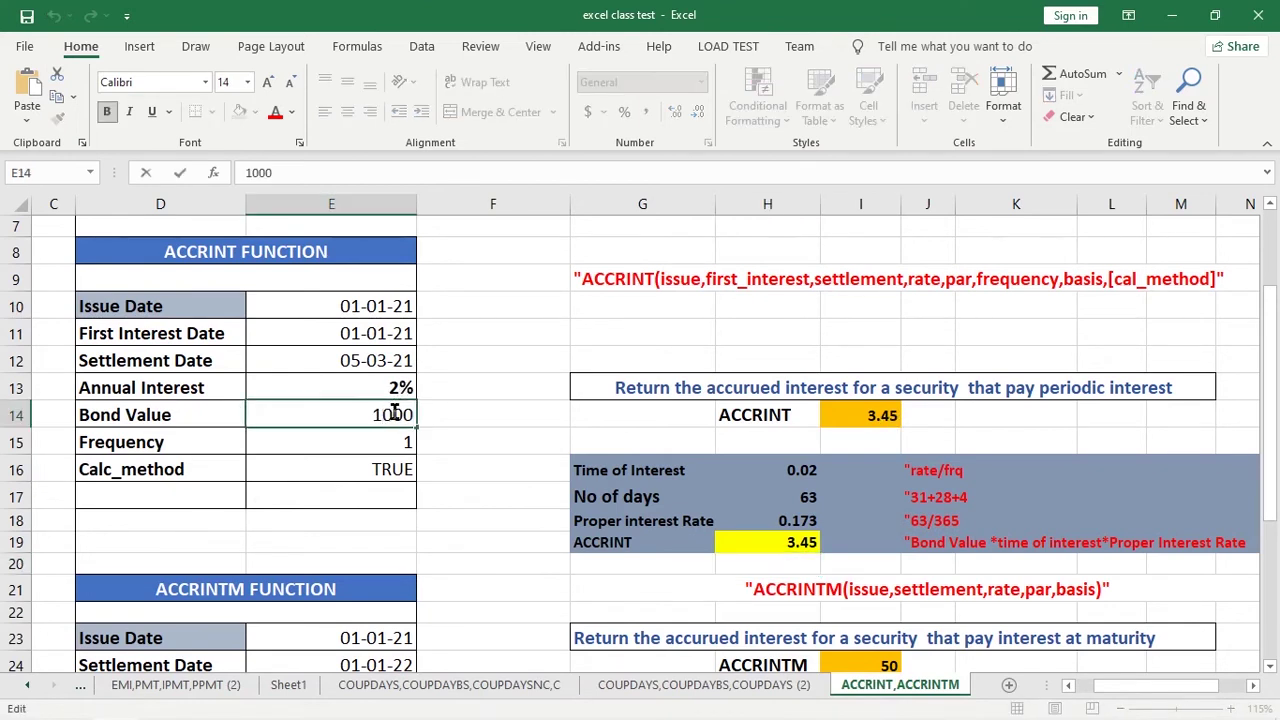
pyautogui.press('BackSpace')
pyautogui.write('2')
pyautogui.press('Return')
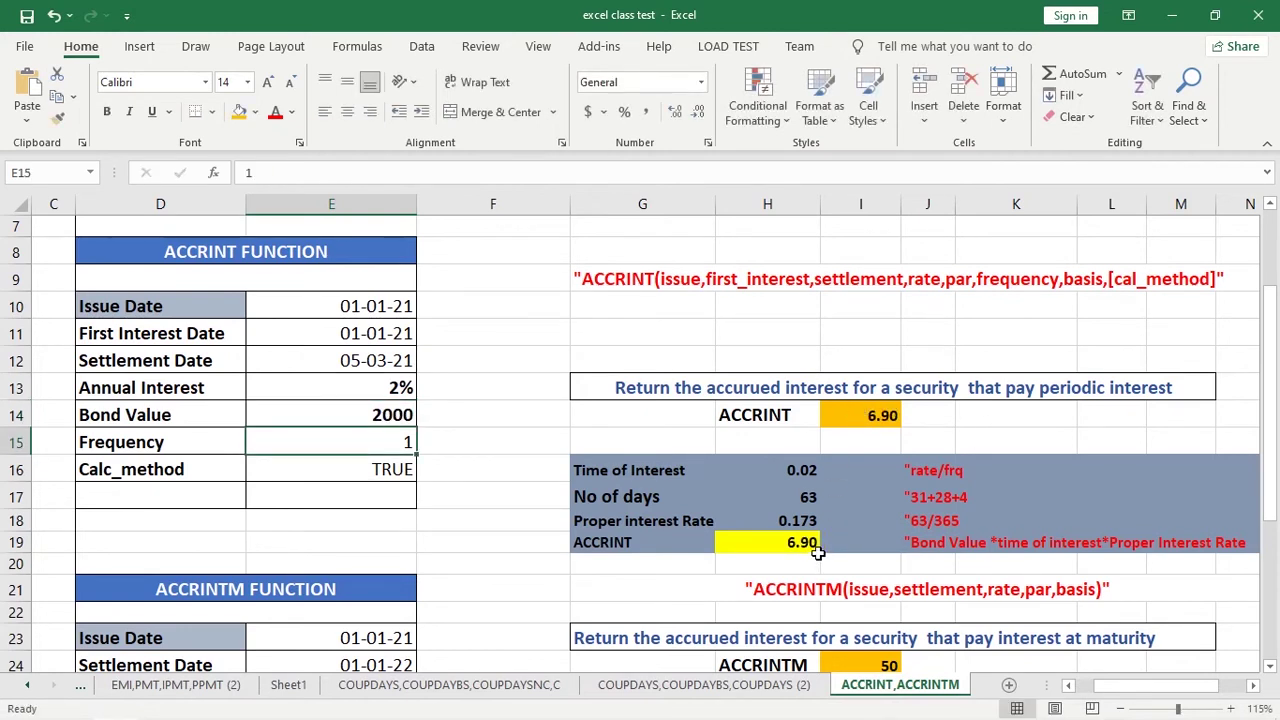
pyautogui.doubleClick(380, 411)
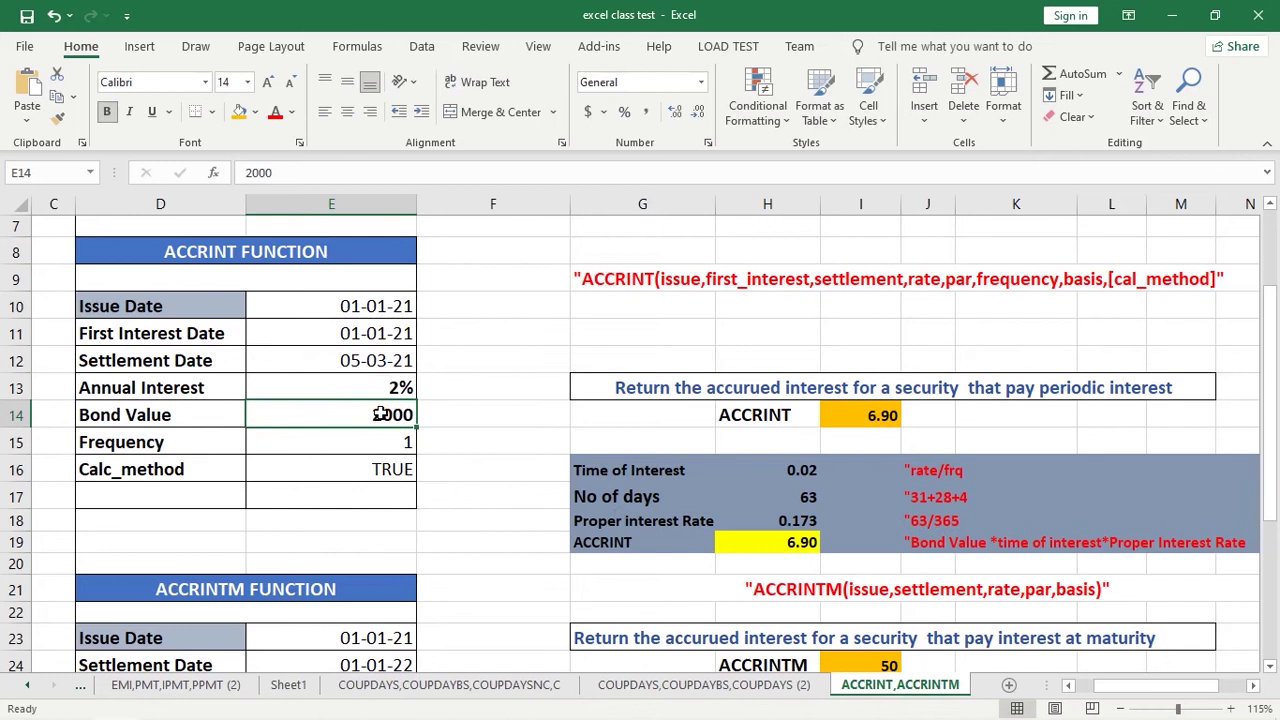
pyautogui.click(400, 394)
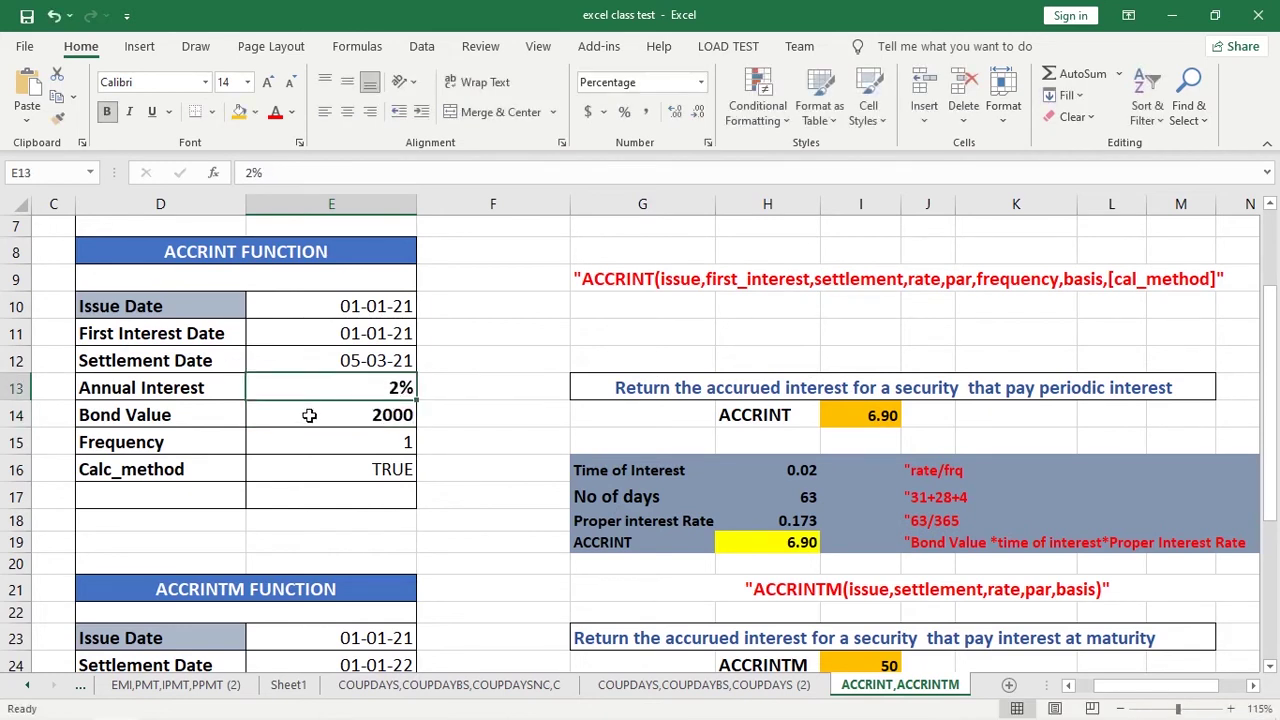
pyautogui.click(378, 416)
pyautogui.doubleClick(390, 392)
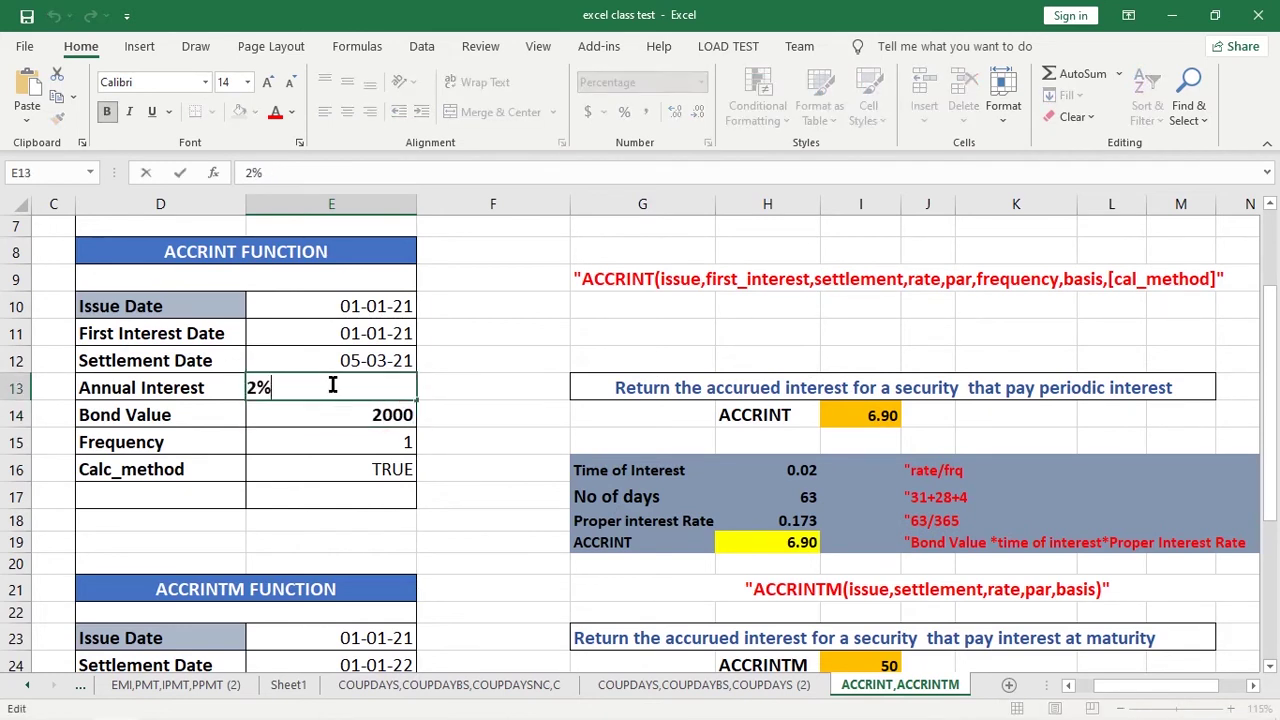
pyautogui.press('BackSpace')
pyautogui.write('4')
pyautogui.press('Return')
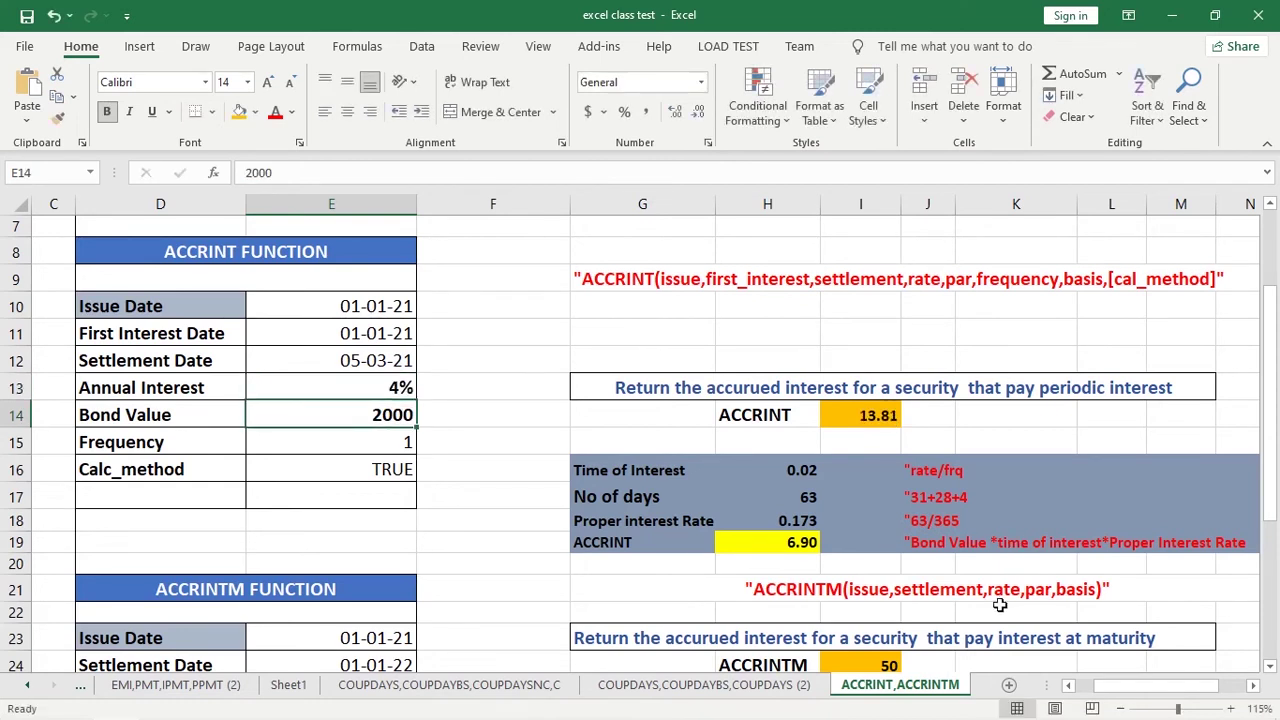
# - Update the Time of Interest formula in H16 to =4%/1 so both results show 13.81
pyautogui.doubleClick(790, 469)
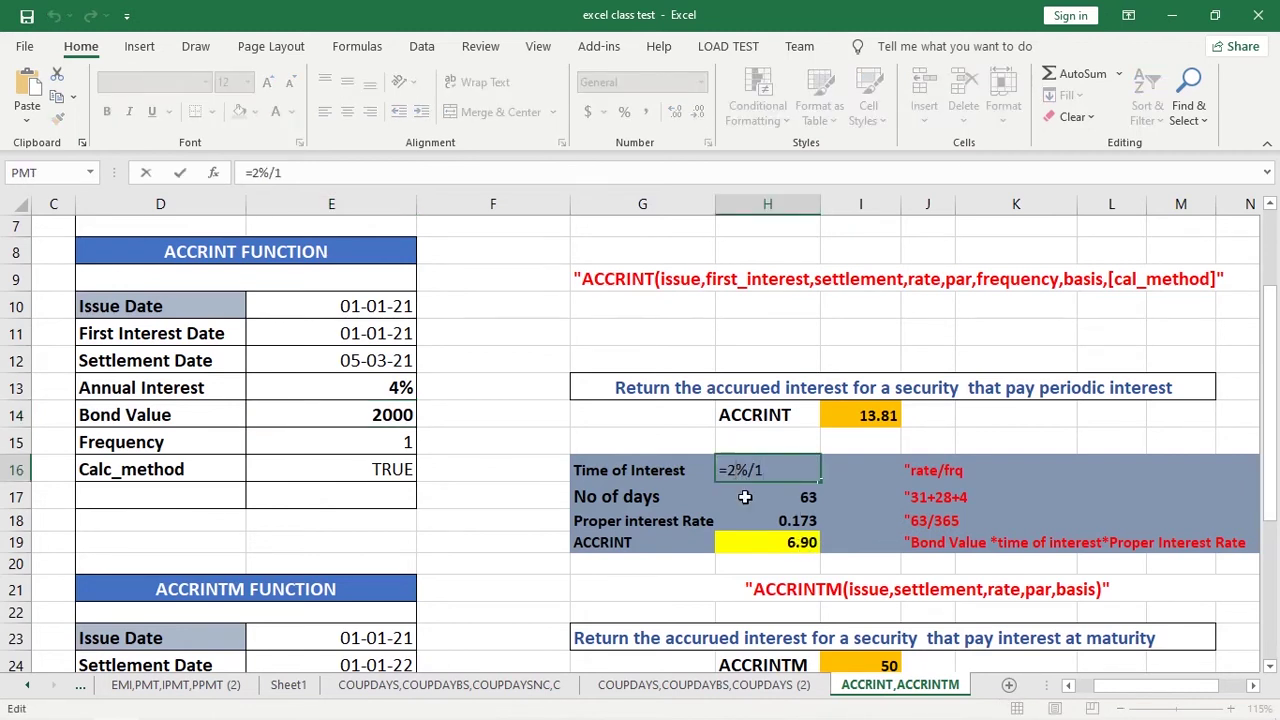
pyautogui.press('BackSpace')
pyautogui.write('4')
pyautogui.press('Return')
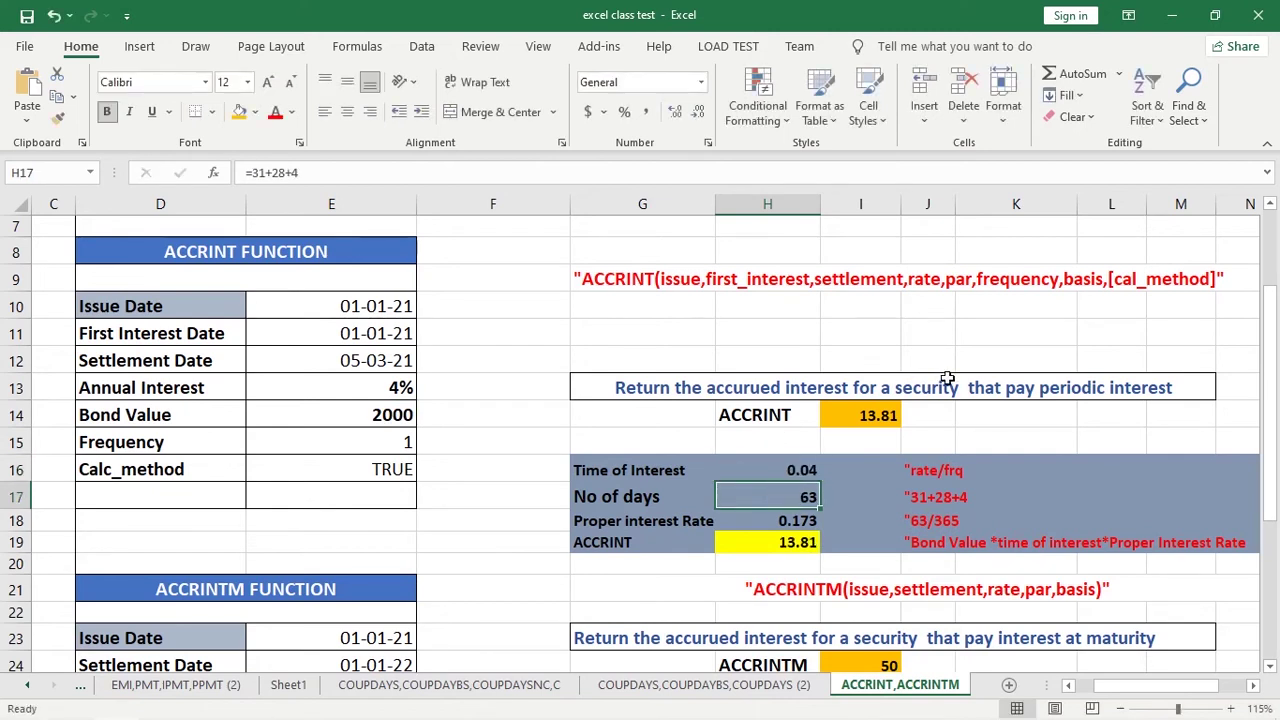
pyautogui.click(880, 420)
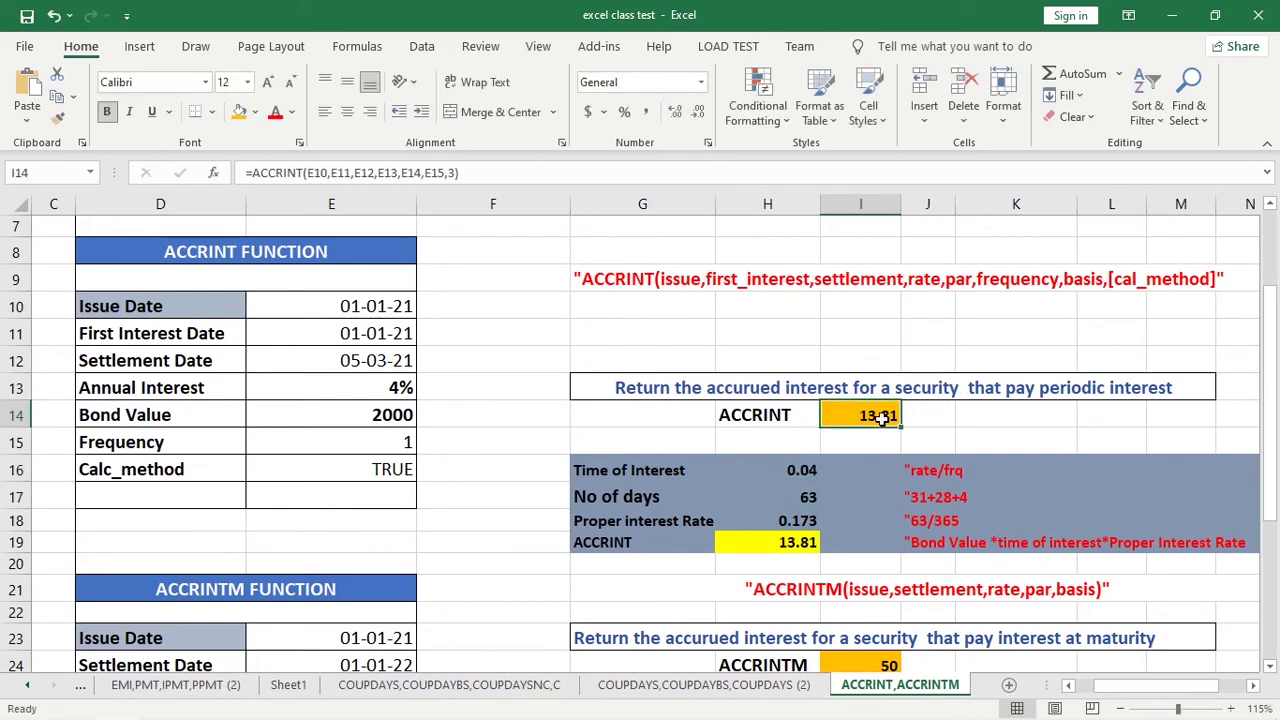
pyautogui.click(790, 543)
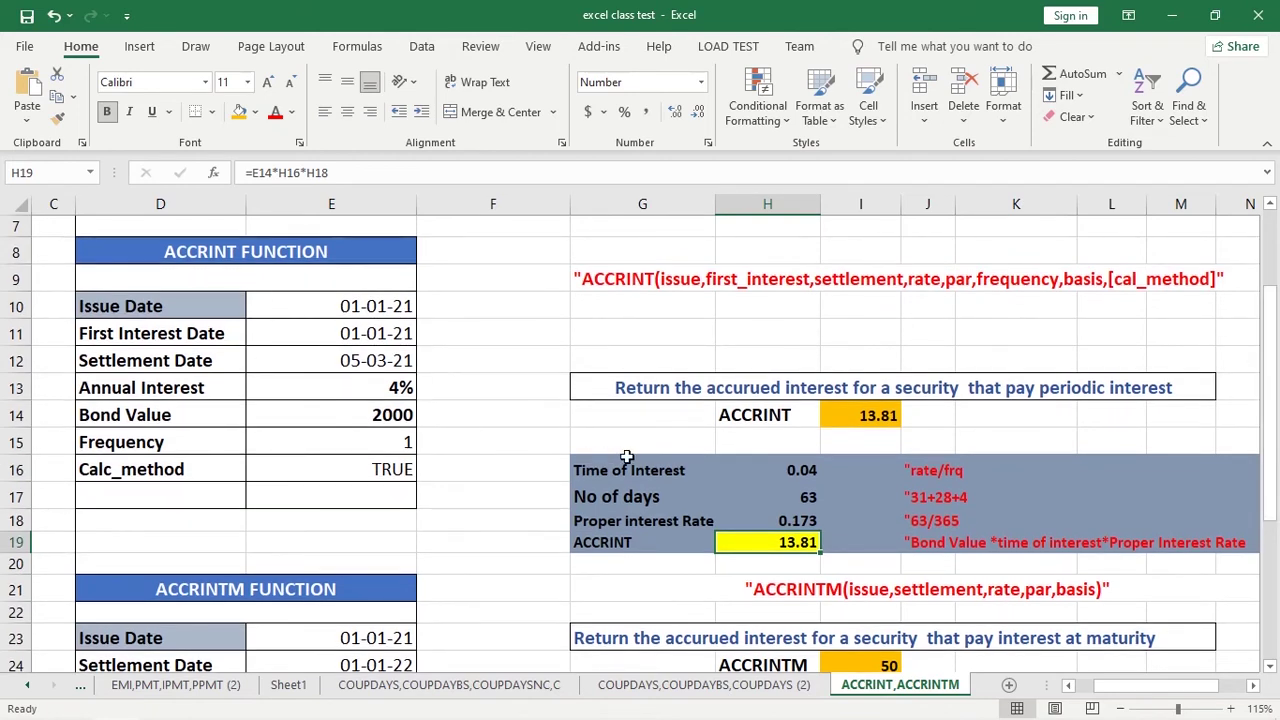
pyautogui.moveTo(1272, 343); pyautogui.dragTo(1272, 450)
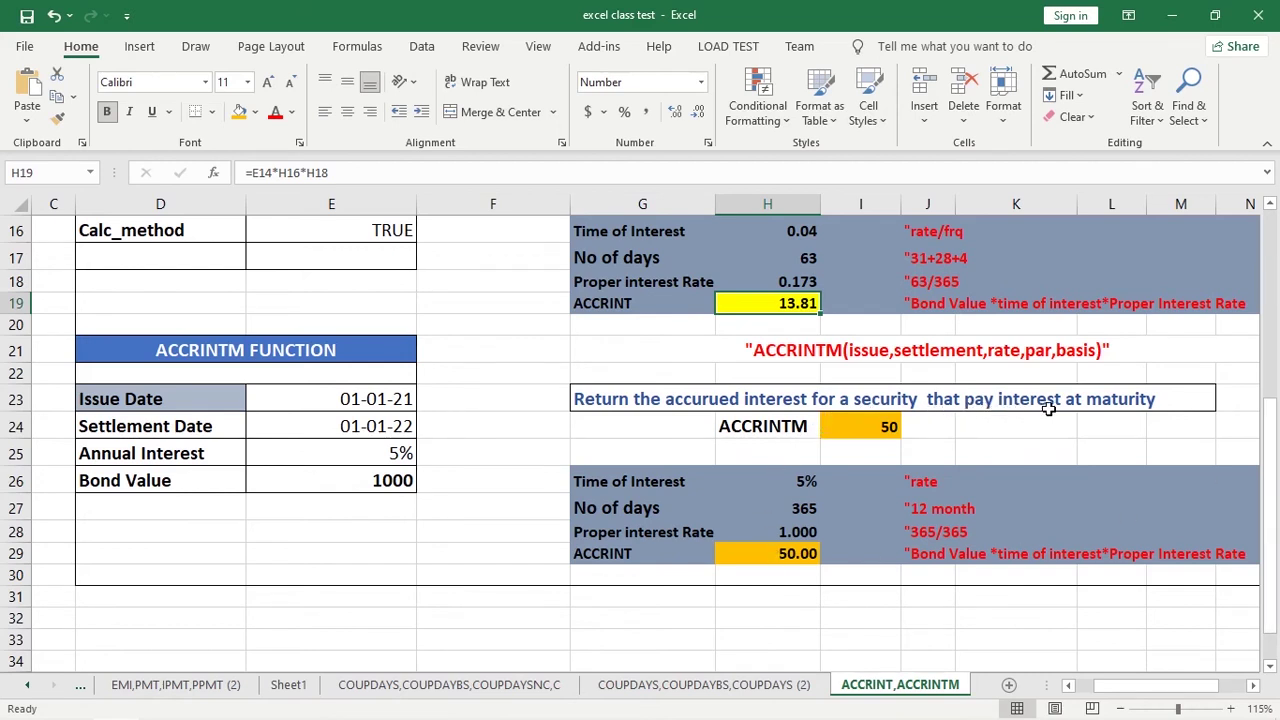
# - Clear the old result from I24 and start an ACCRINTM formula there
pyautogui.click(885, 425)
pyautogui.click(1072, 116)
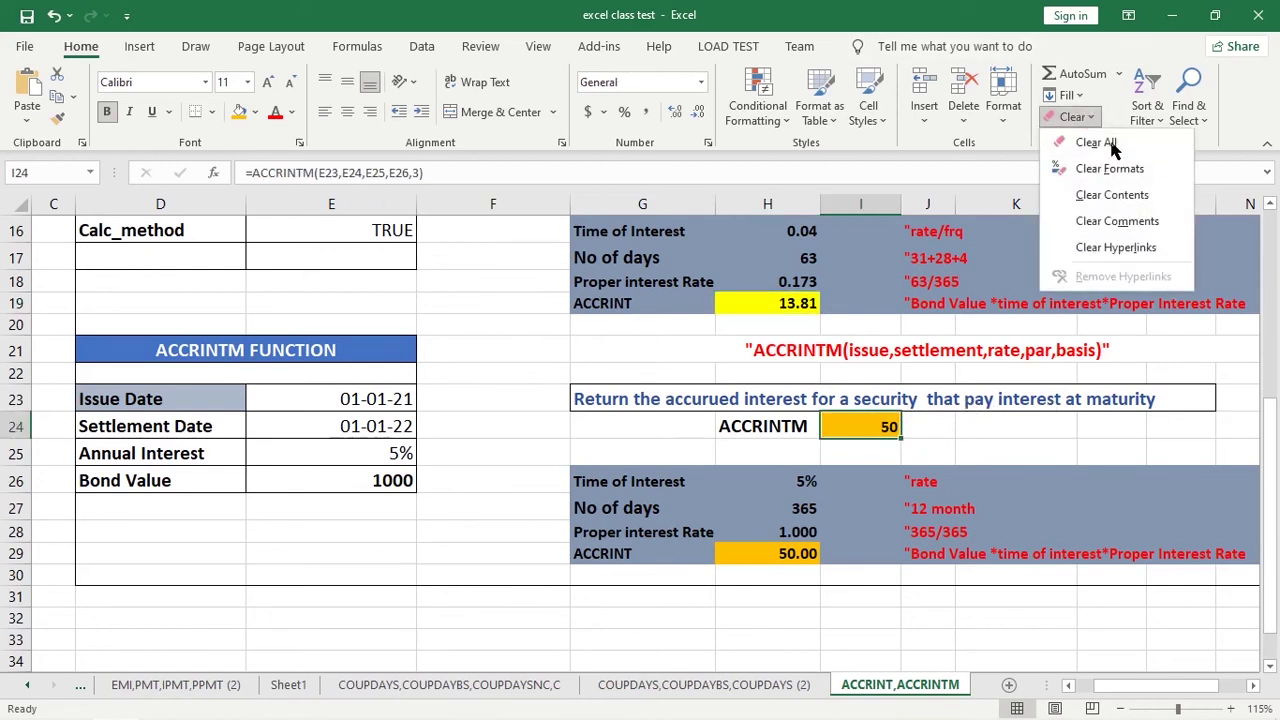
pyautogui.click(1130, 192)
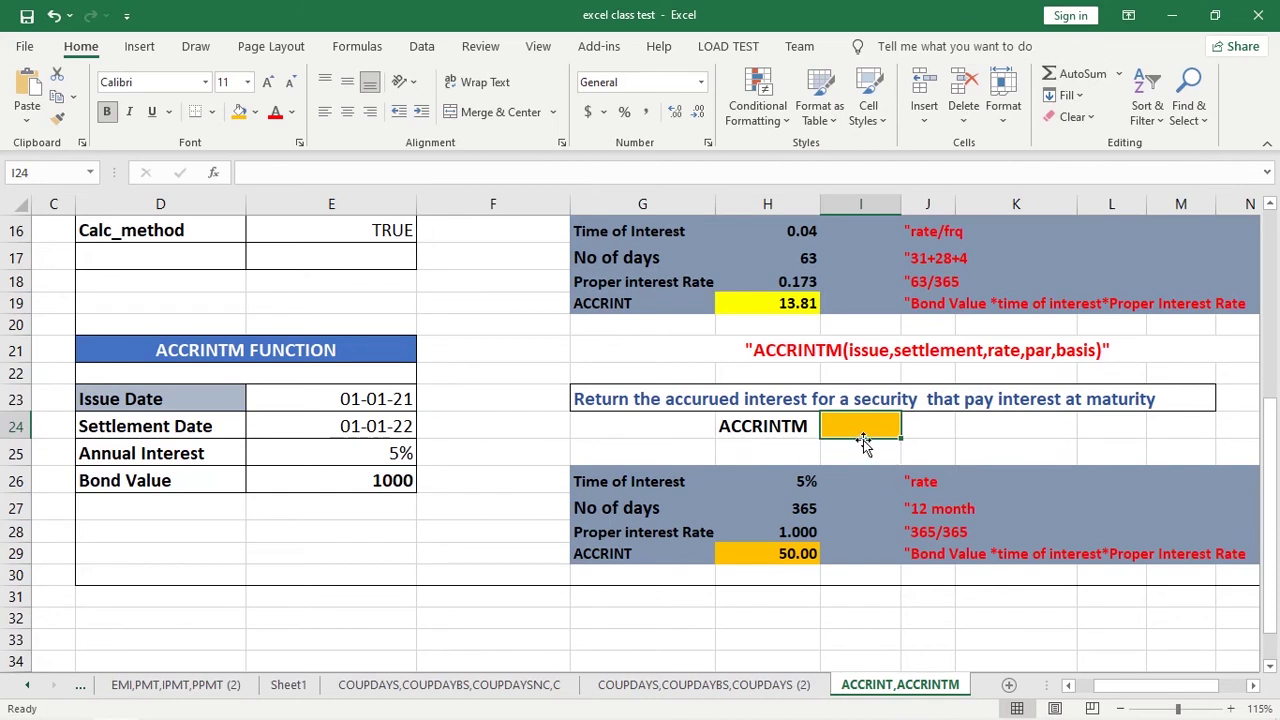
pyautogui.write('=')
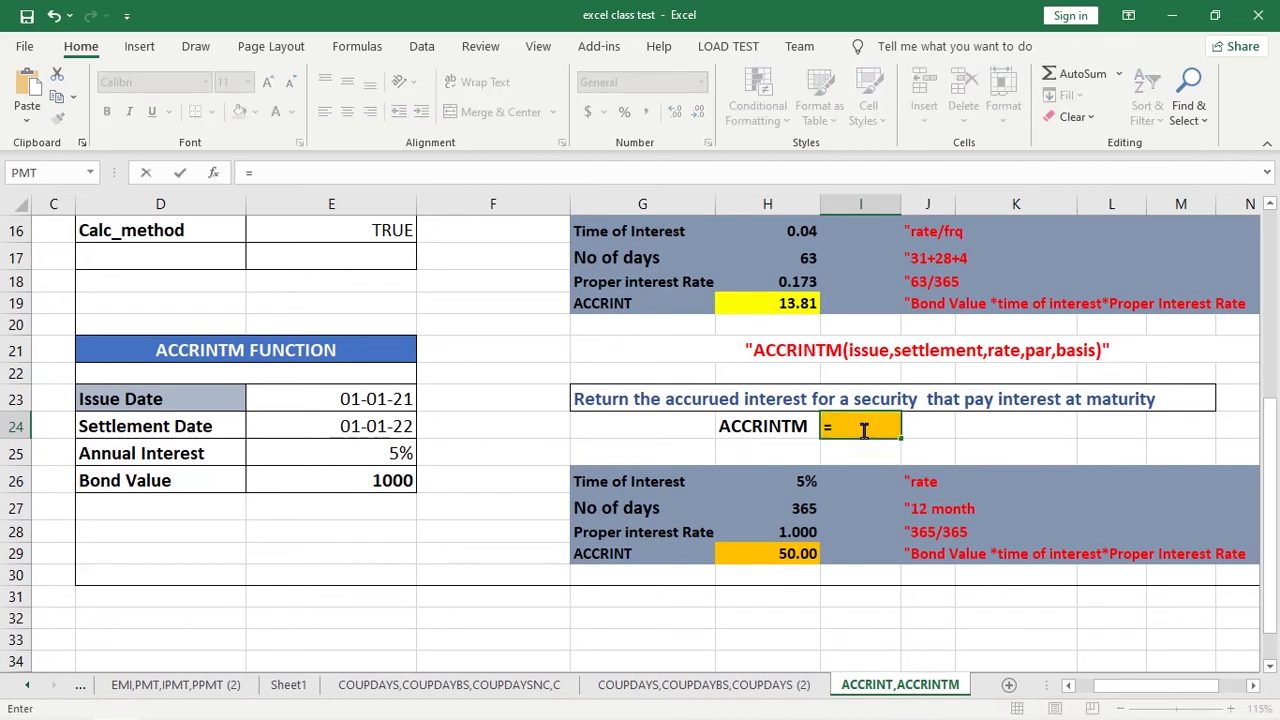
pyautogui.write('a')
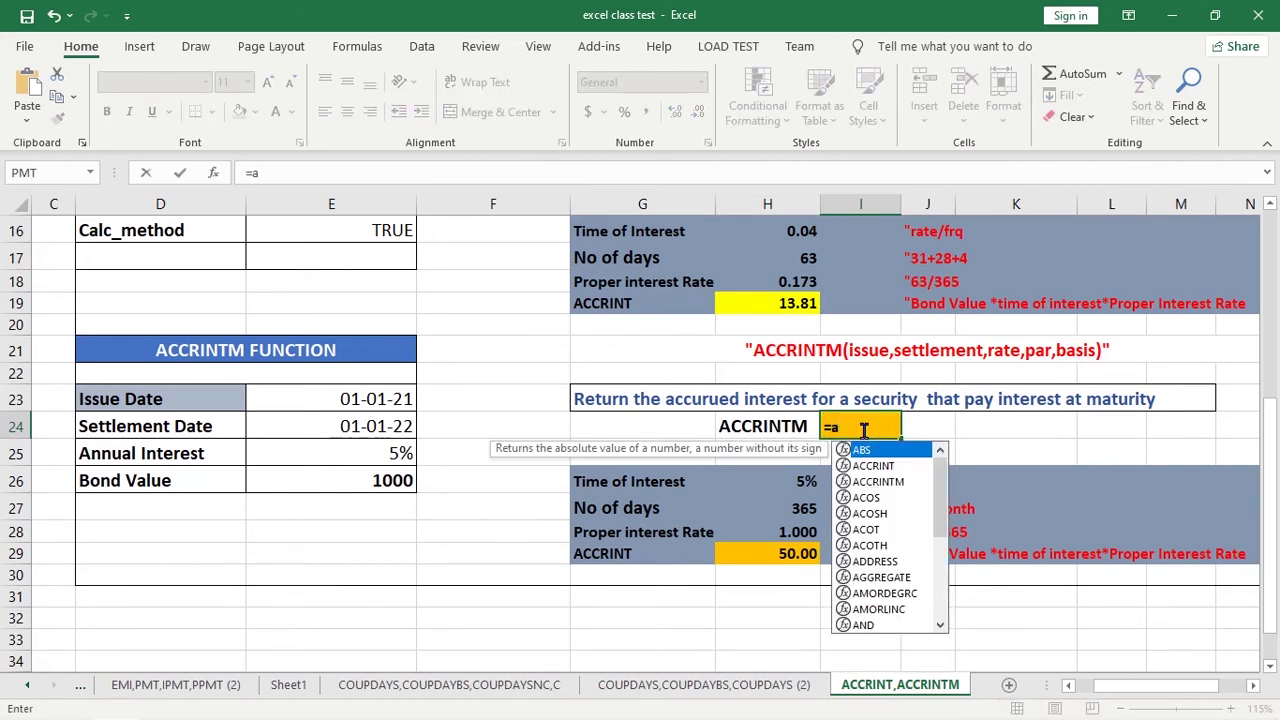
pyautogui.write('cc')
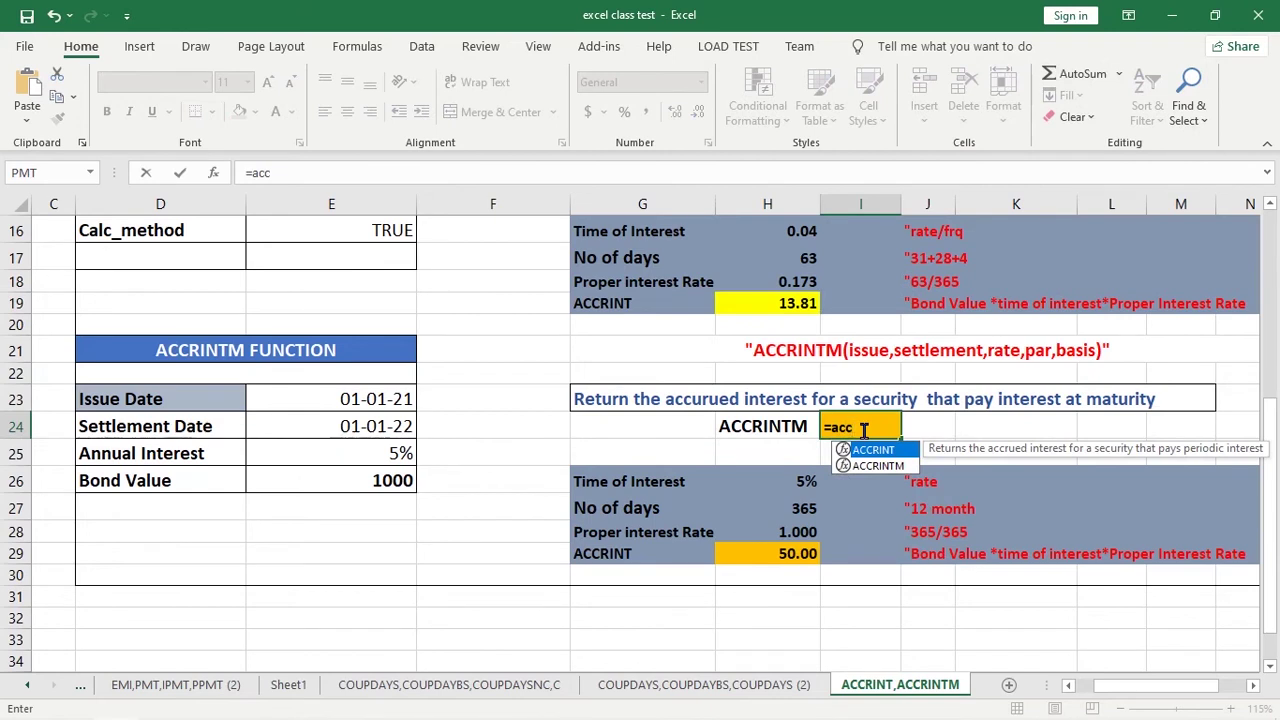
pyautogui.press('Down')
pyautogui.press('Tab')
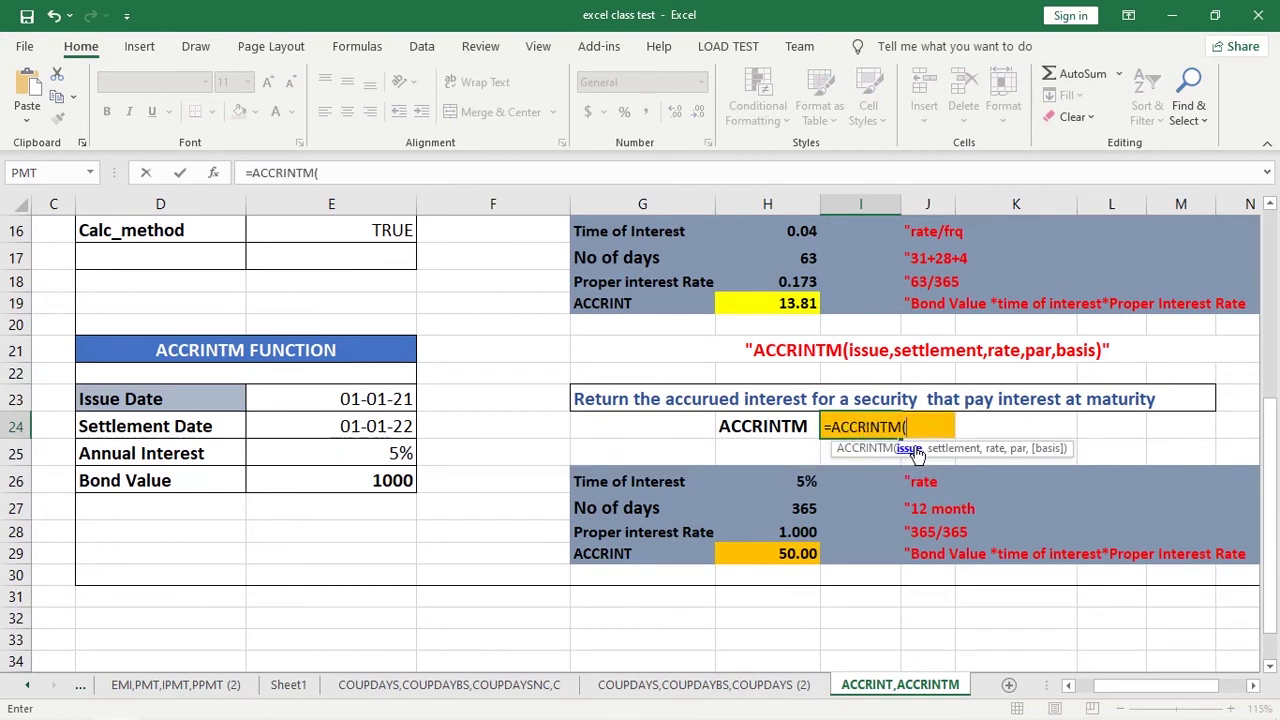
# - Complete =ACCRINTM(E23,E24,E25,E26,3) with Actual/365 basis, returning 50
pyautogui.click(371, 399)
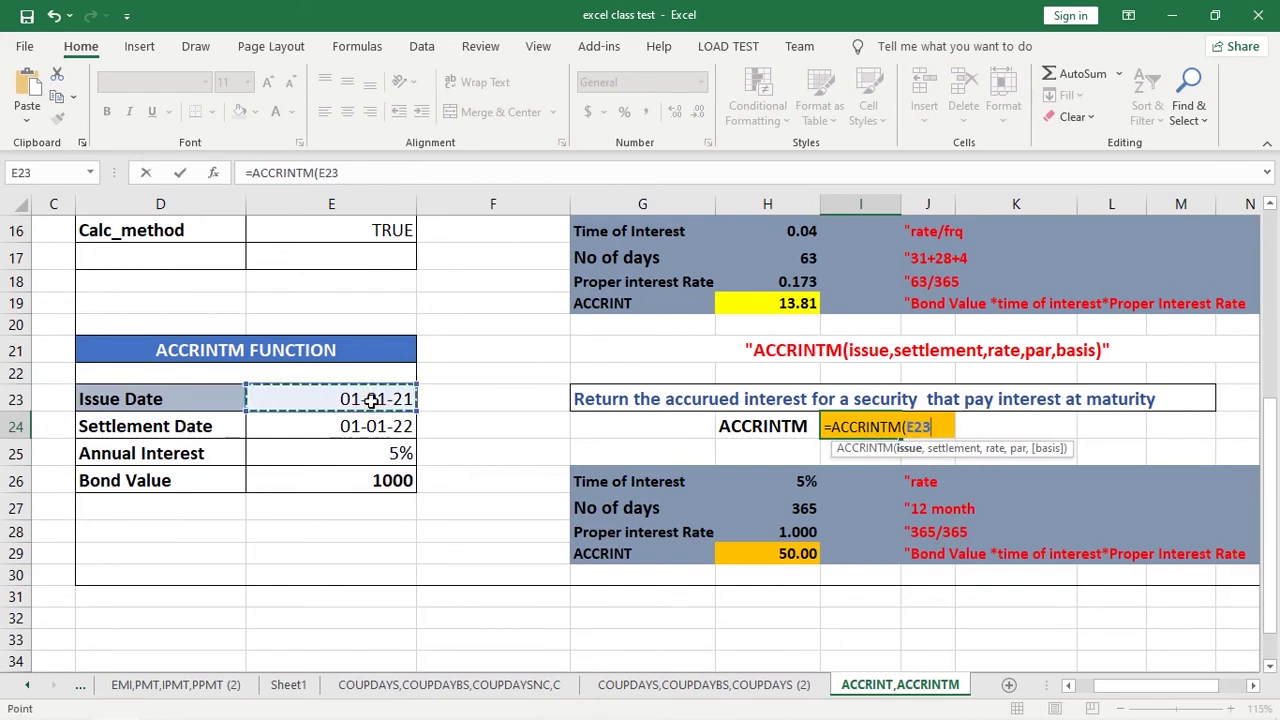
pyautogui.write(',')
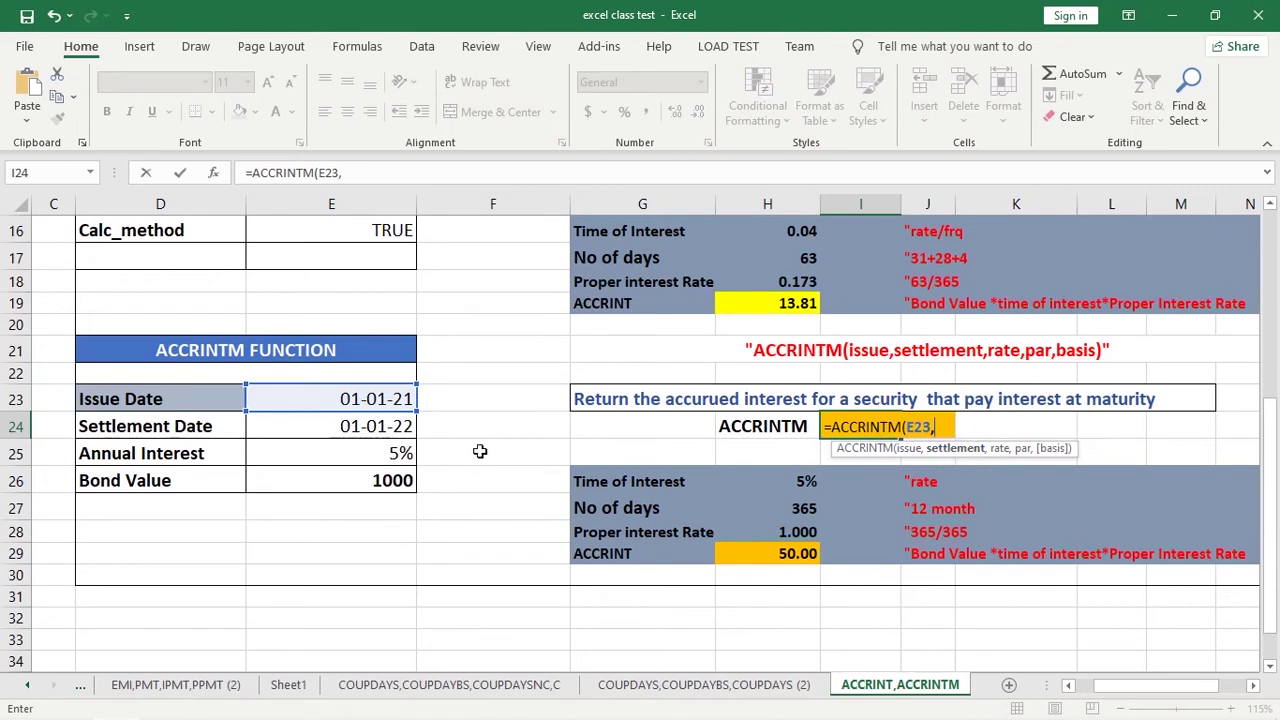
pyautogui.click(405, 427)
pyautogui.write(',')
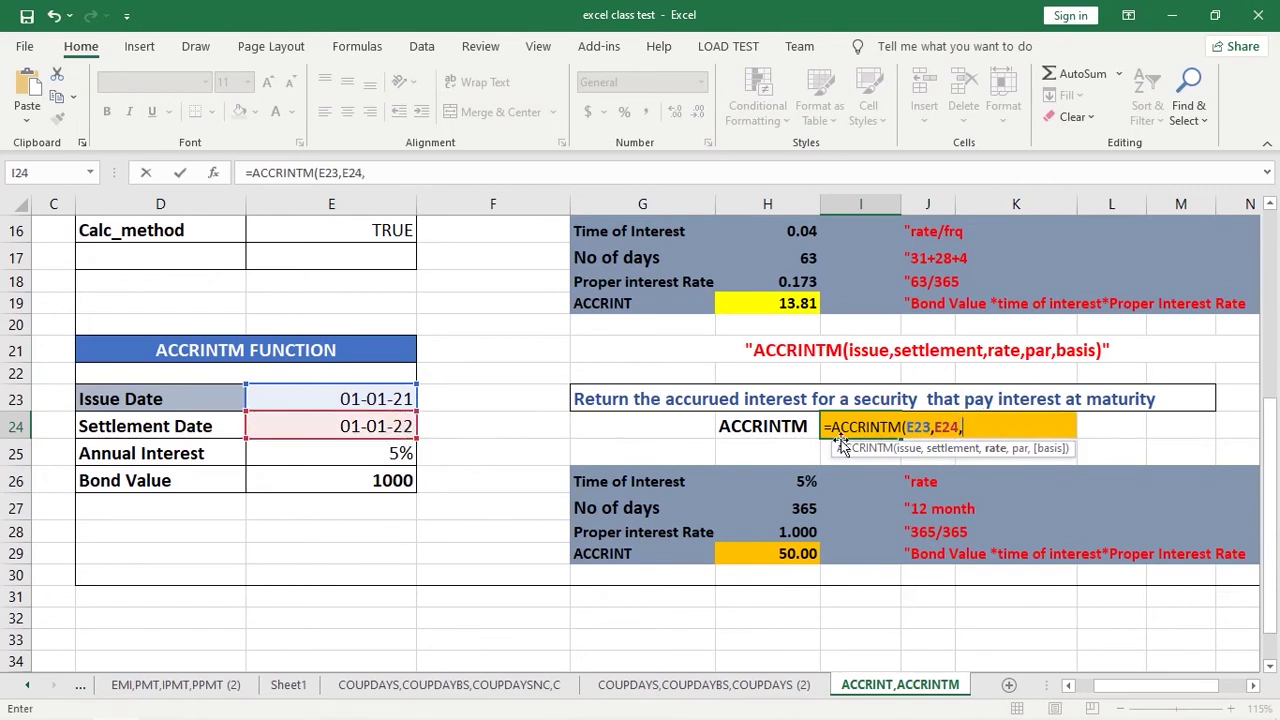
pyautogui.click(355, 455)
pyautogui.write(',')
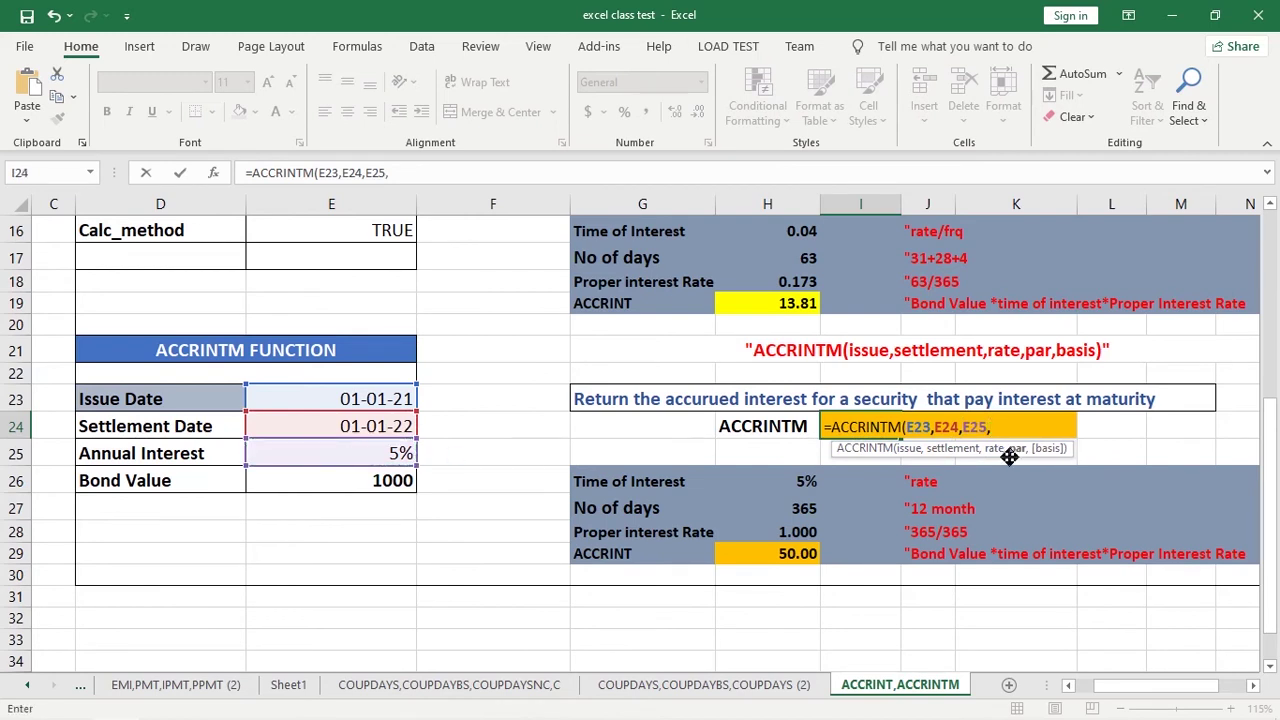
pyautogui.click(358, 486)
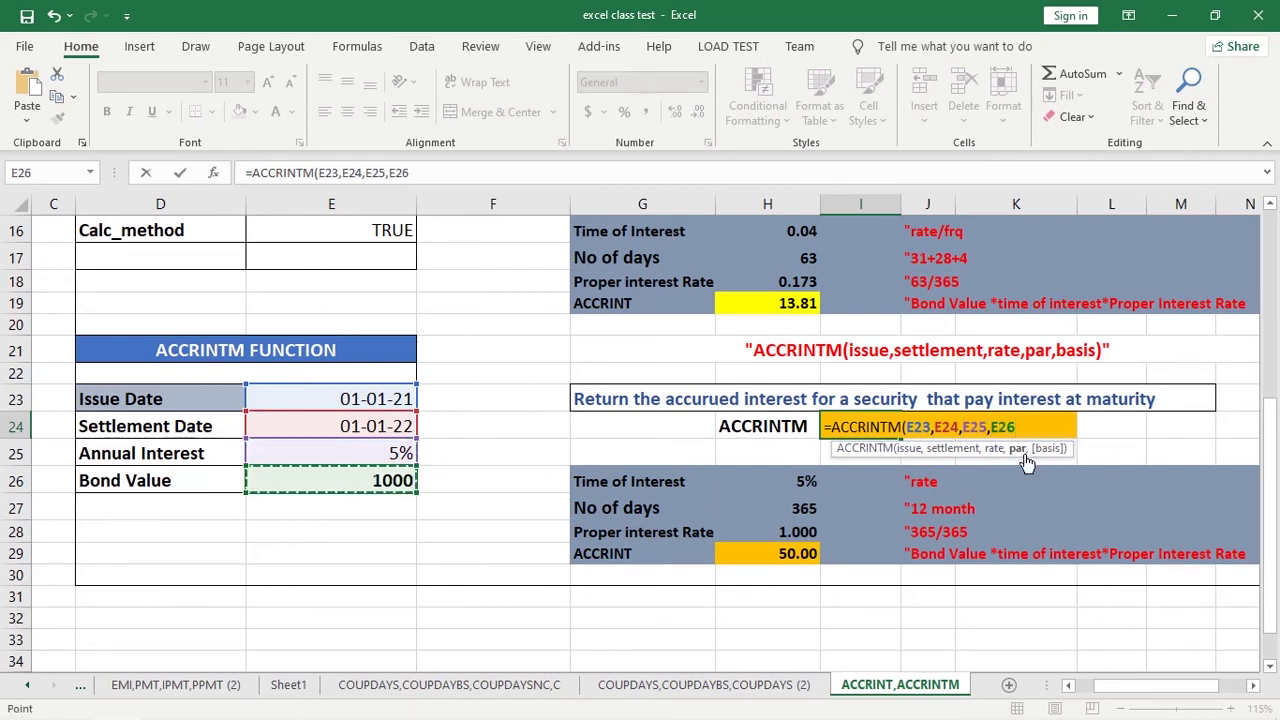
pyautogui.write(',3')
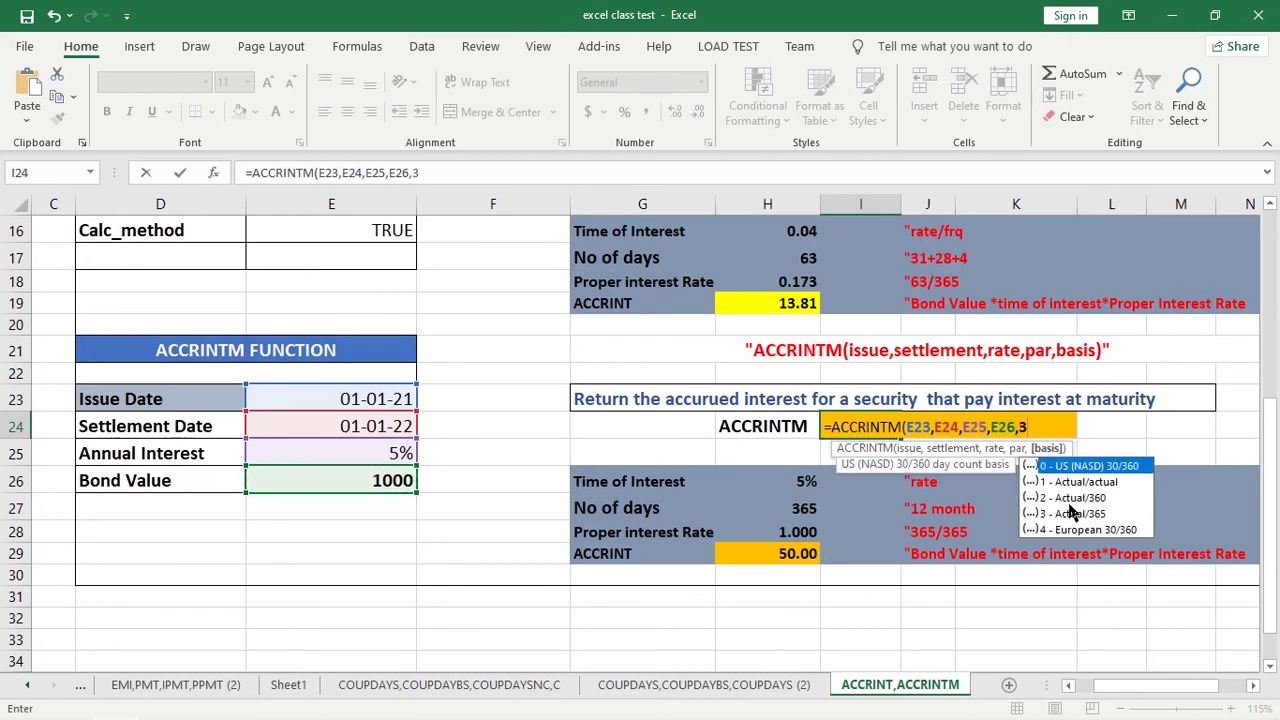
pyautogui.press('Return')
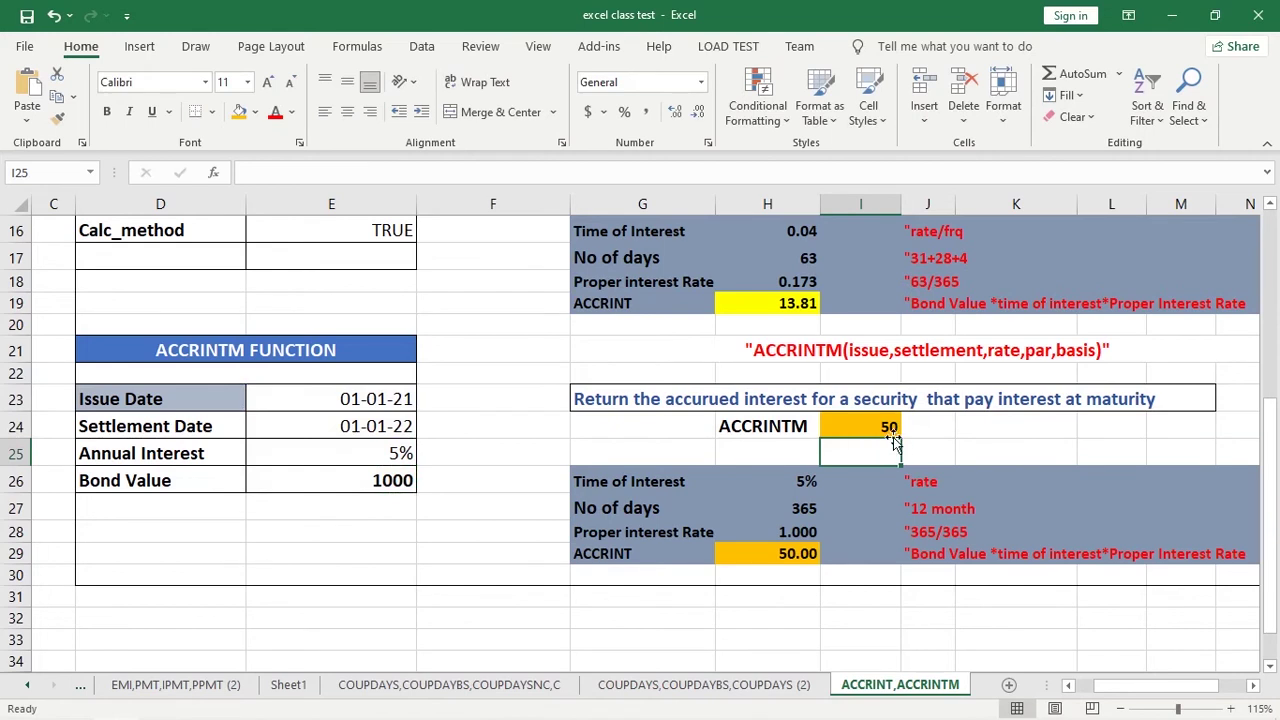
pyautogui.click(883, 426)
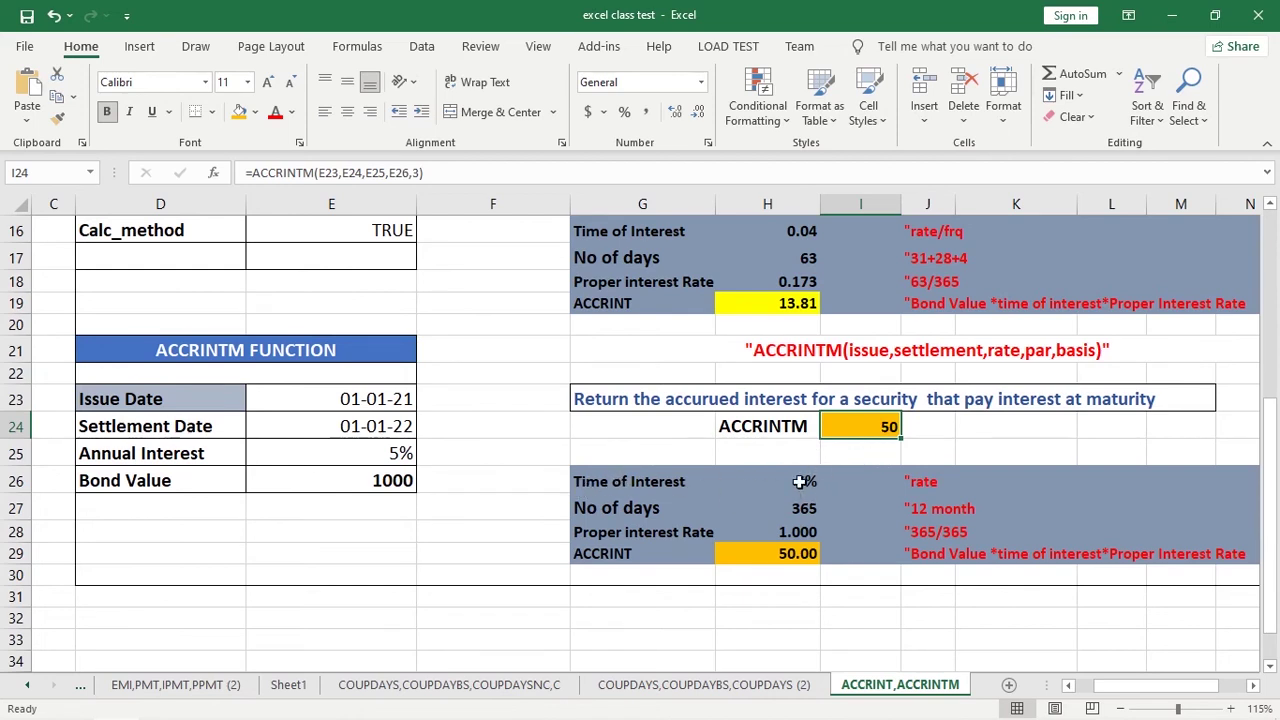
# - Inspect the Time of Interest (H26), No of days (H27) and H18's interest rate formula
pyautogui.click(805, 482)
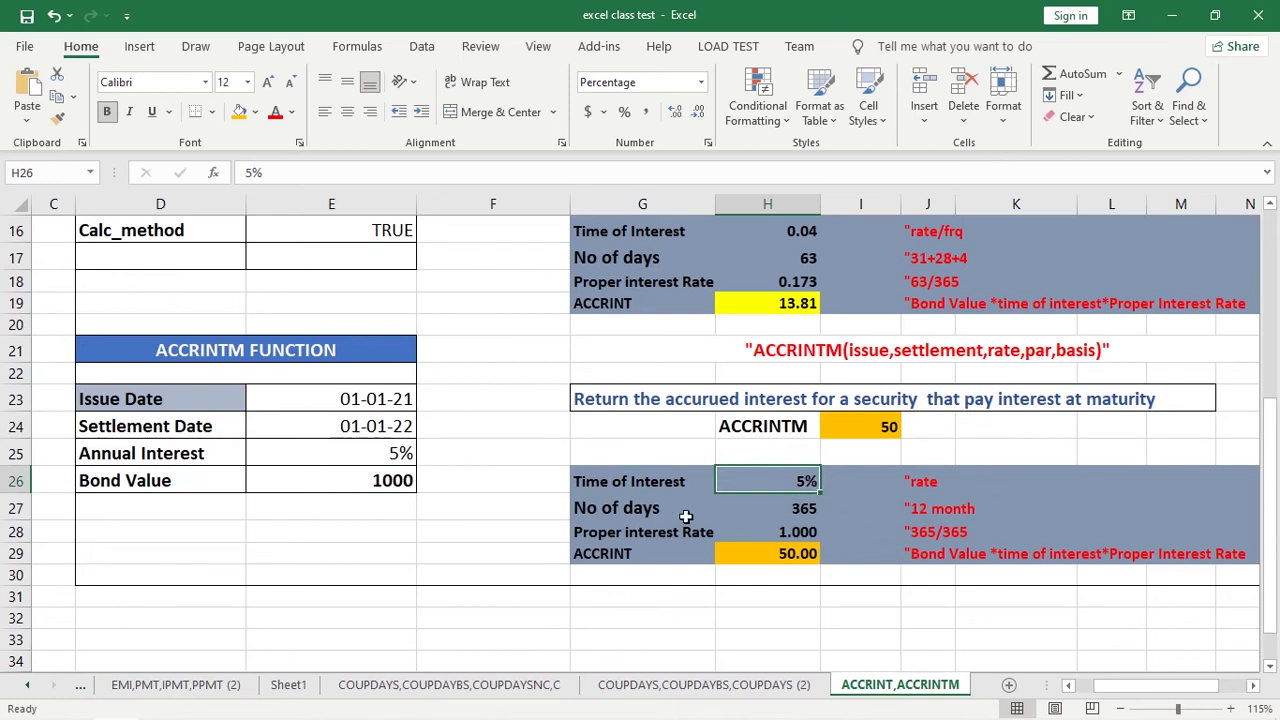
pyautogui.click(791, 510)
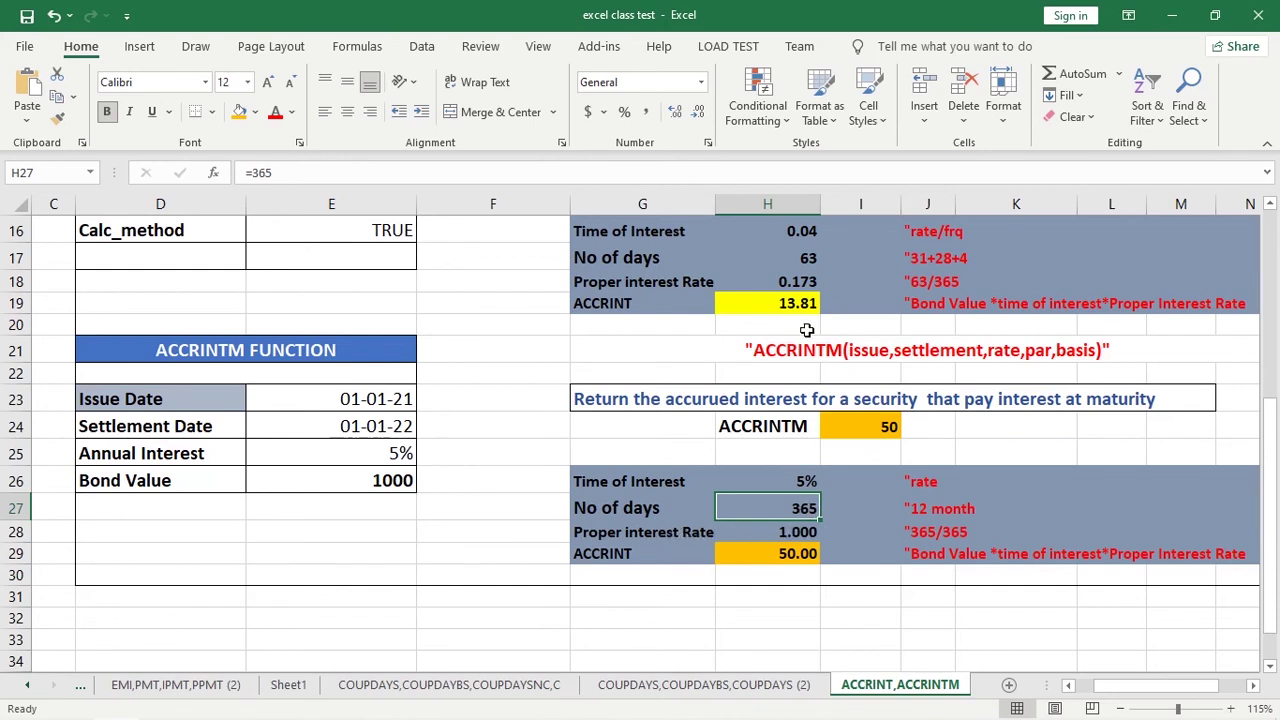
pyautogui.doubleClick(792, 283)
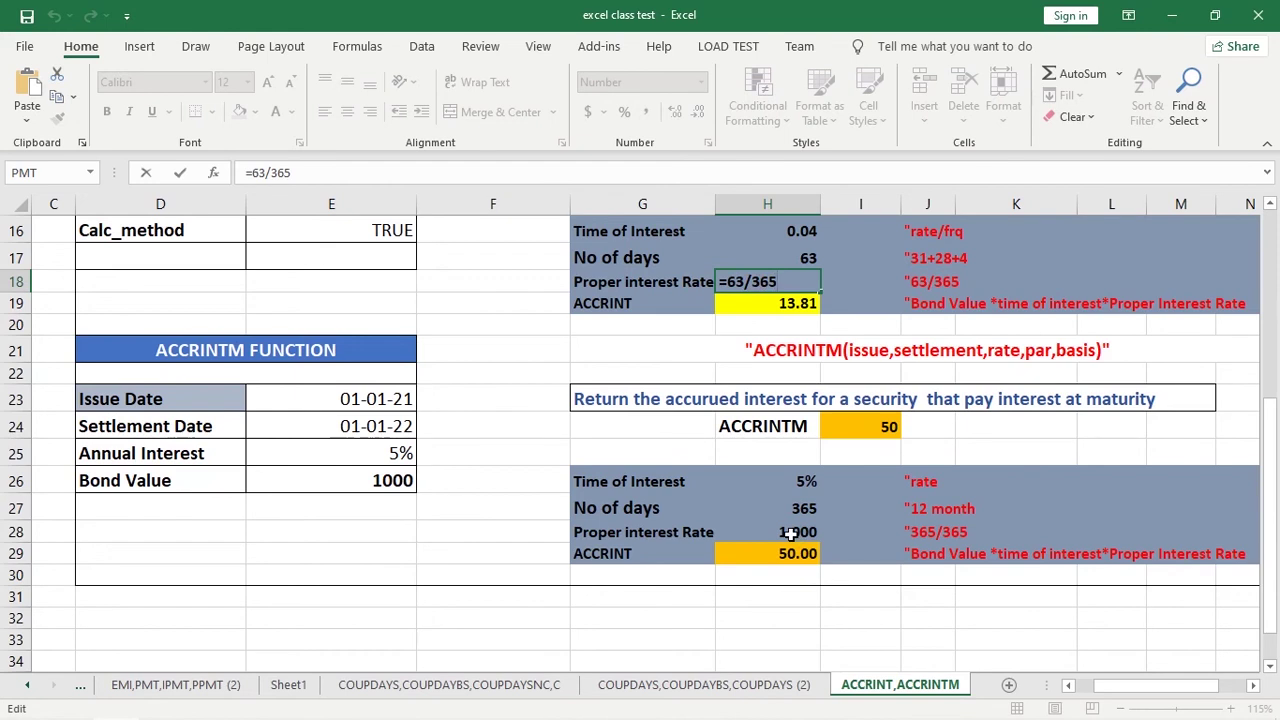
# - Review H28's proper interest rate formula =365/365, then bring up the Clear options for H29
pyautogui.click(790, 534)
pyautogui.doubleClick(757, 537)
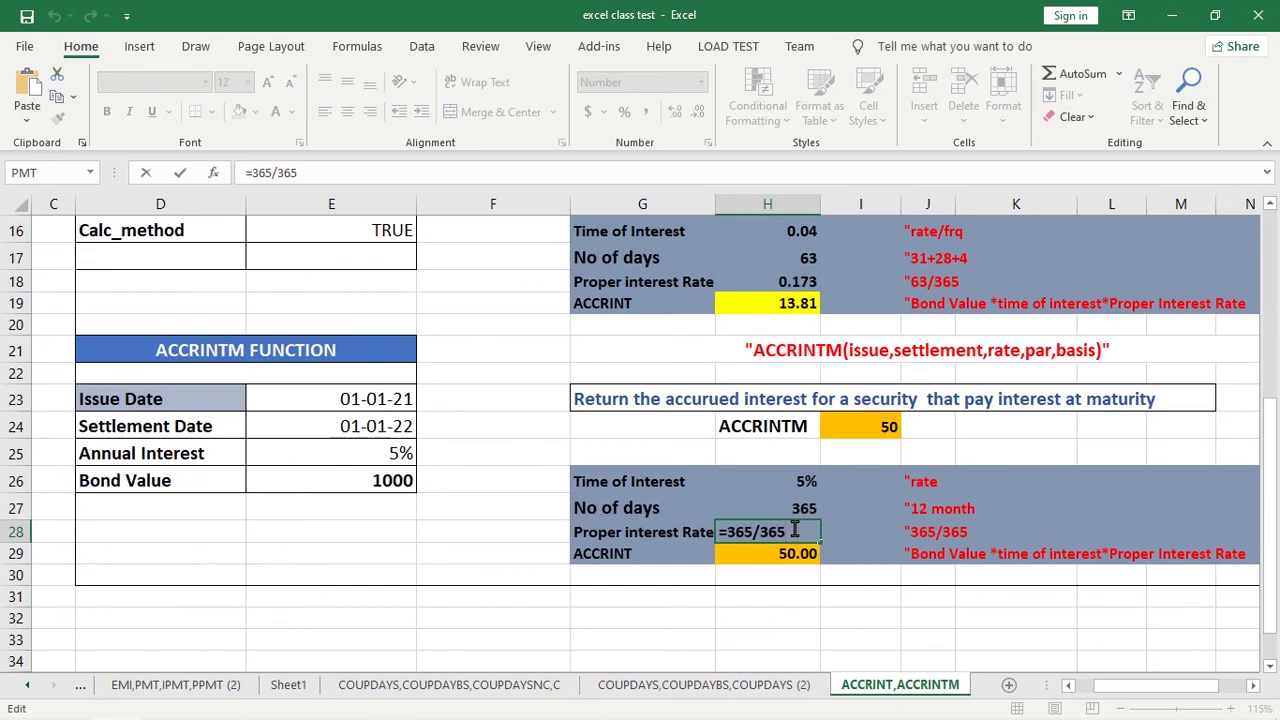
pyautogui.press('Return')
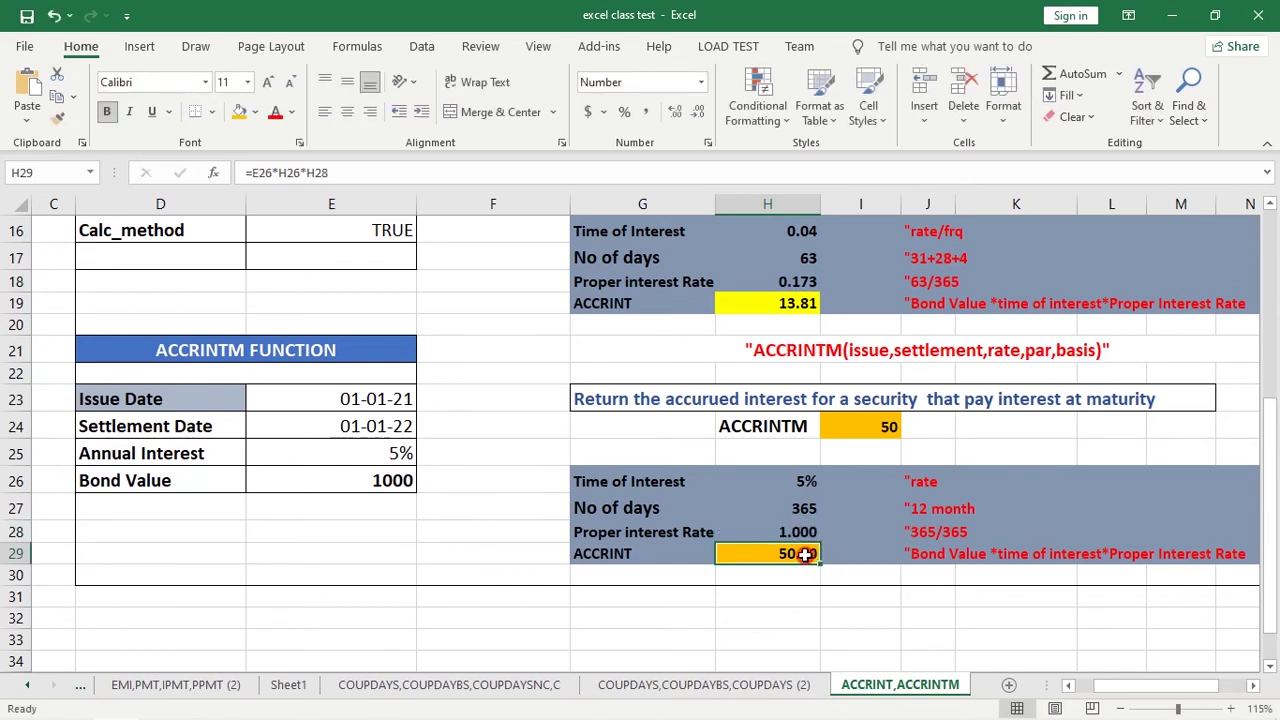
pyautogui.click(1098, 120)
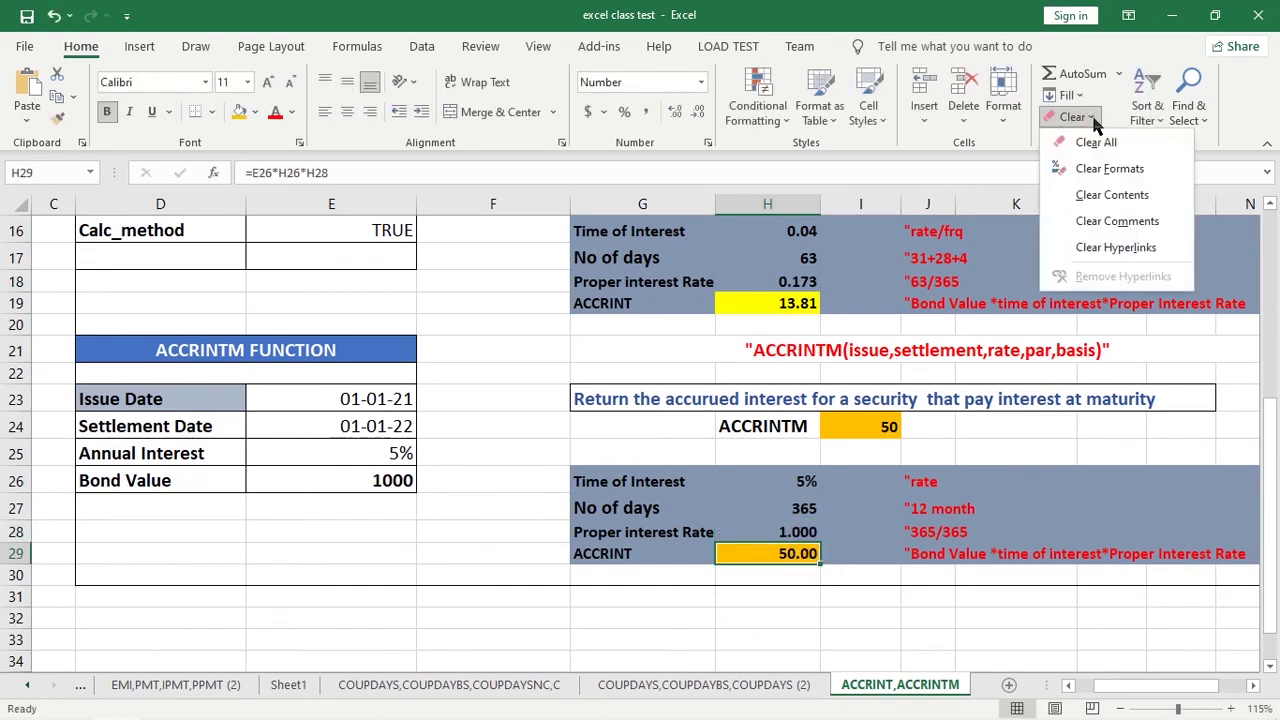
# - Clear H29 and re-enter it as =E26*H26*H28, returning 50.00
pyautogui.click(1118, 196)
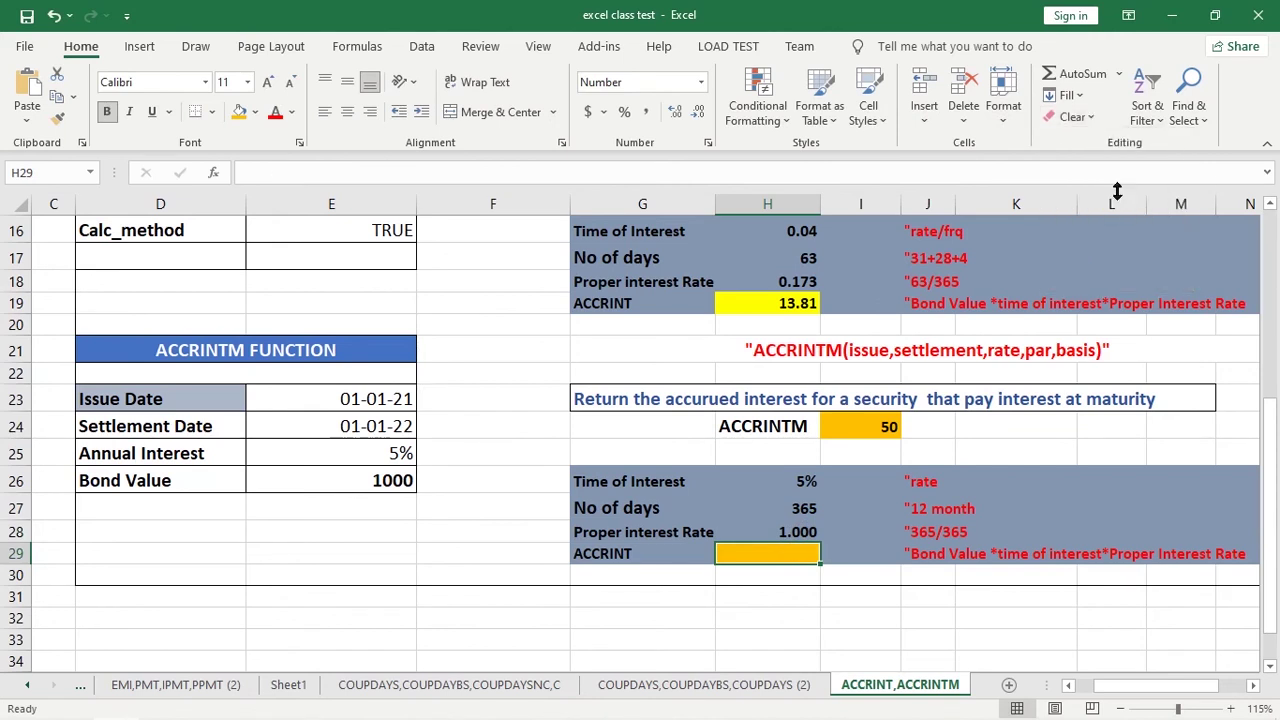
pyautogui.write('=')
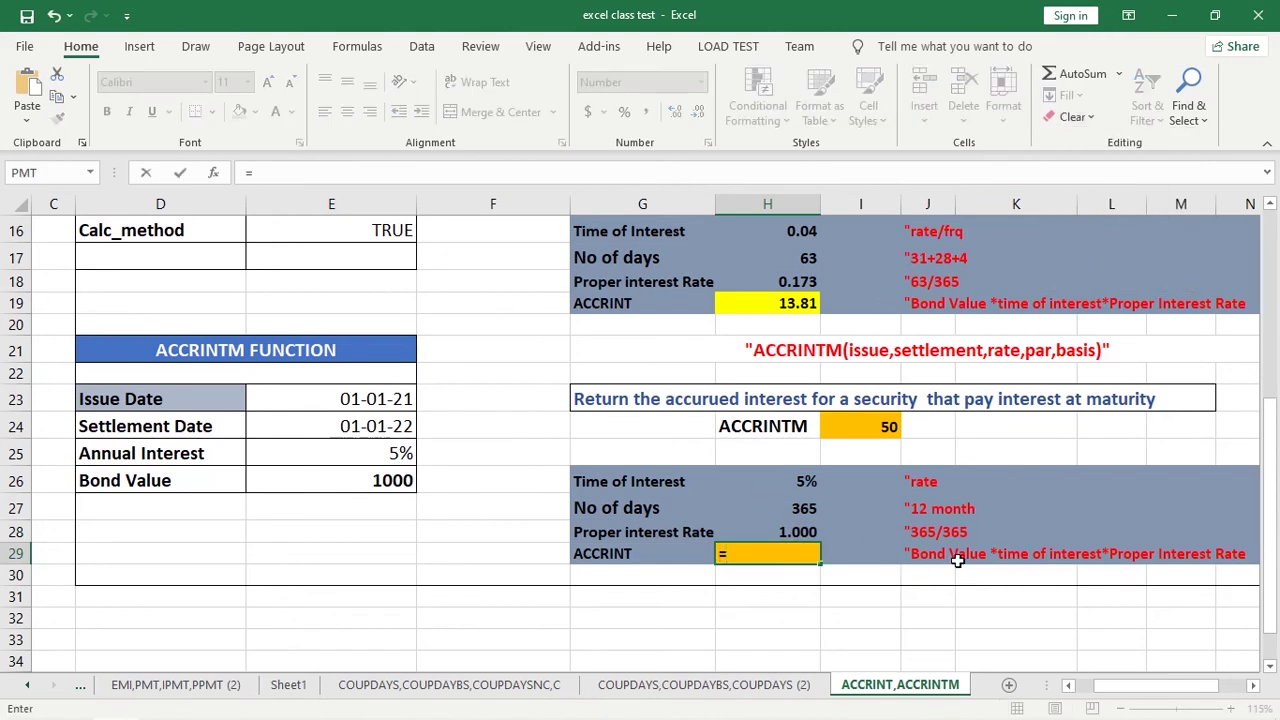
pyautogui.click(386, 483)
pyautogui.write('*')
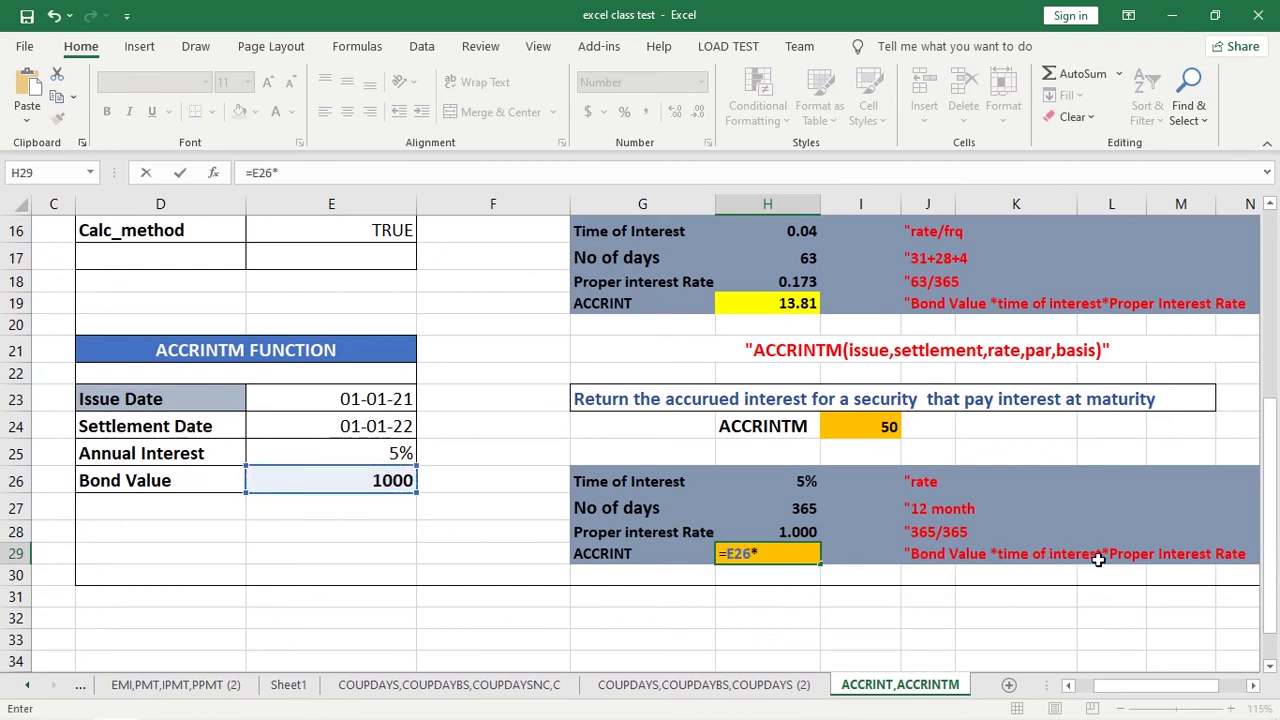
pyautogui.click(797, 486)
pyautogui.write('*')
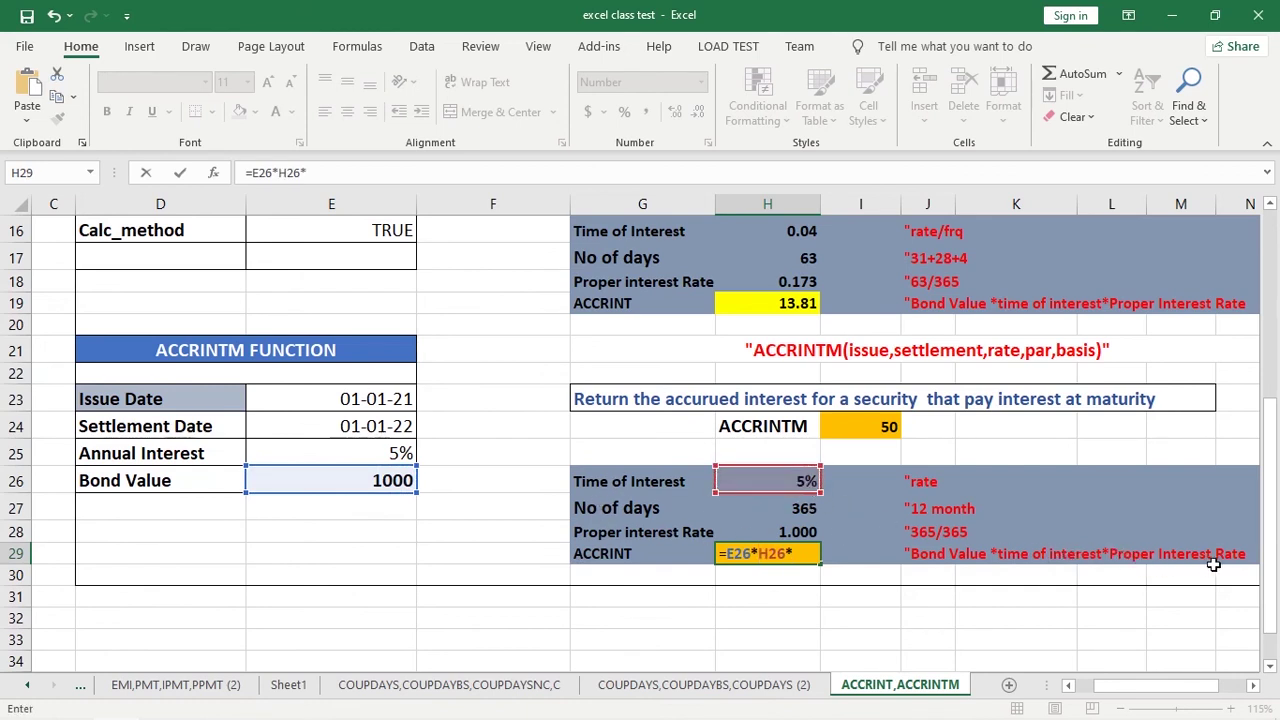
pyautogui.click(793, 534)
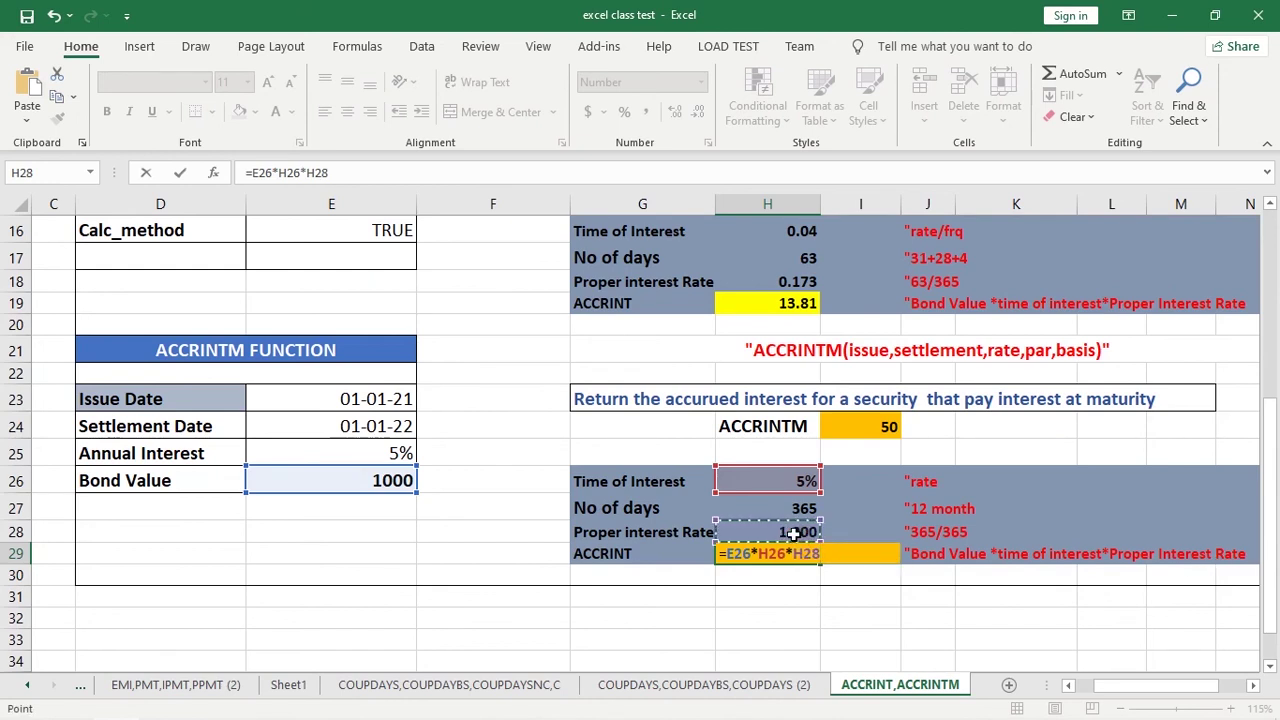
pyautogui.press('Return')
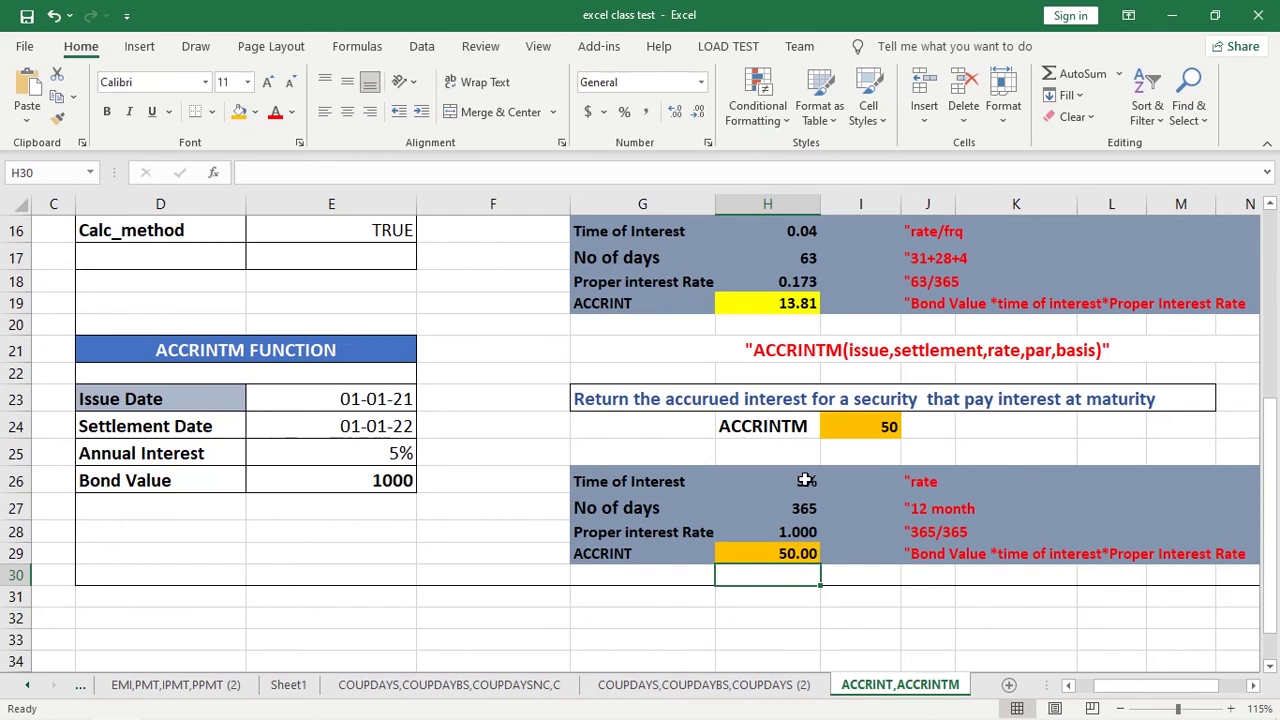
pyautogui.click(805, 480)
# - Change the Time of Interest rate in H26 from 5% to 10%
pyautogui.doubleClick(805, 480)
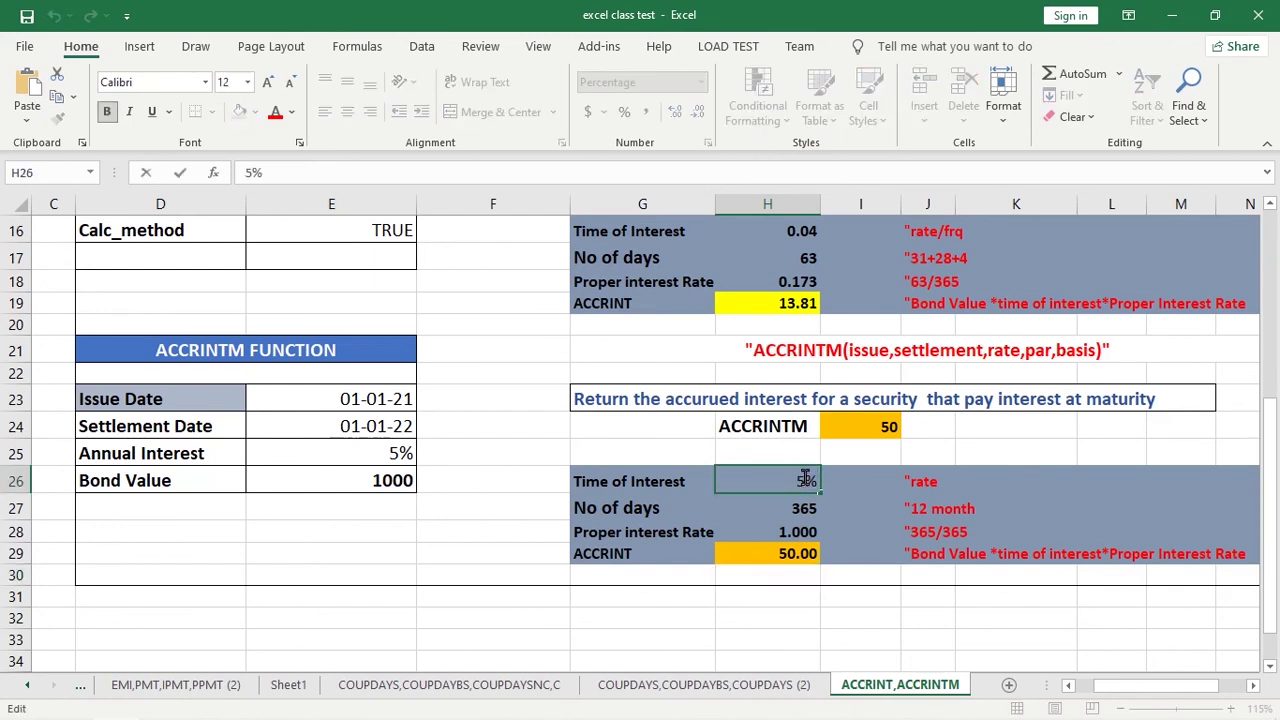
pyautogui.press('BackSpace')
pyautogui.write('0')
pyautogui.press('Return')
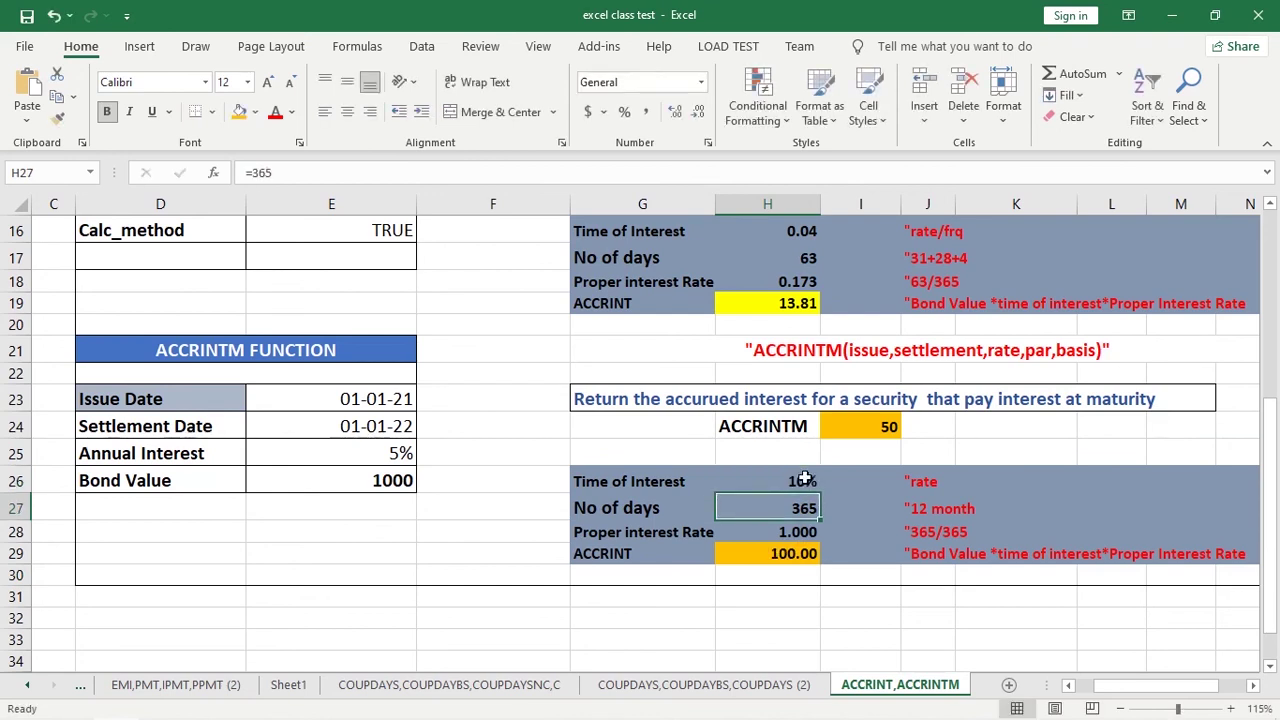
# - Set the Annual Interest in E25 to 10%, so both results show 100
pyautogui.doubleClick(392, 455)
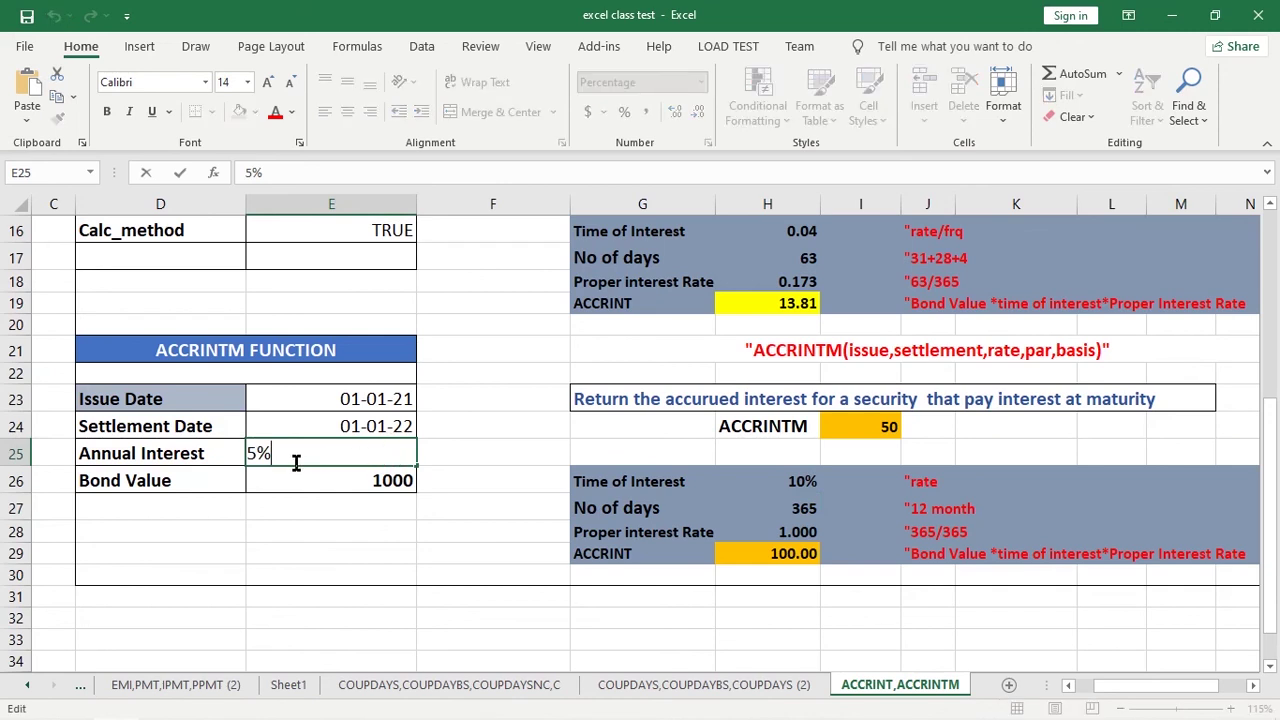
pyautogui.press('BackSpace')
pyautogui.press('BackSpace')
pyautogui.write('10')
pyautogui.press('Return')
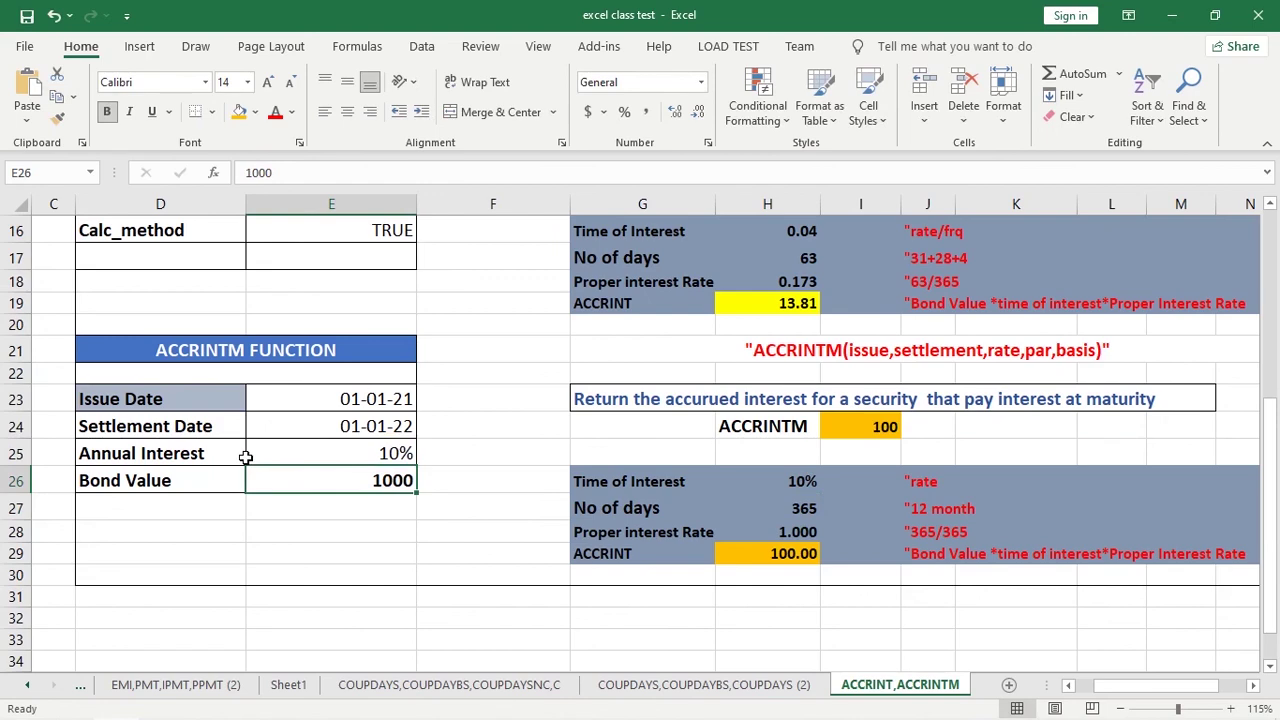
pyautogui.scroll(2, 1057, 560)
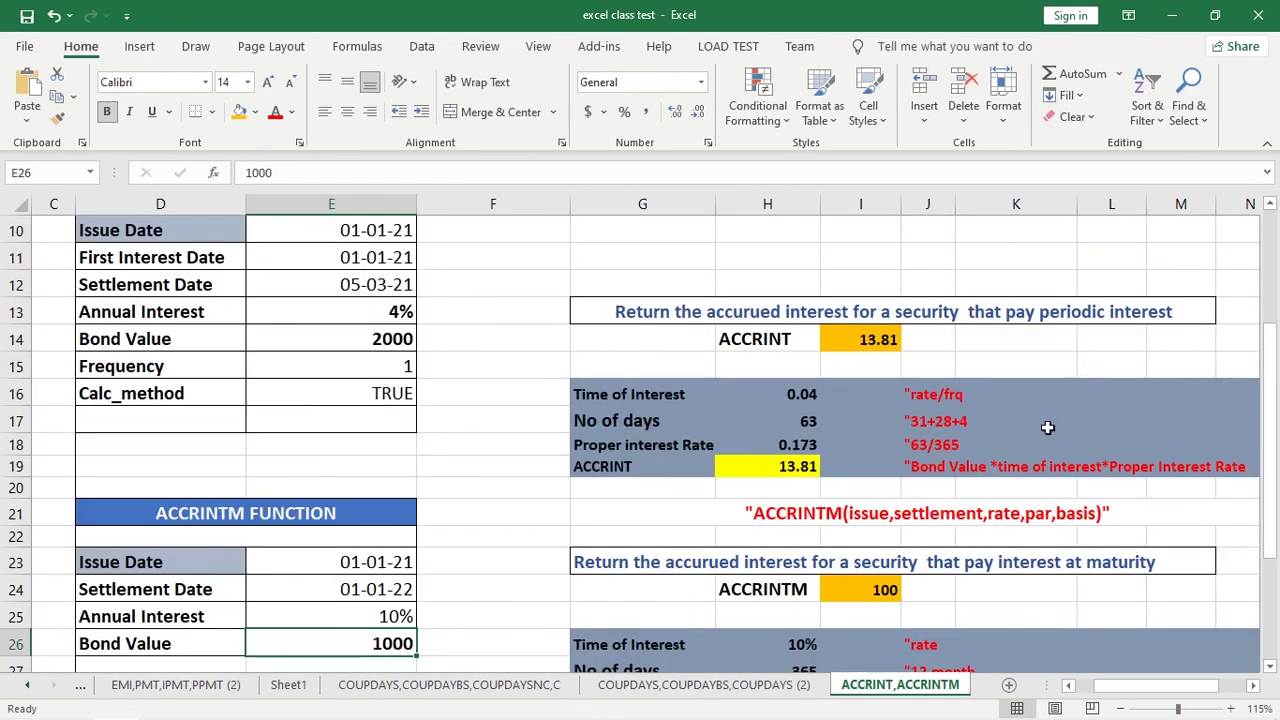
pyautogui.scroll(1, 1080, 430)
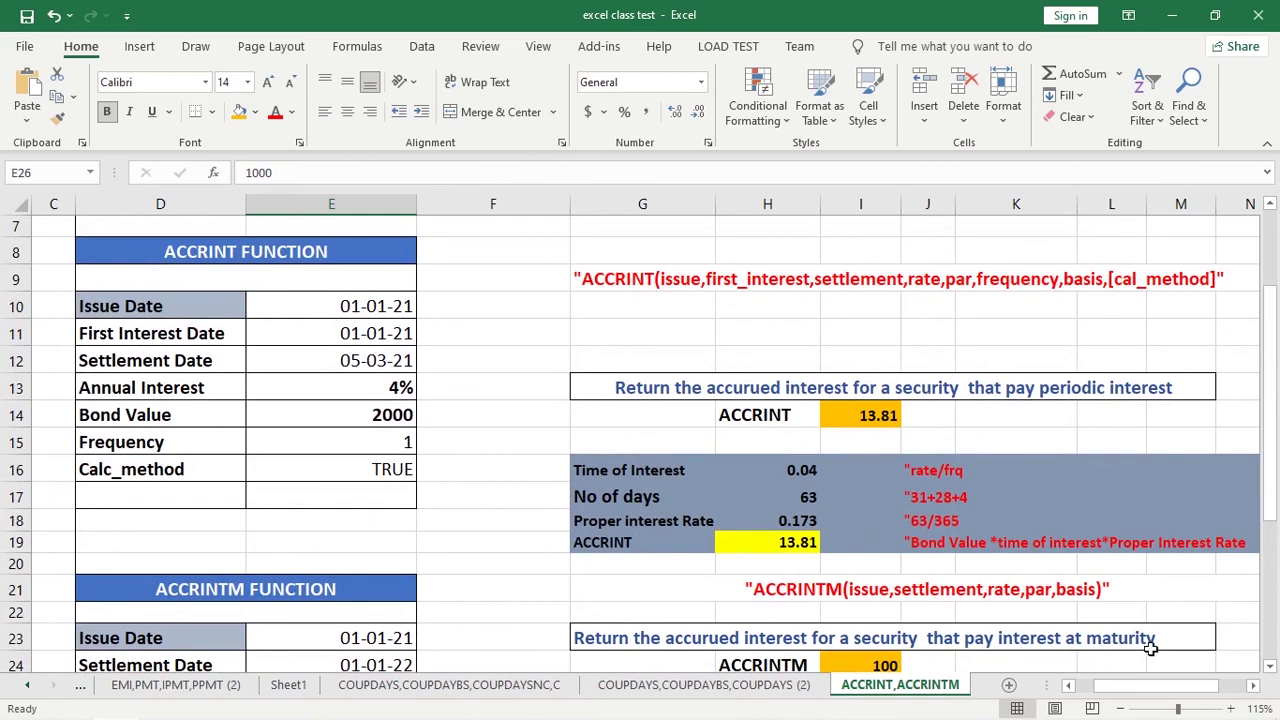
pyautogui.scroll(2, 630, 400)
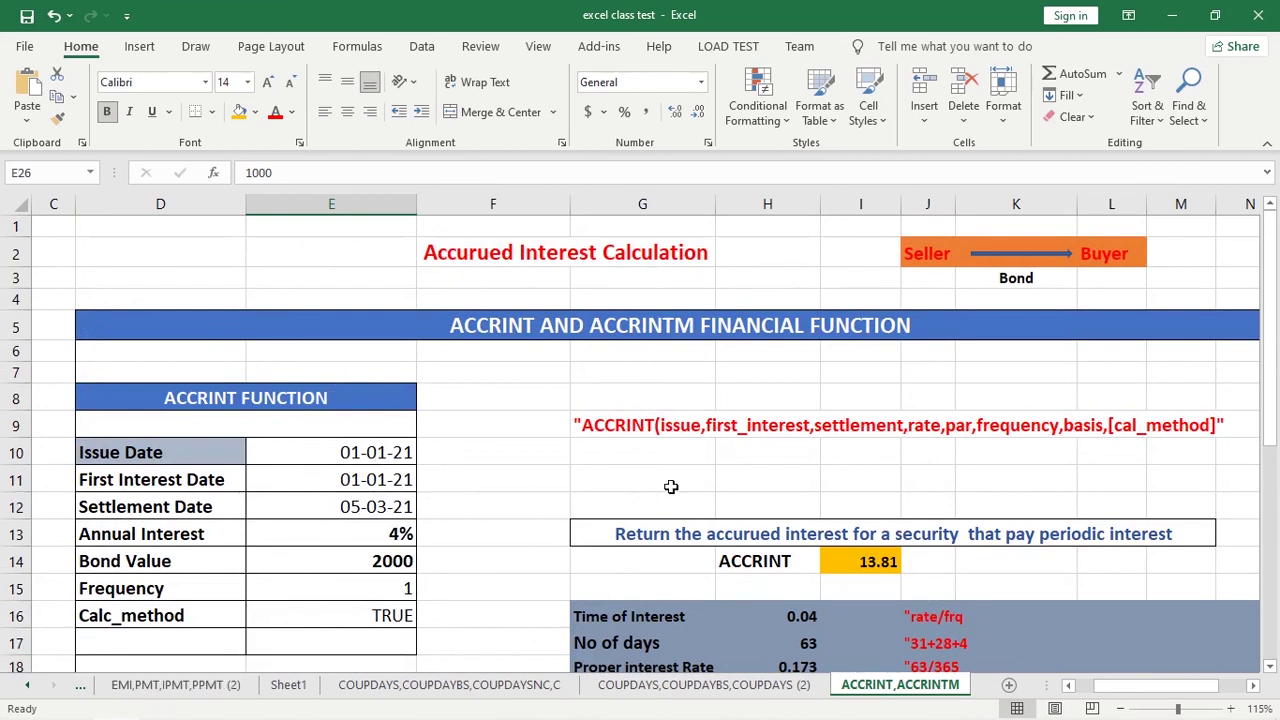
pyautogui.scroll(-2, 576, 430)
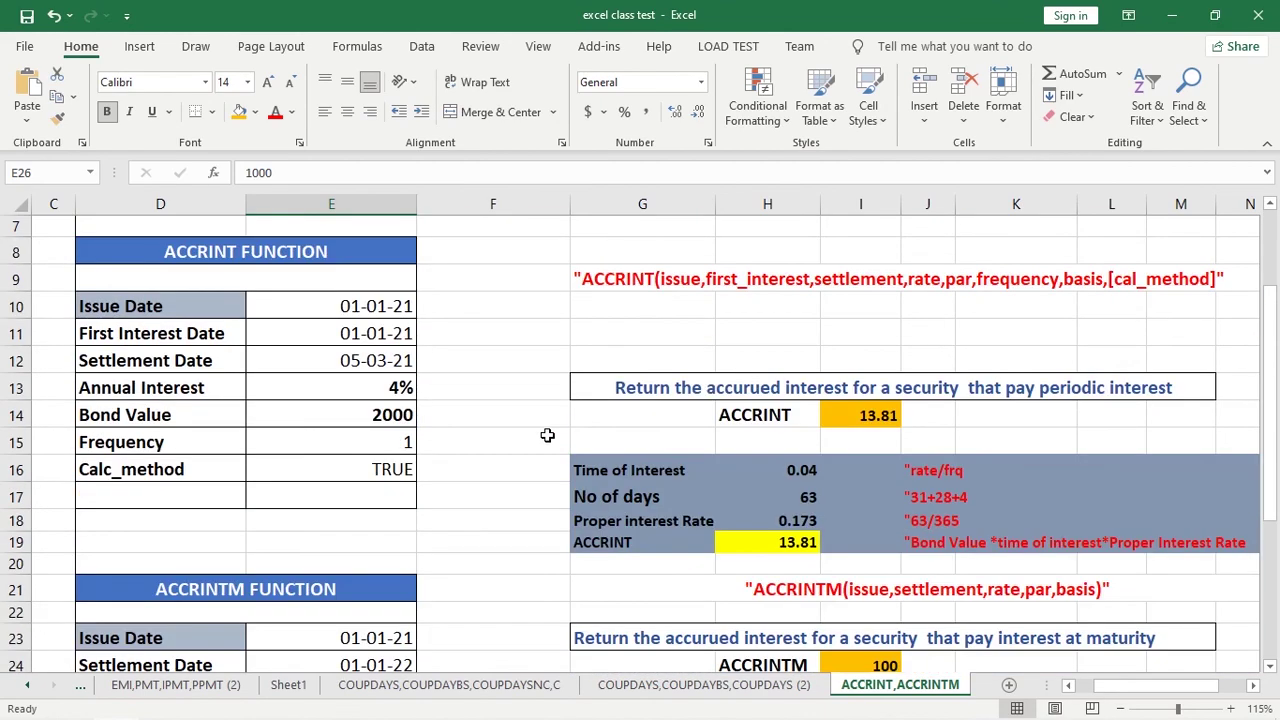
pyautogui.scroll(-3, 547, 435)
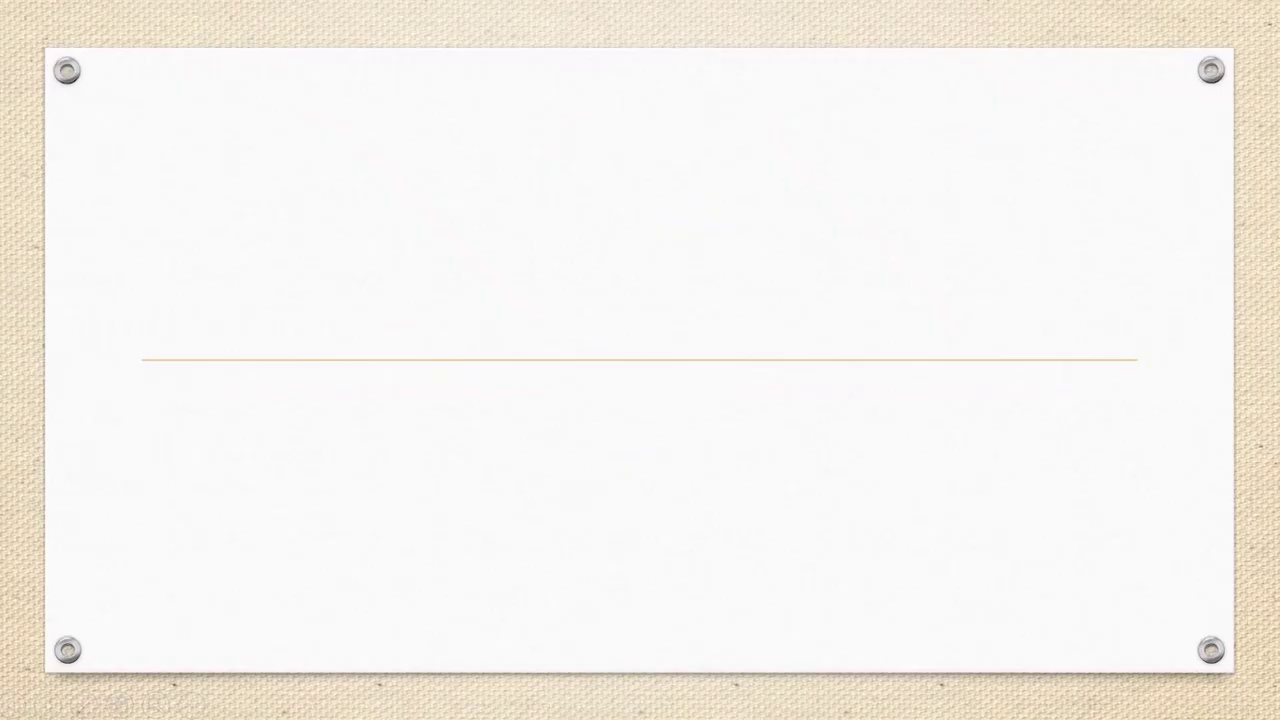